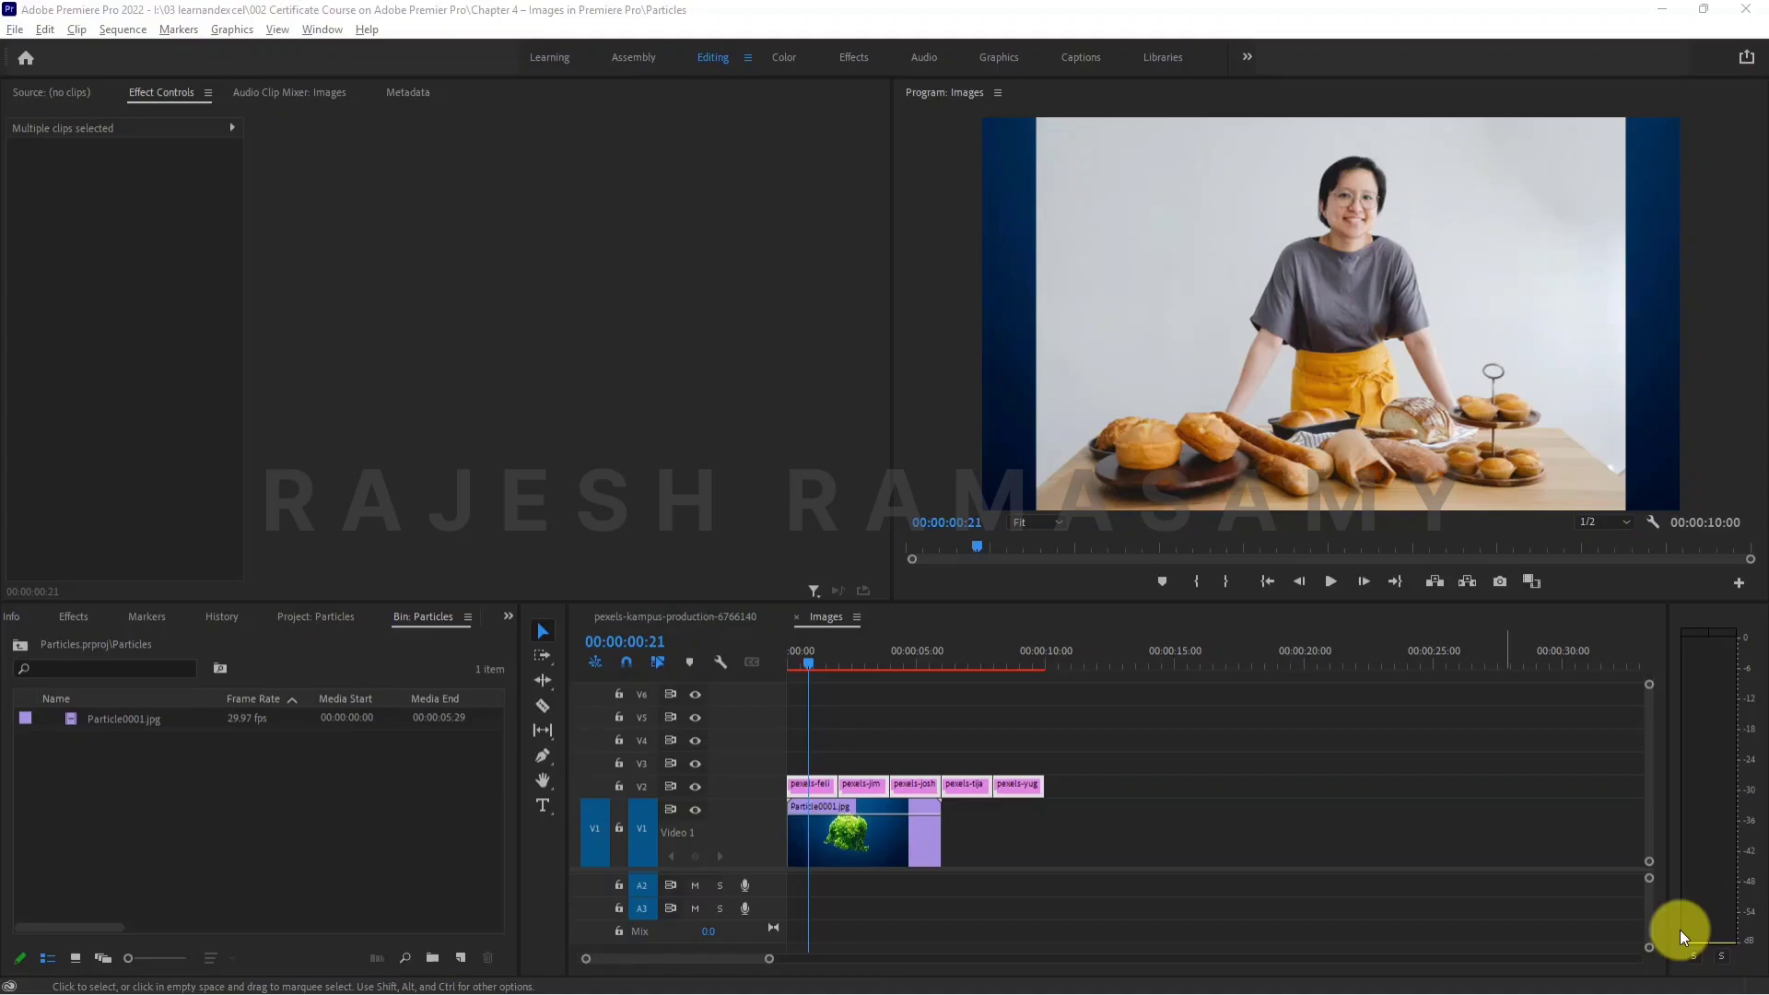
- Create a new bin named Time Remapping at the root of the Particles project
click(123, 899)
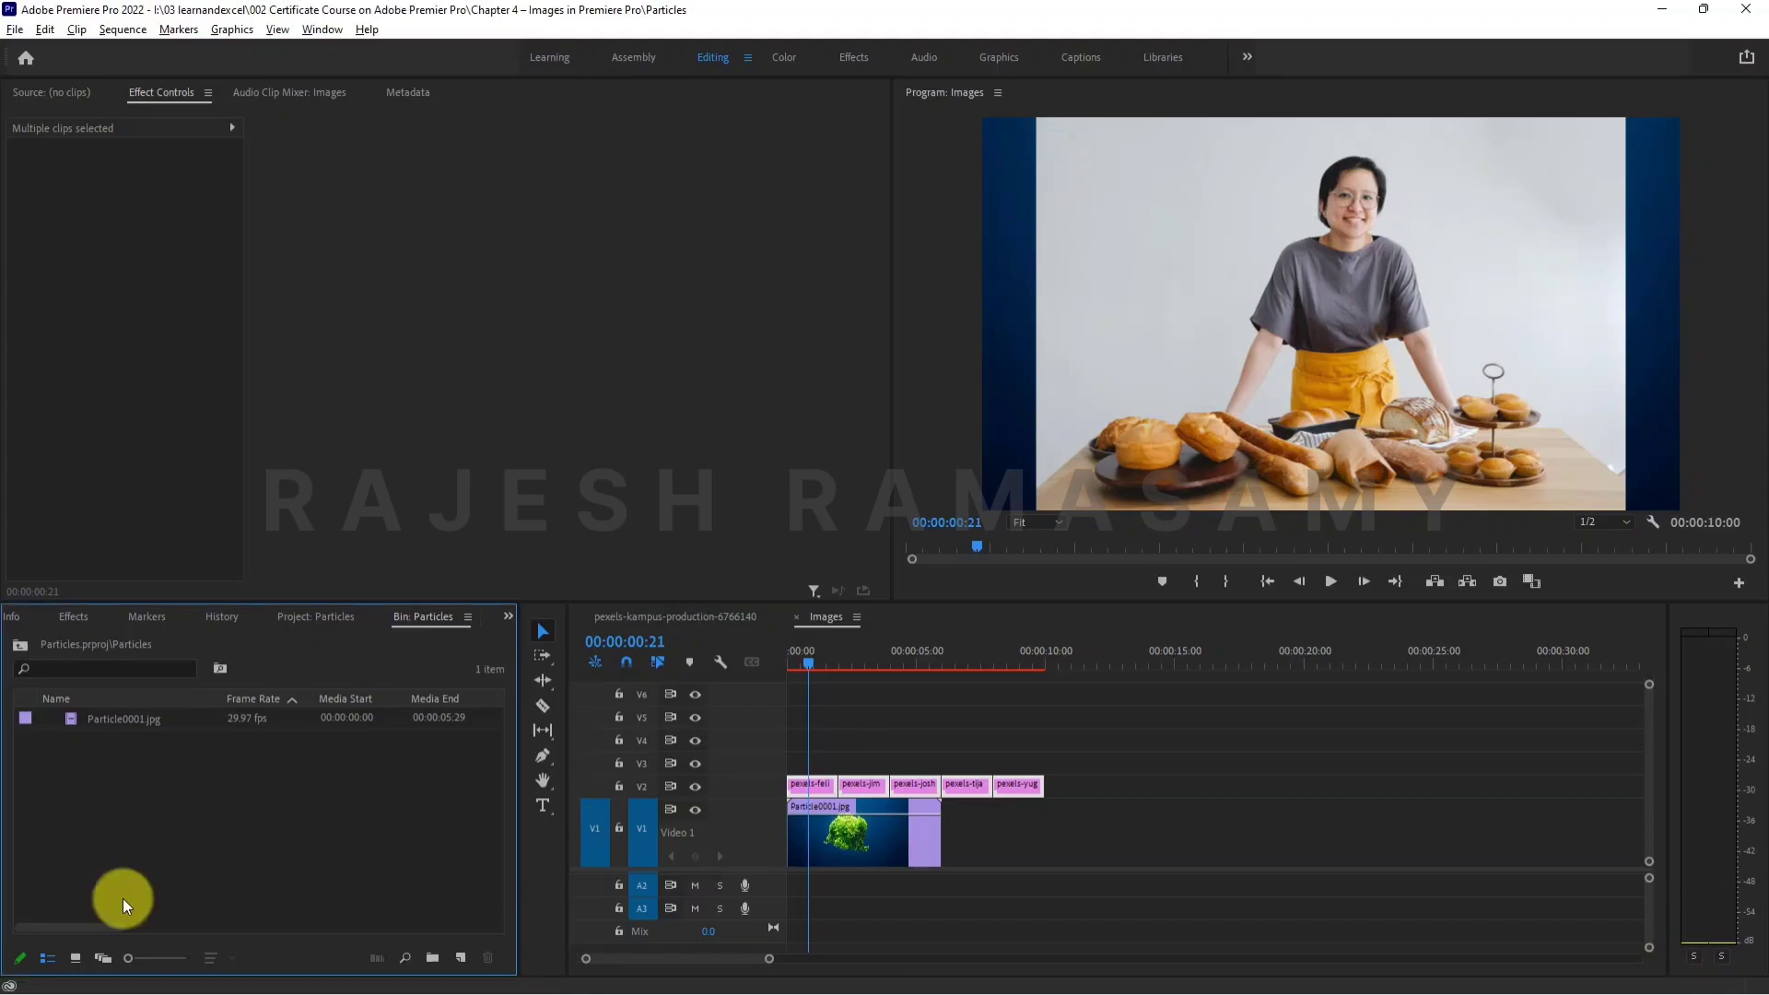
click(312, 623)
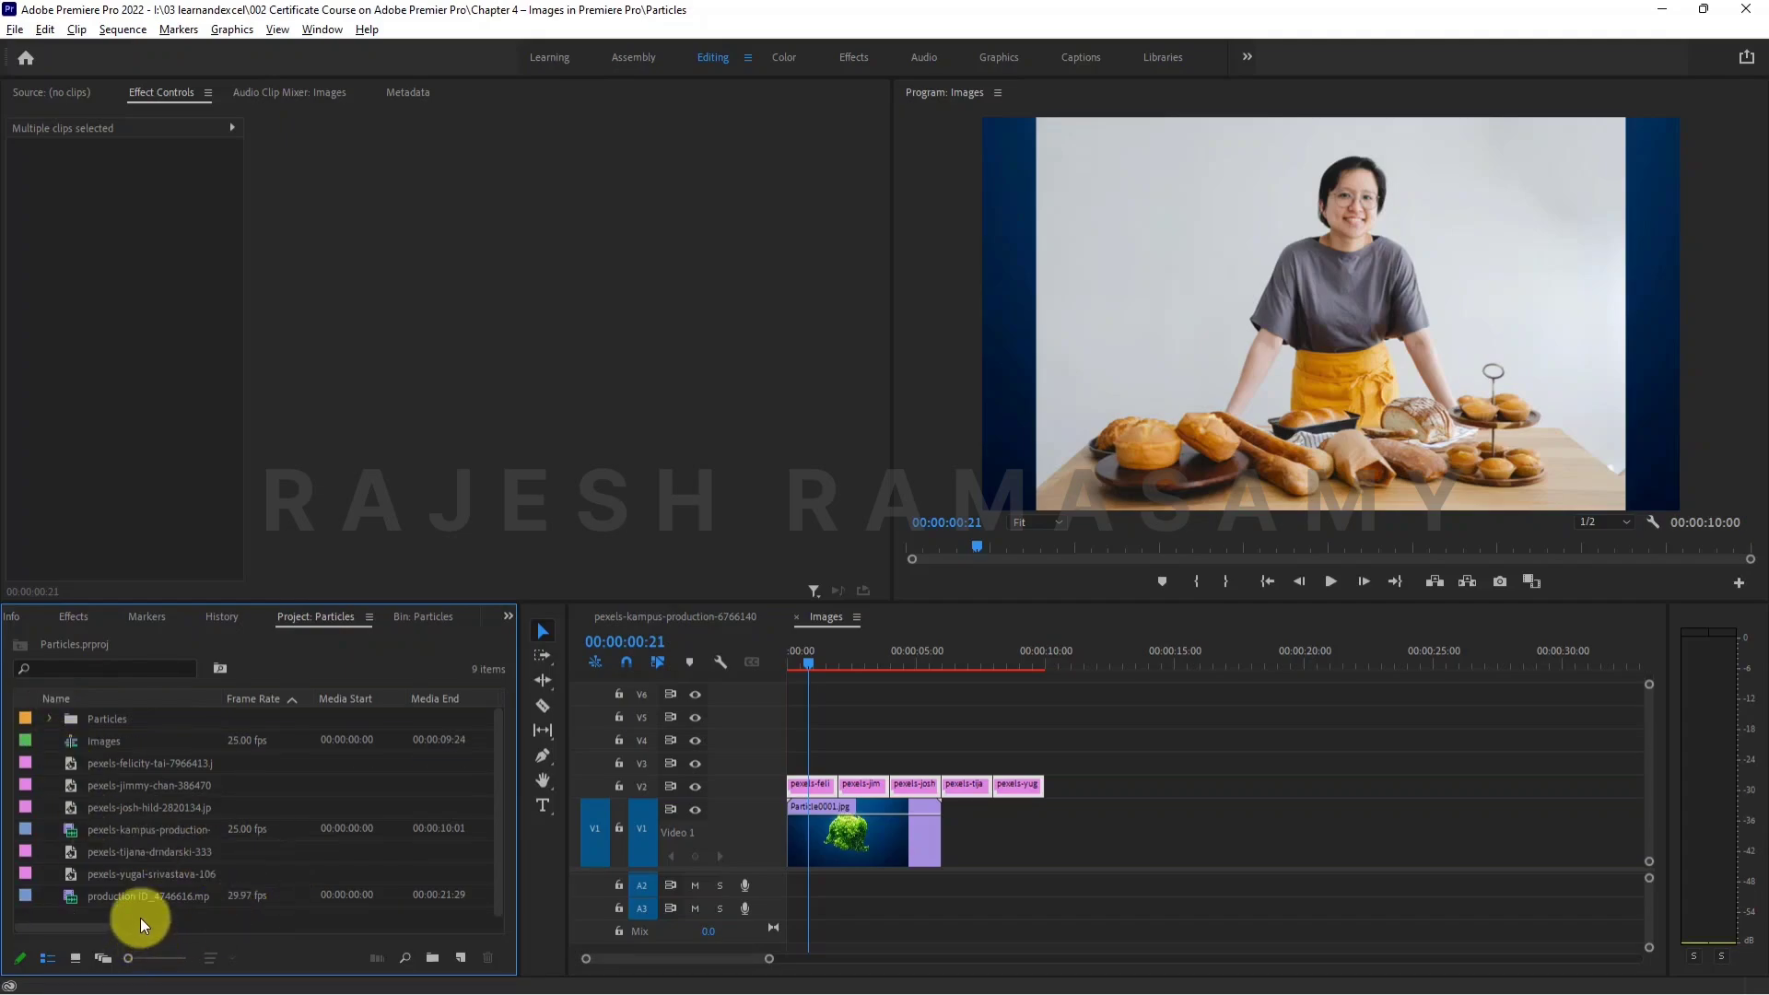
click(430, 960)
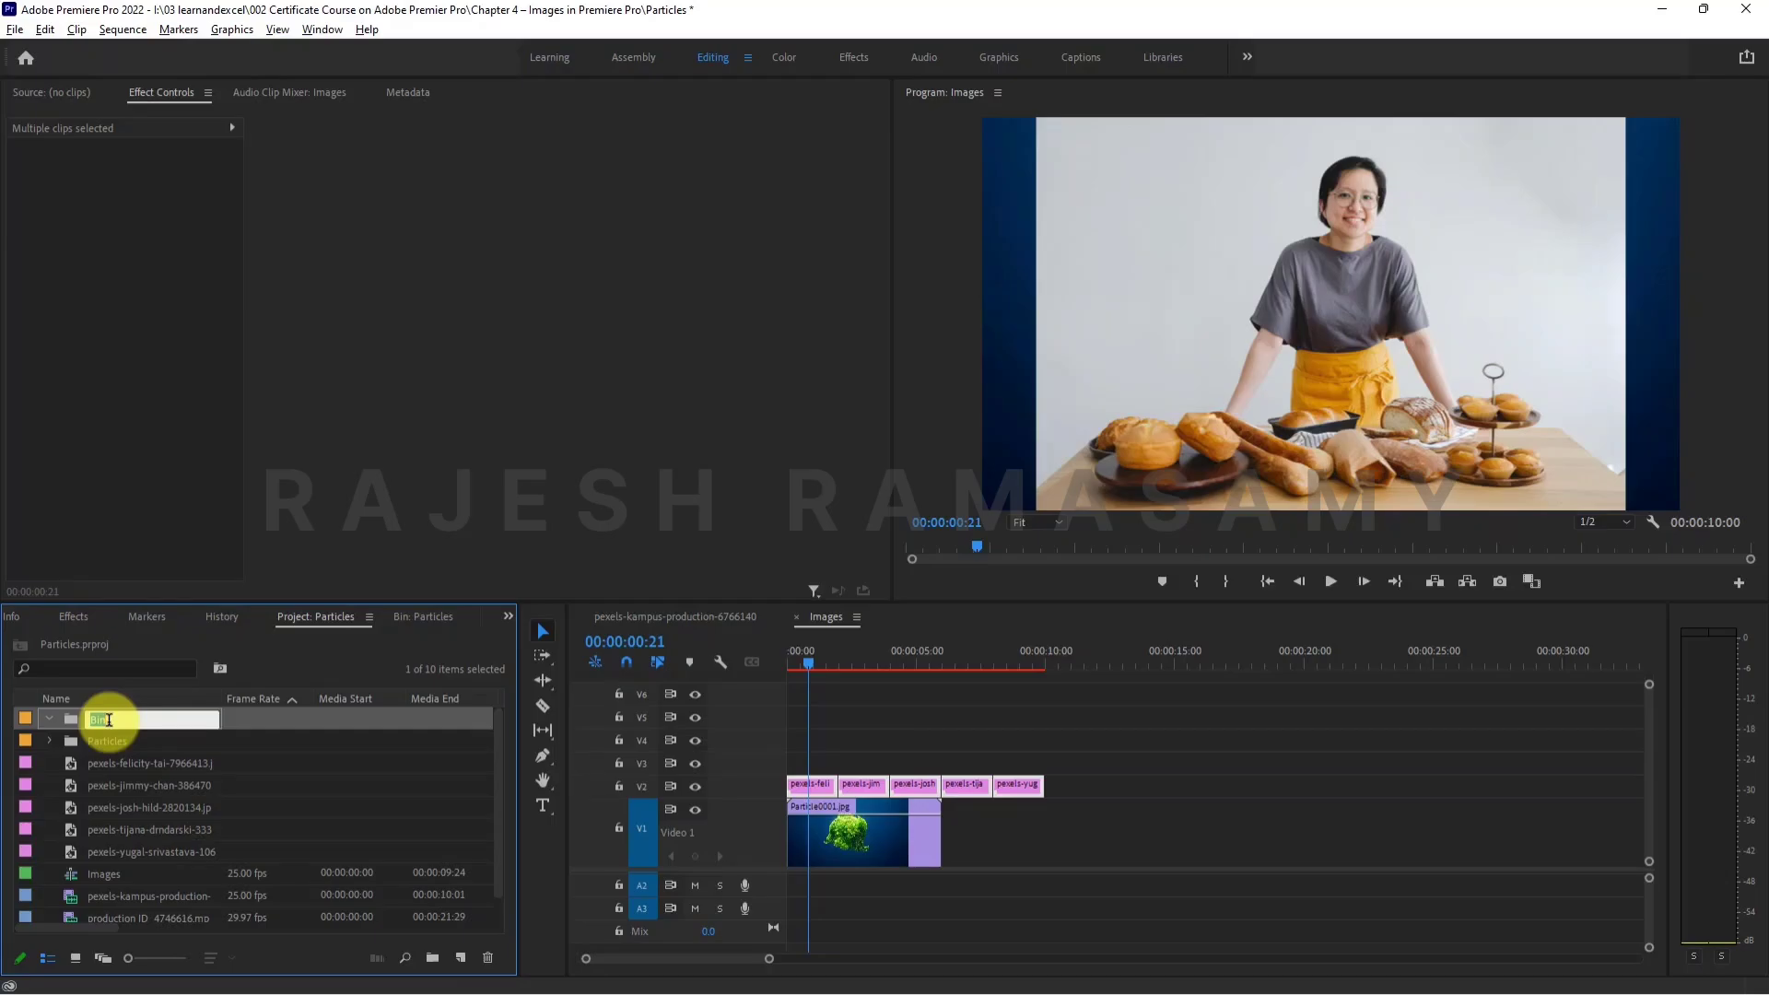
key(BackSpace)
text(Time Remapping)
key(Return)
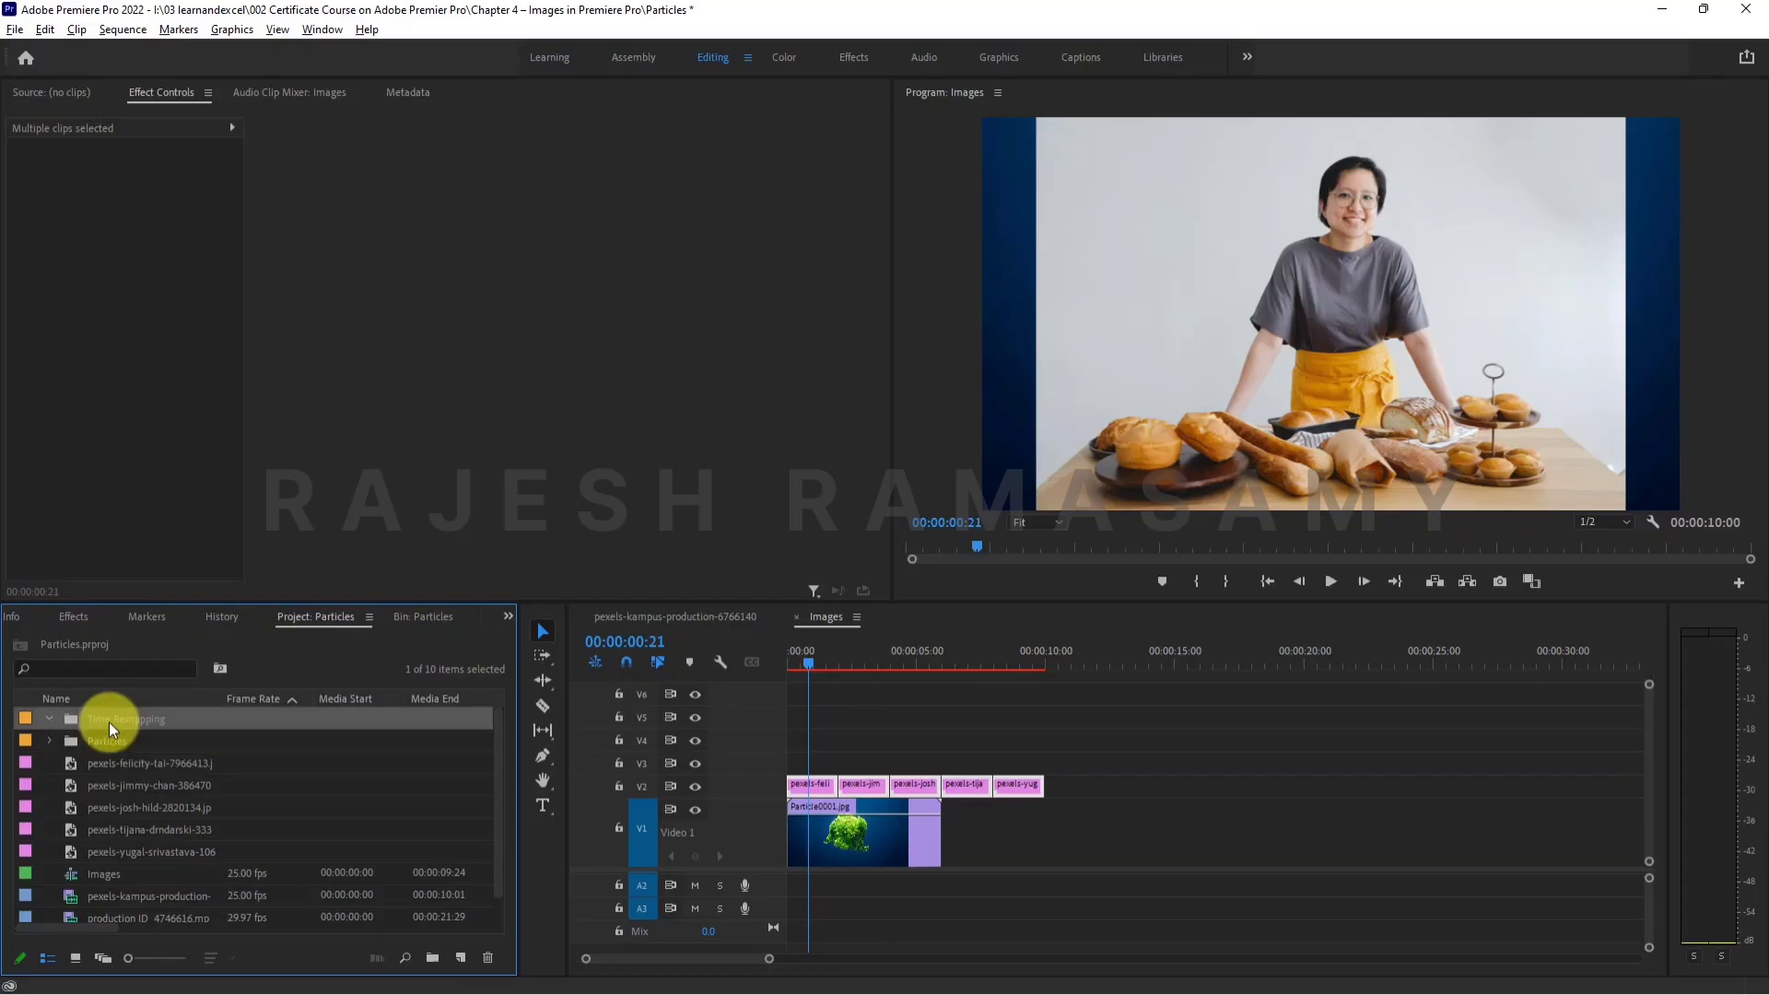
- Import the video pexels-kampus-production-6766140 into the Time Remapping bin and play it through in the Source Monitor
click(90, 720)
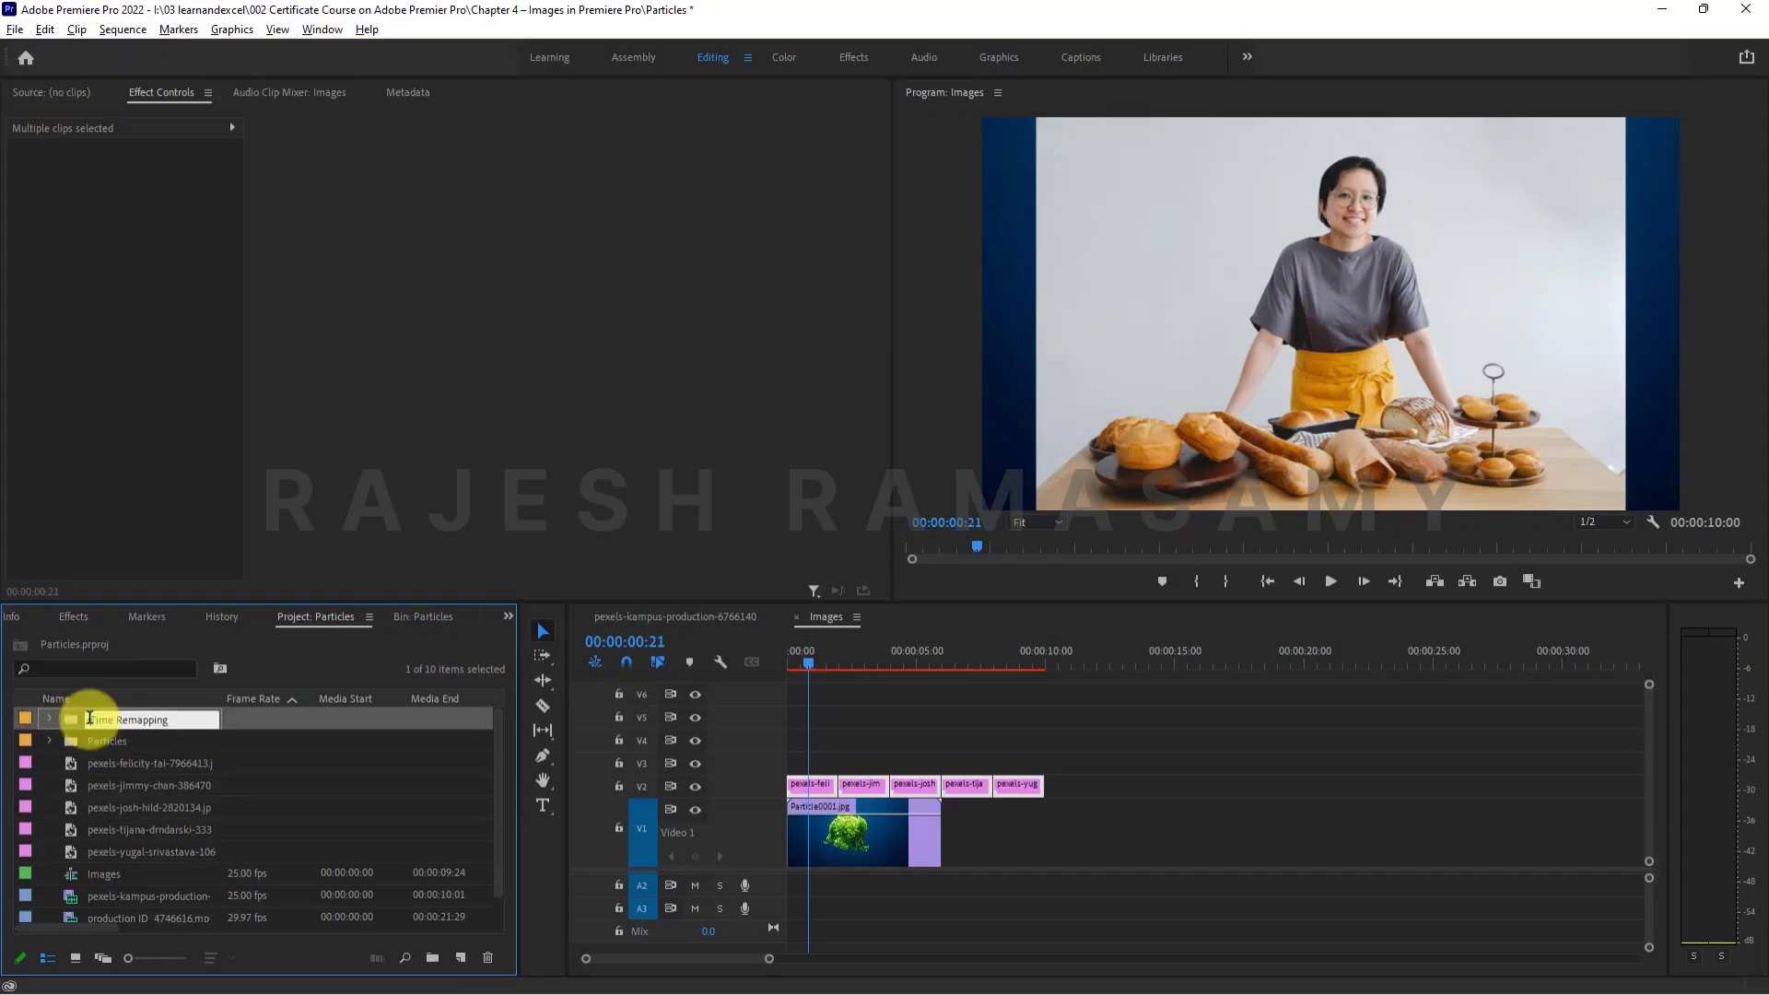
double_click(76, 720)
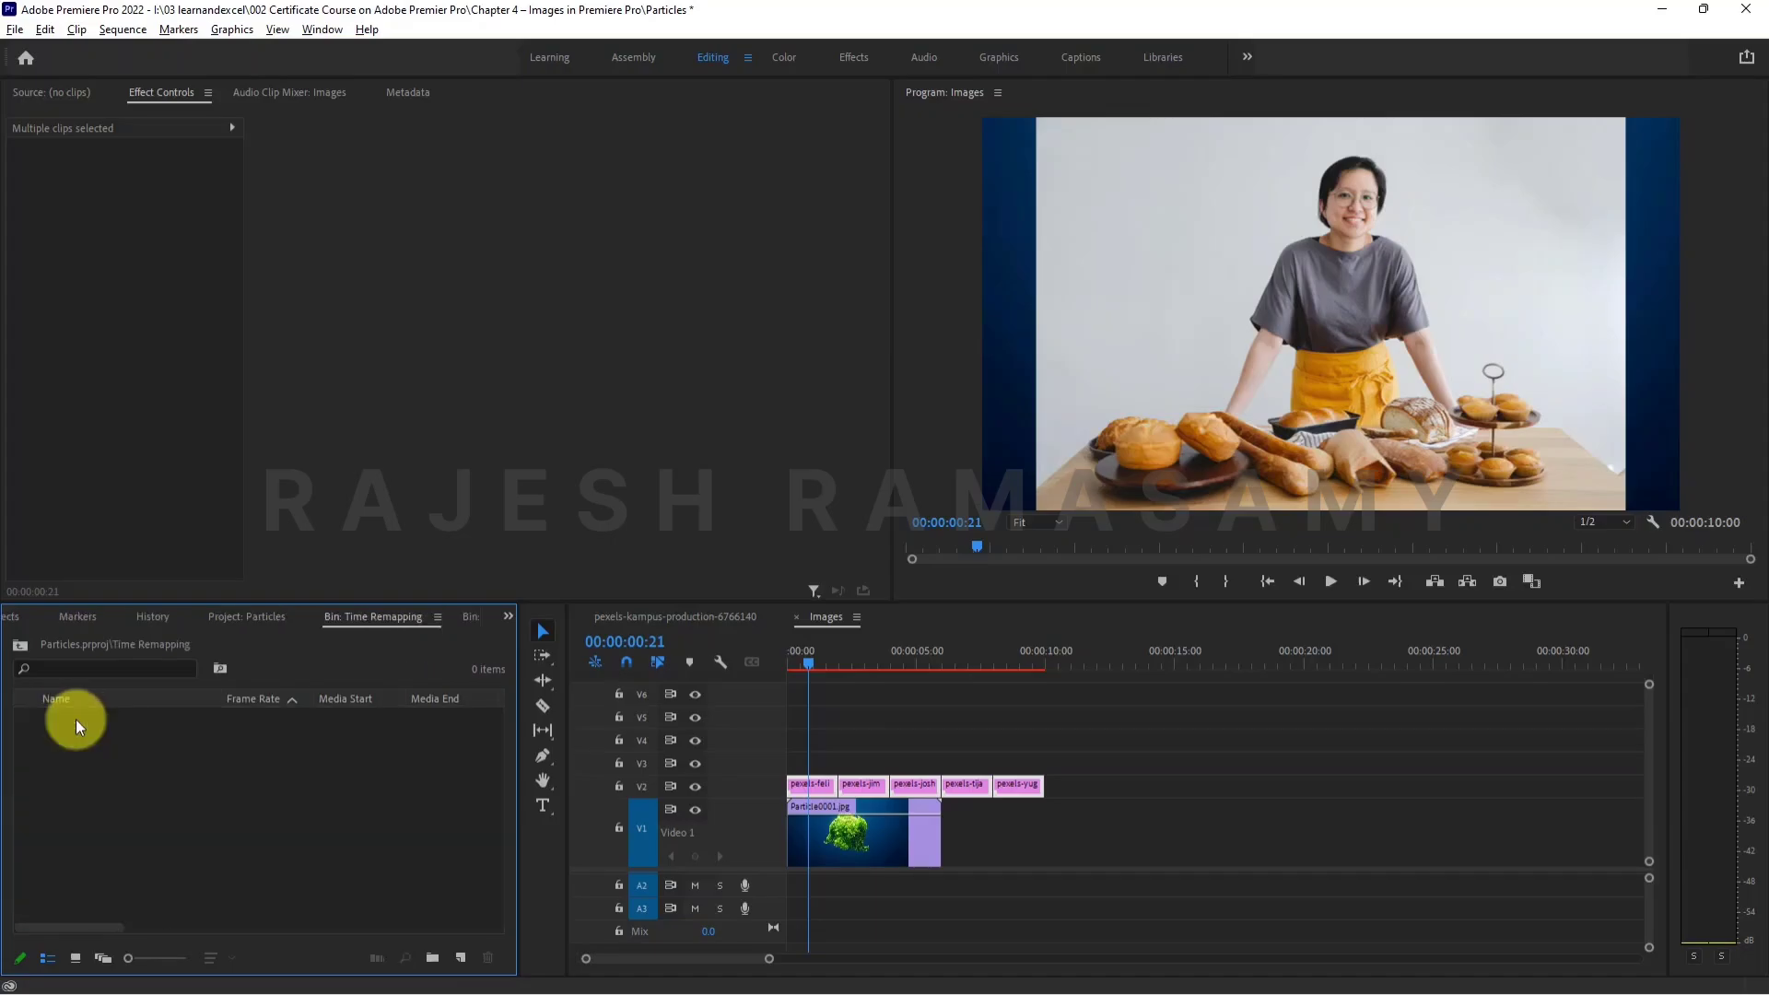
right_click(179, 771)
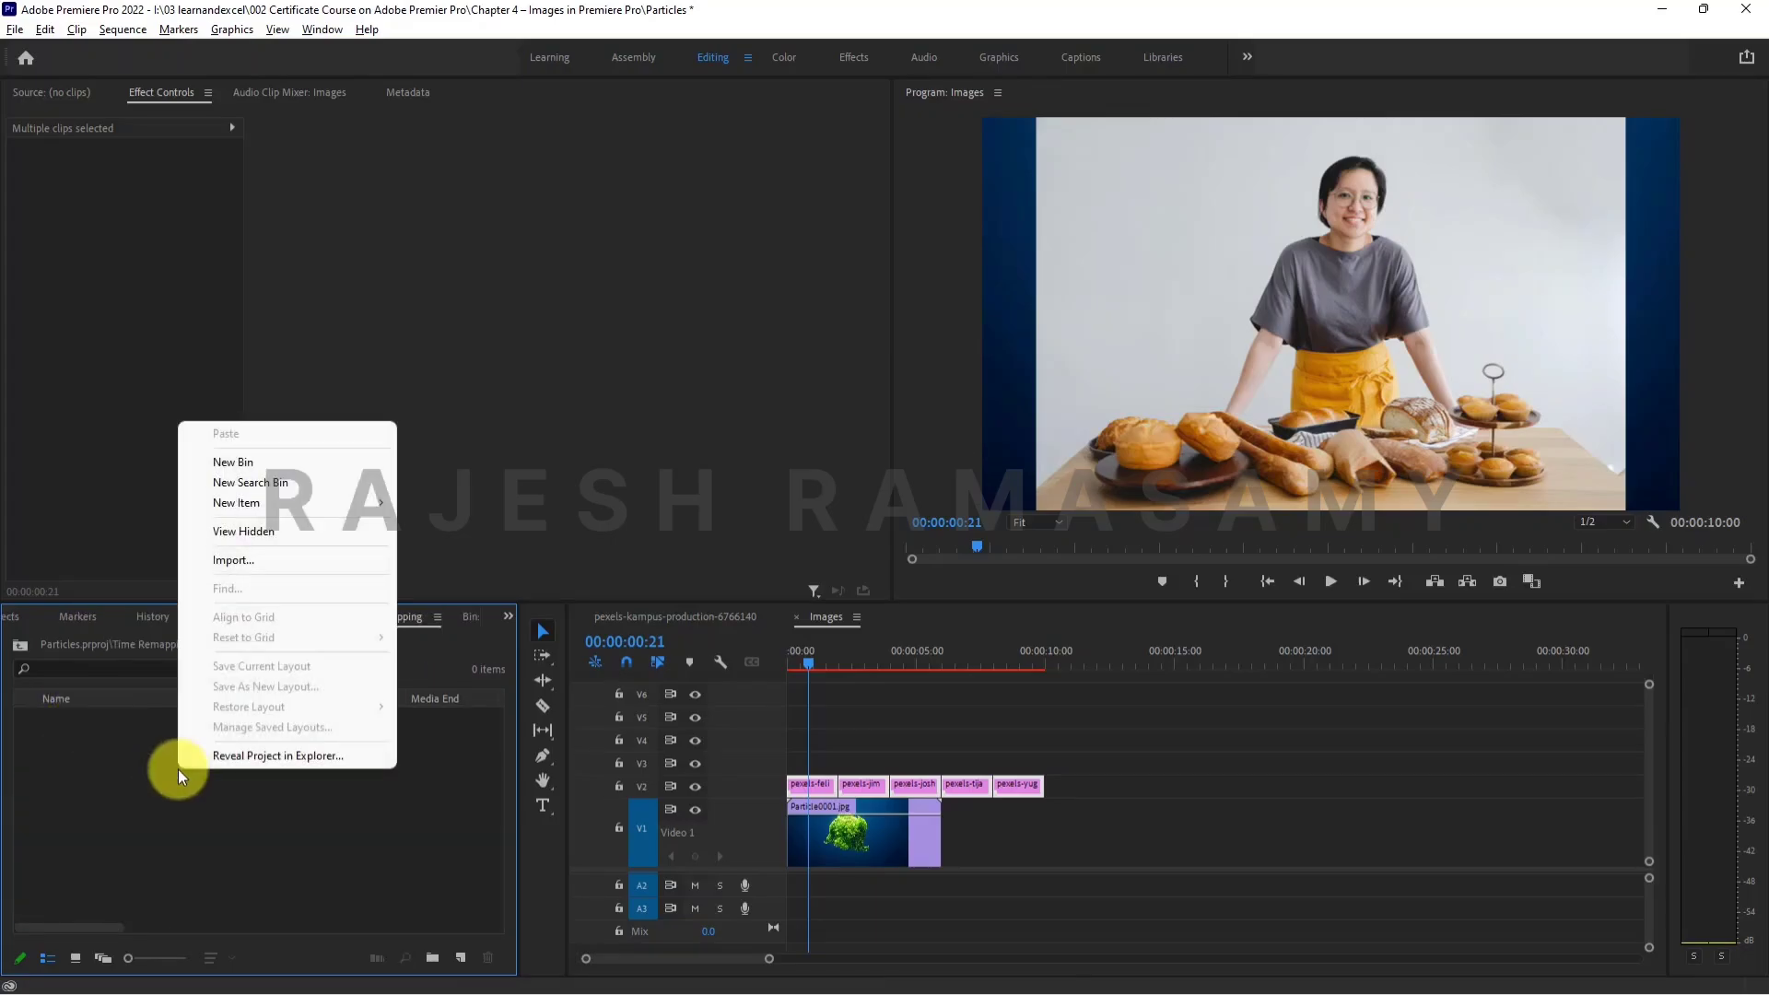
click(256, 560)
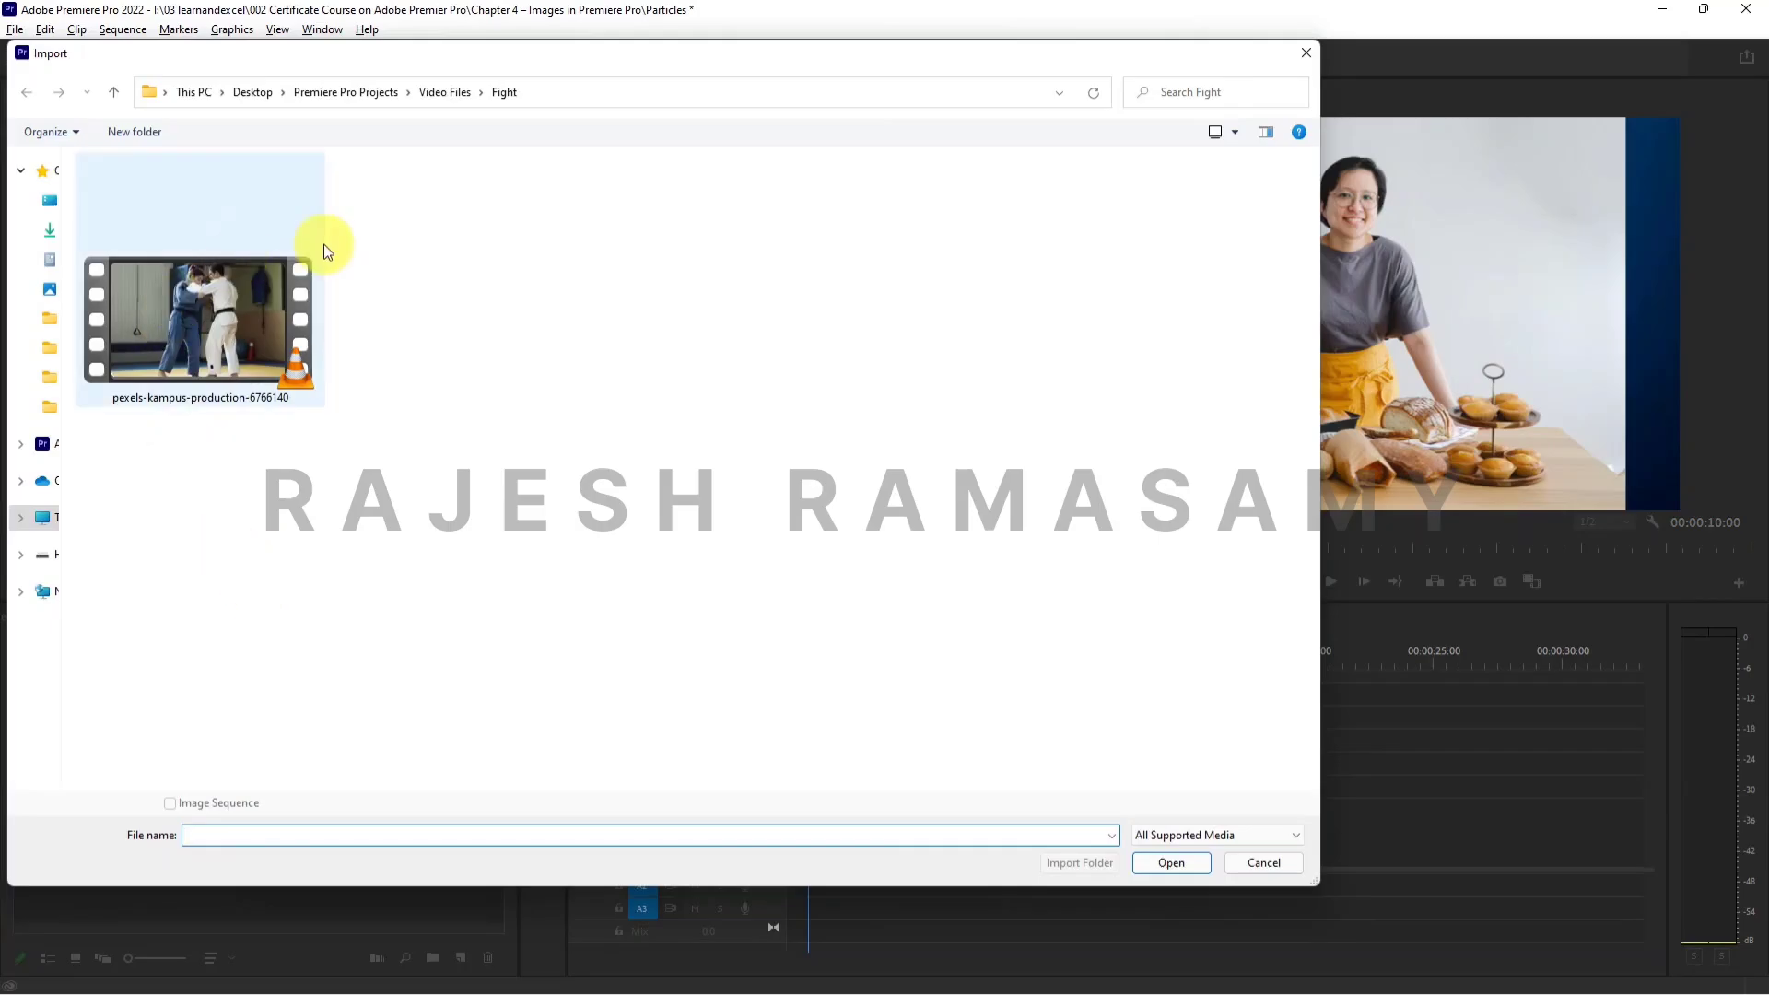
double_click(203, 333)
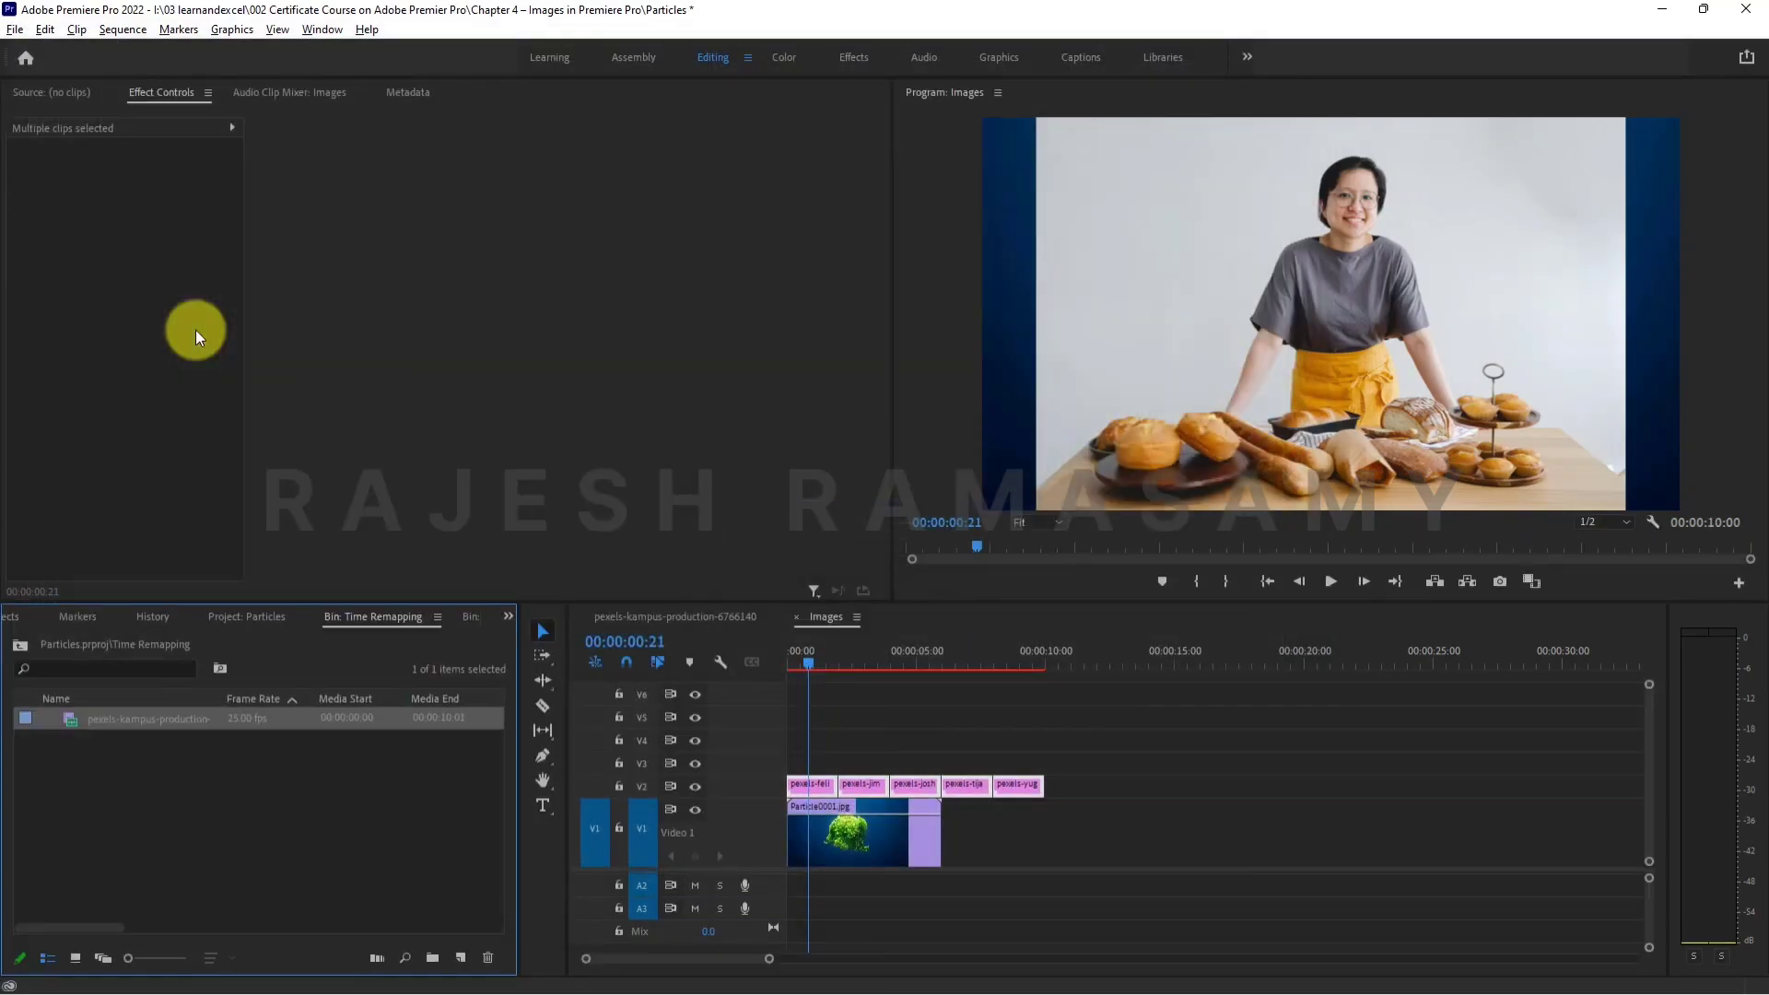
double_click(70, 721)
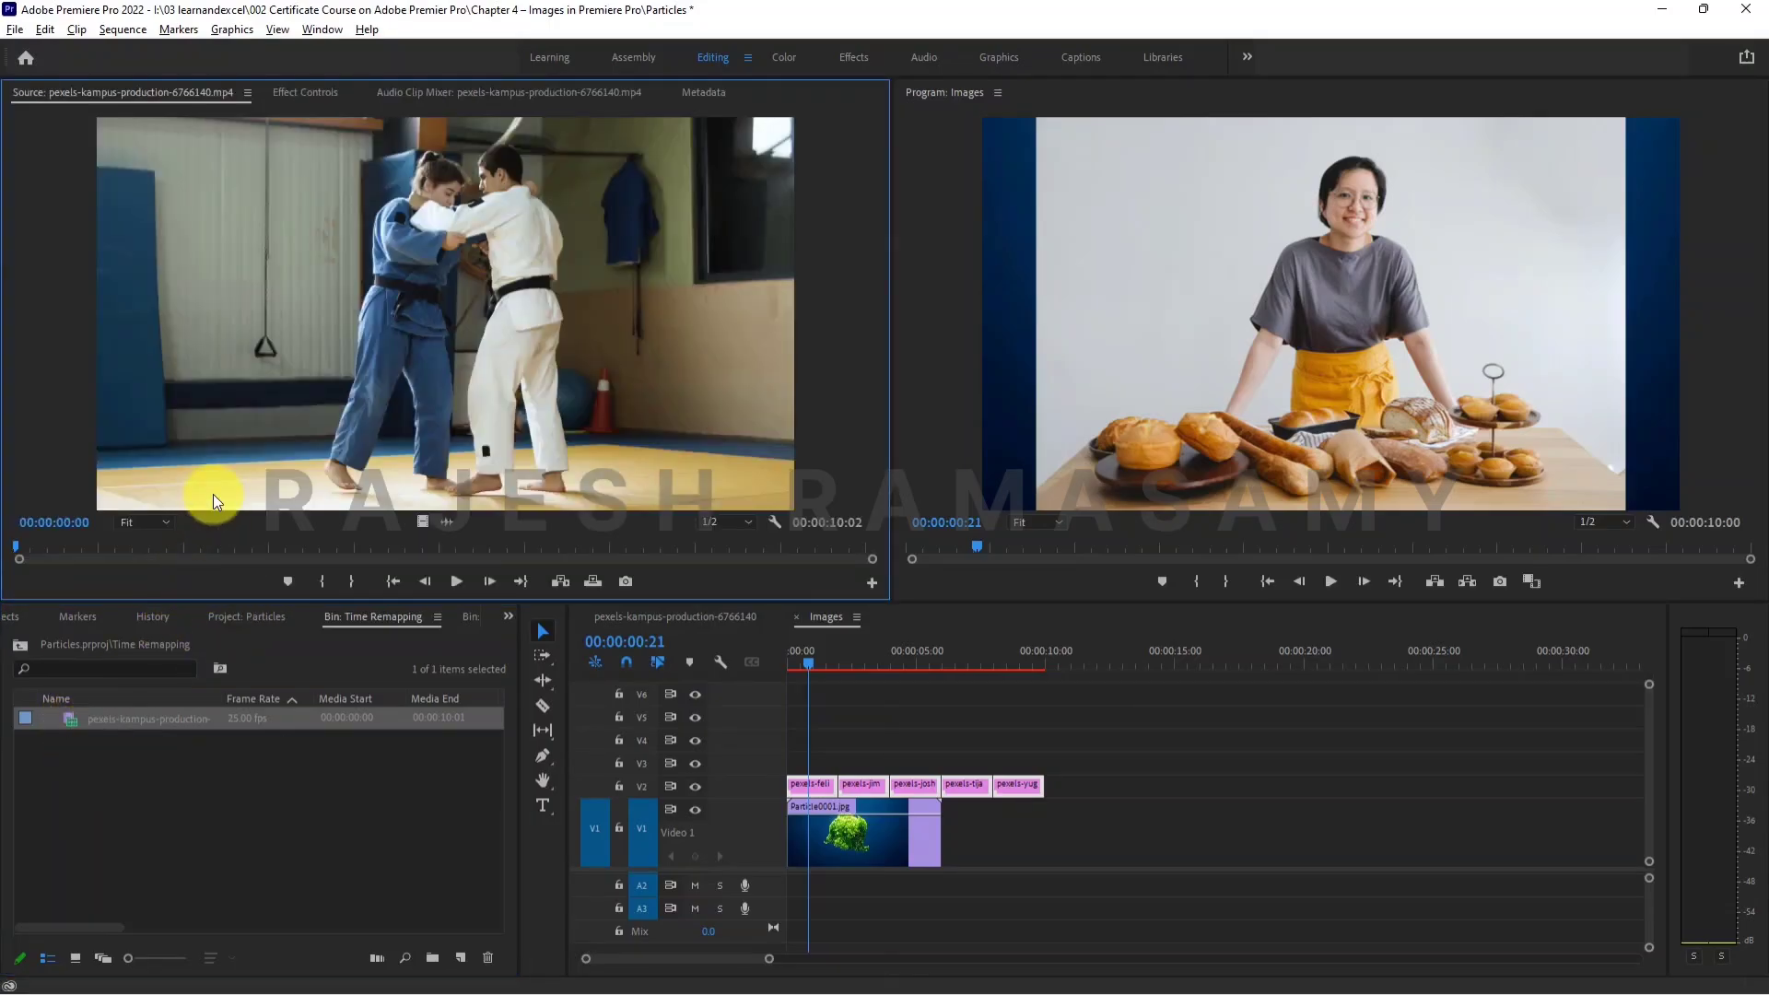
click(456, 583)
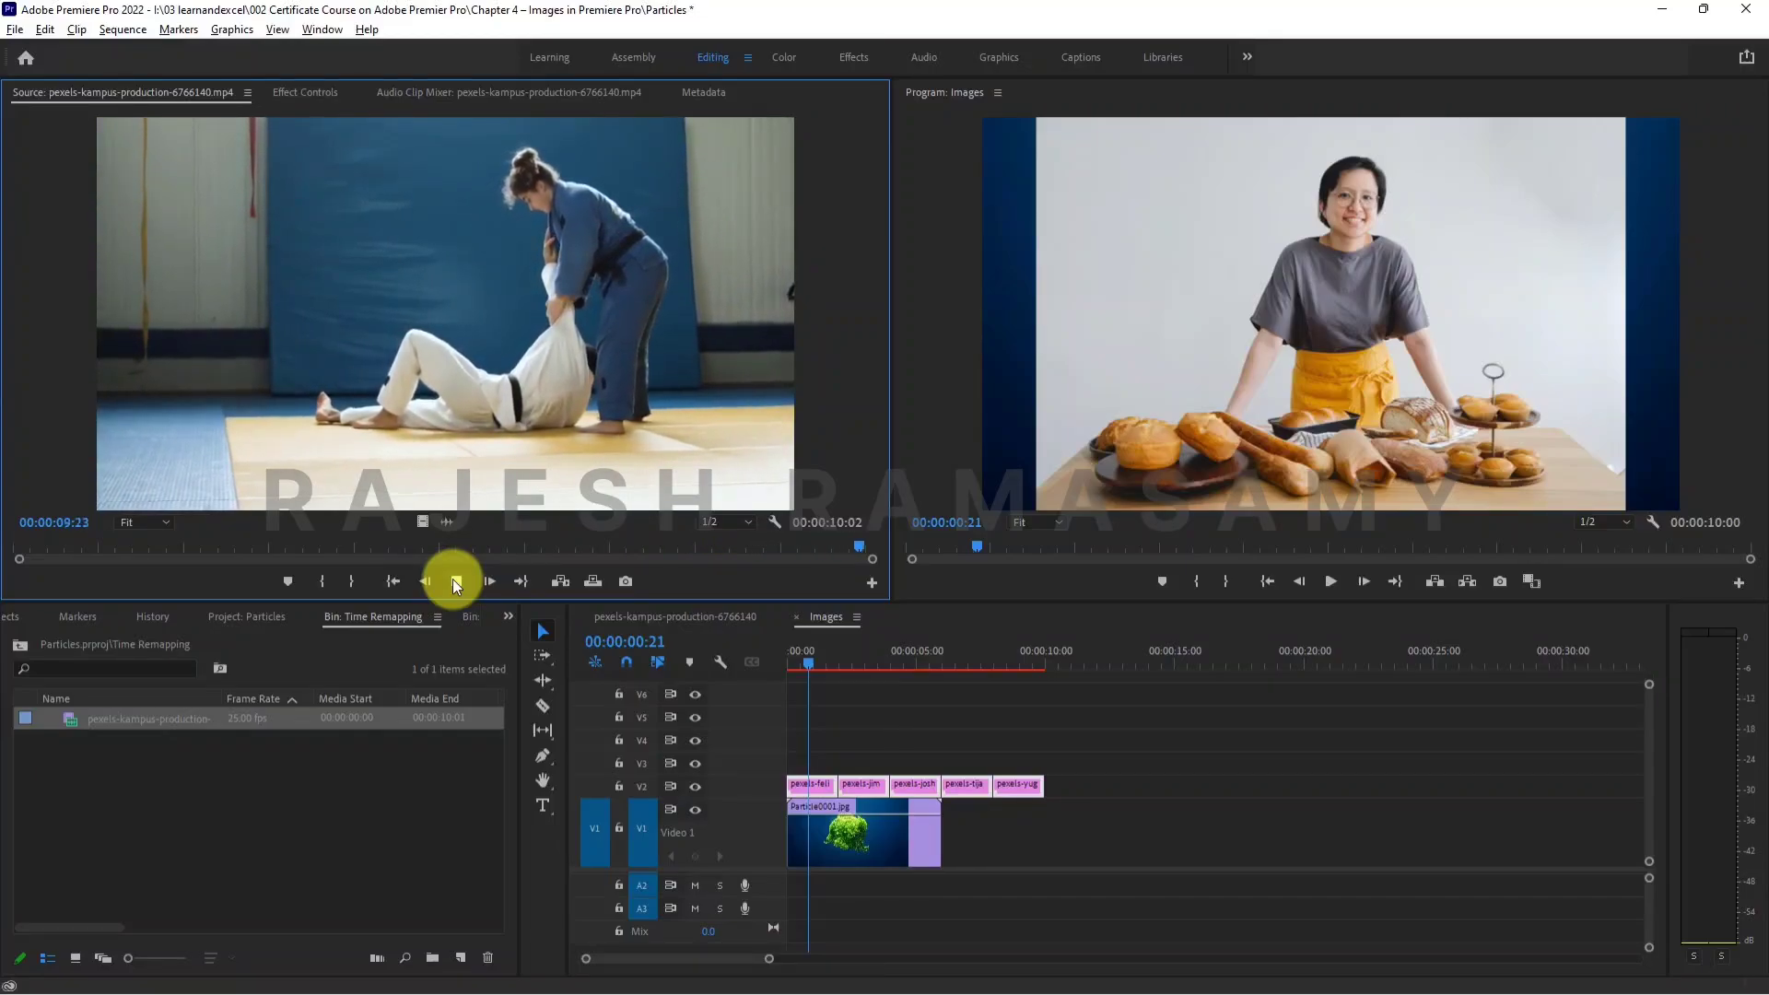
- Create a sequence named Fight with the DSLR 1080p25 preset in the Time Remapping bin
click(206, 787)
right_click(170, 771)
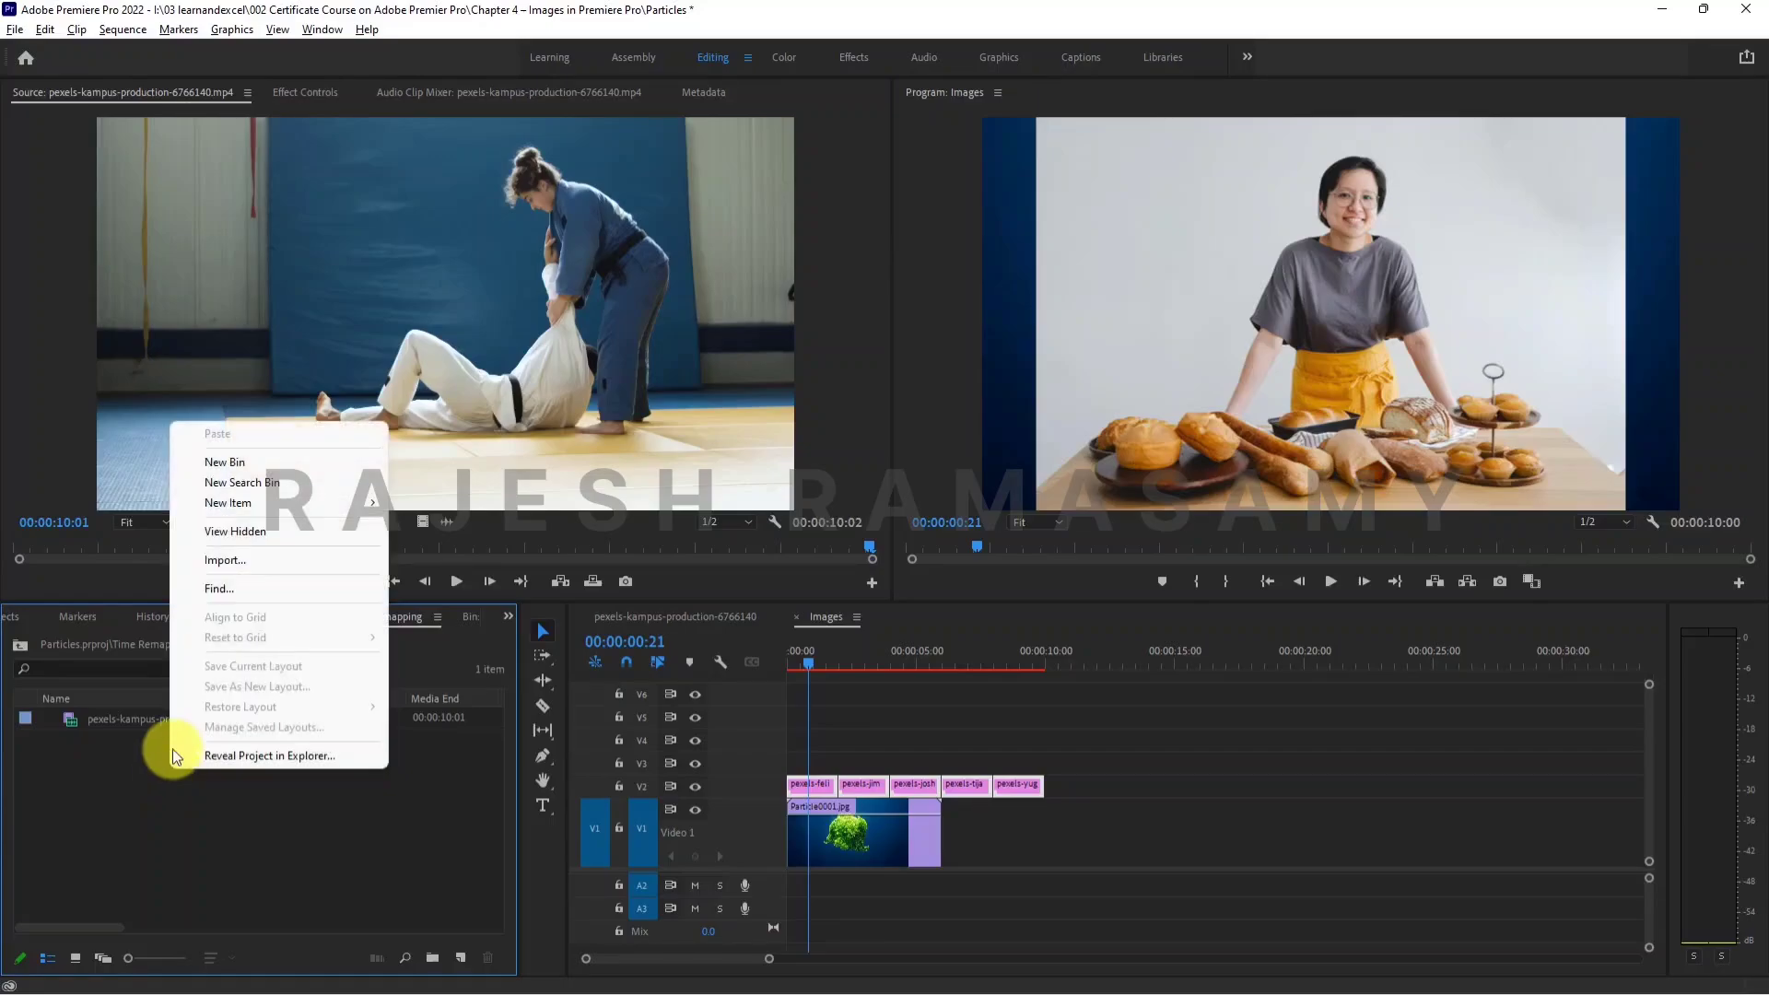
mouse_move(241, 502)
click(440, 503)
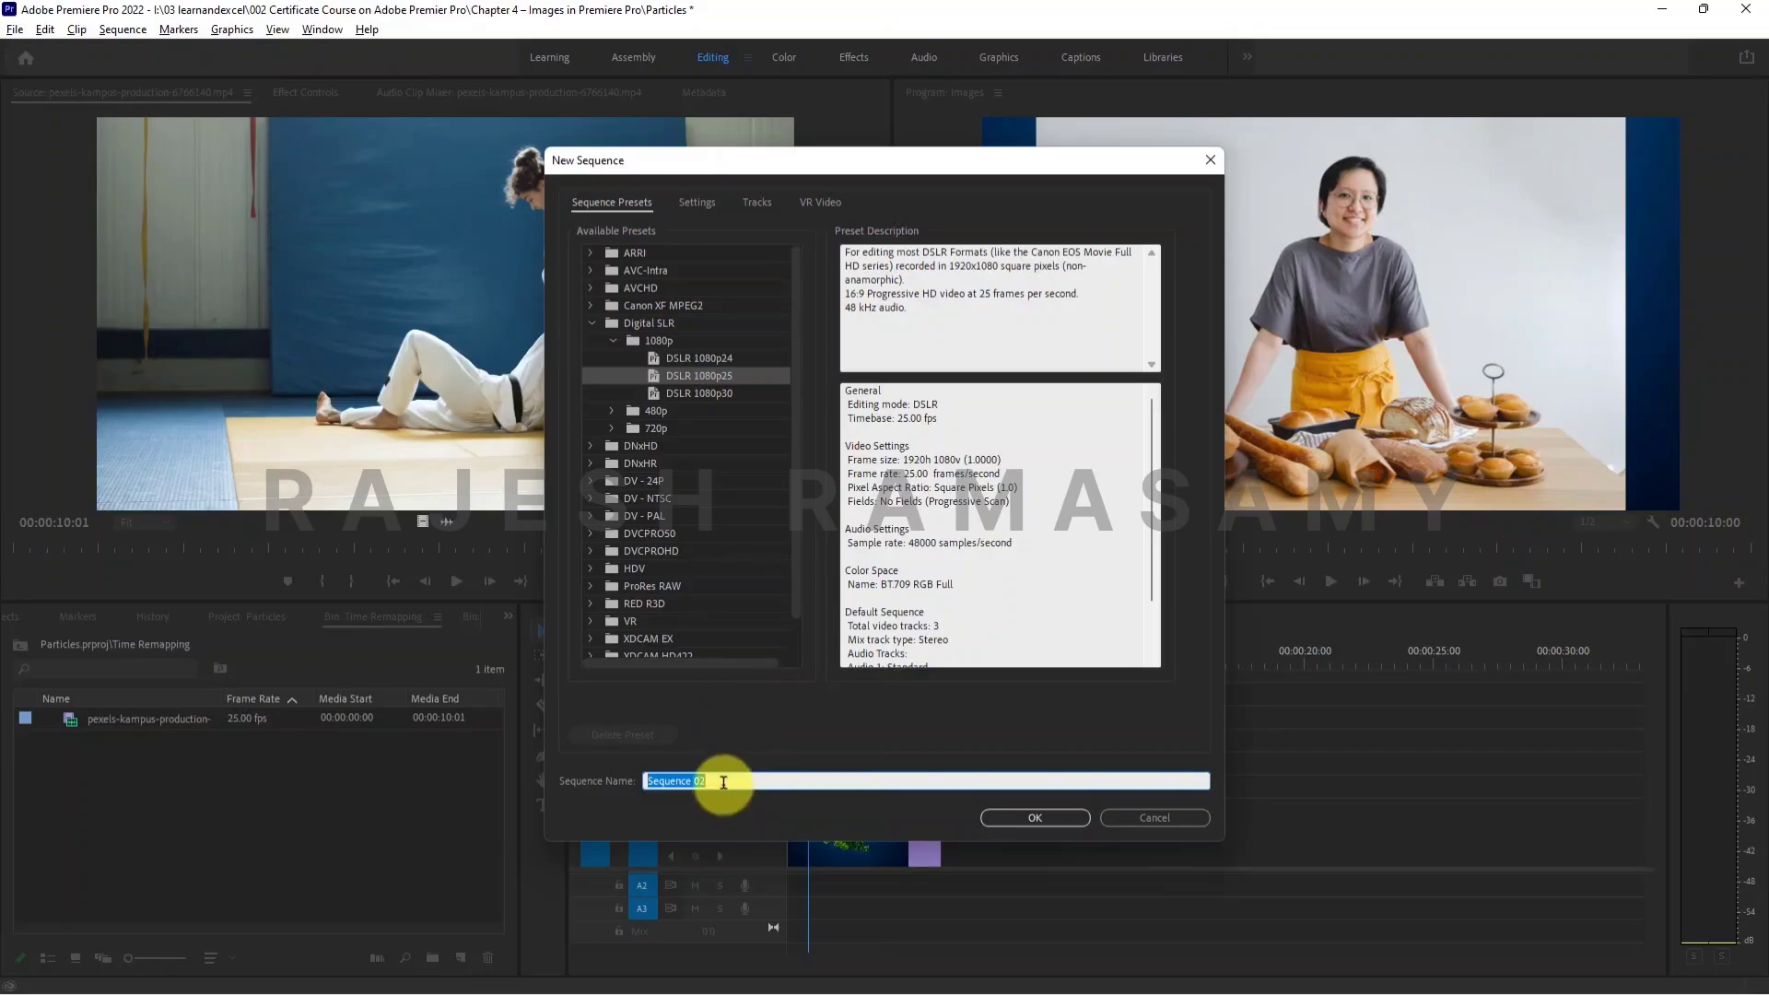
text(F)
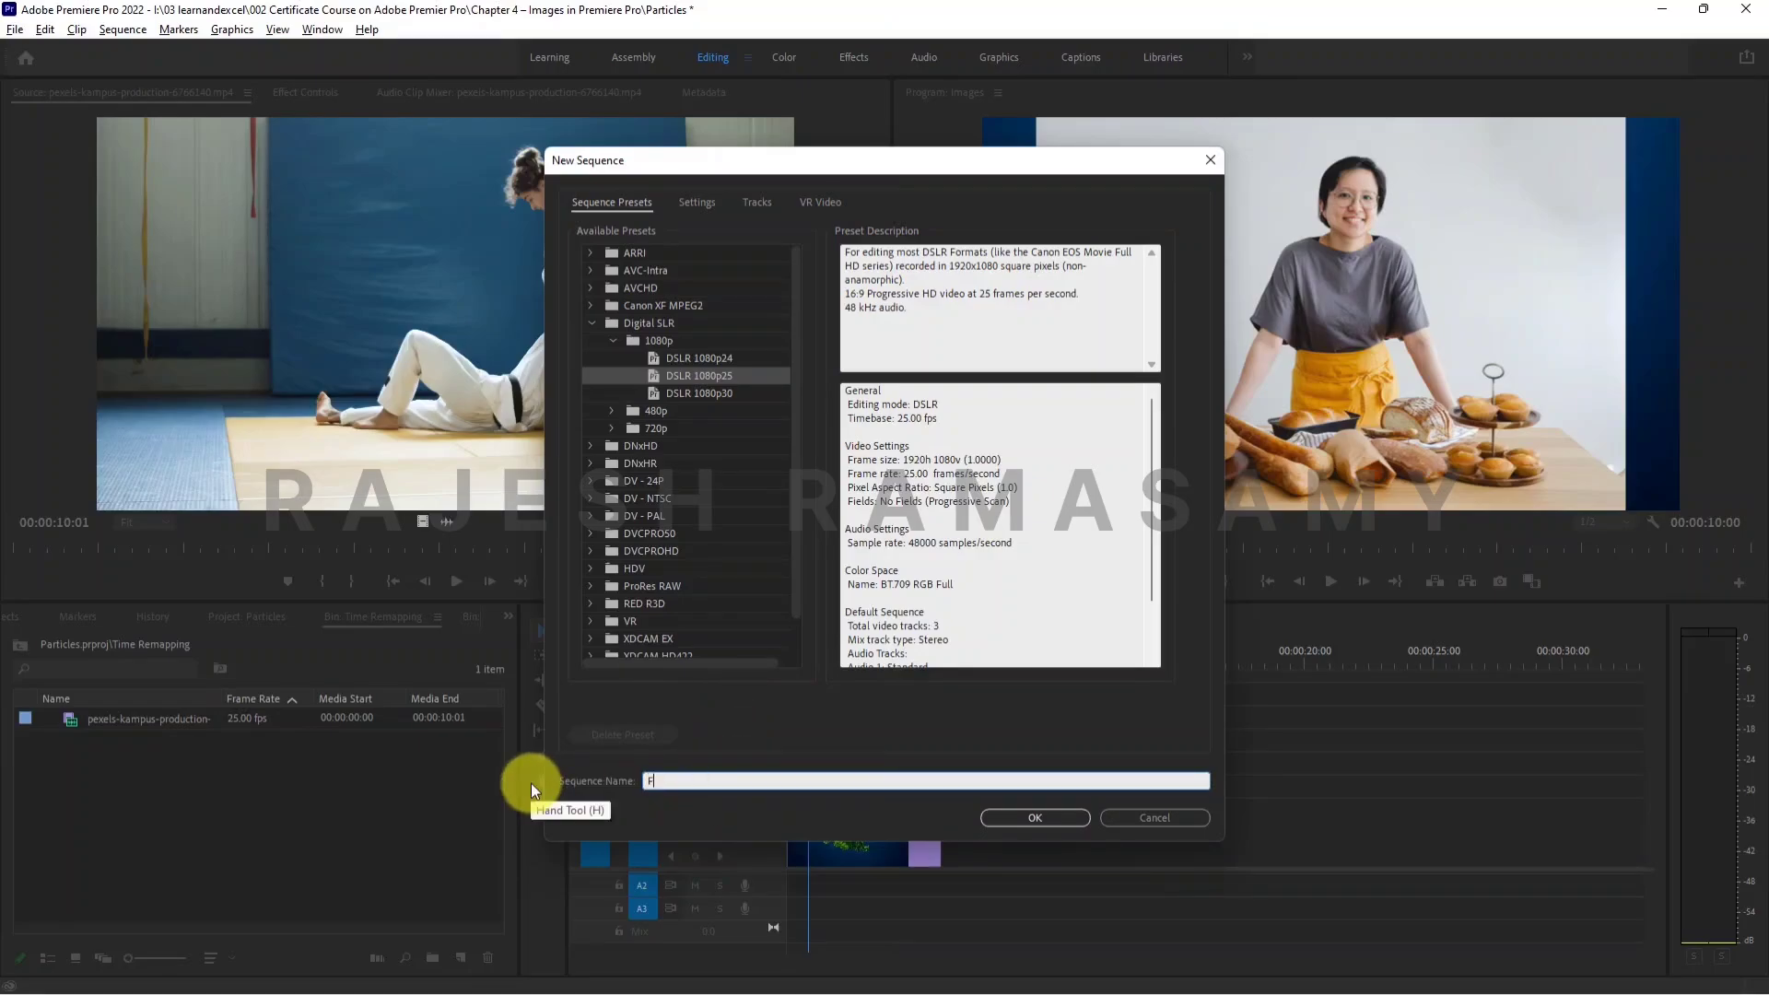
text(ight)
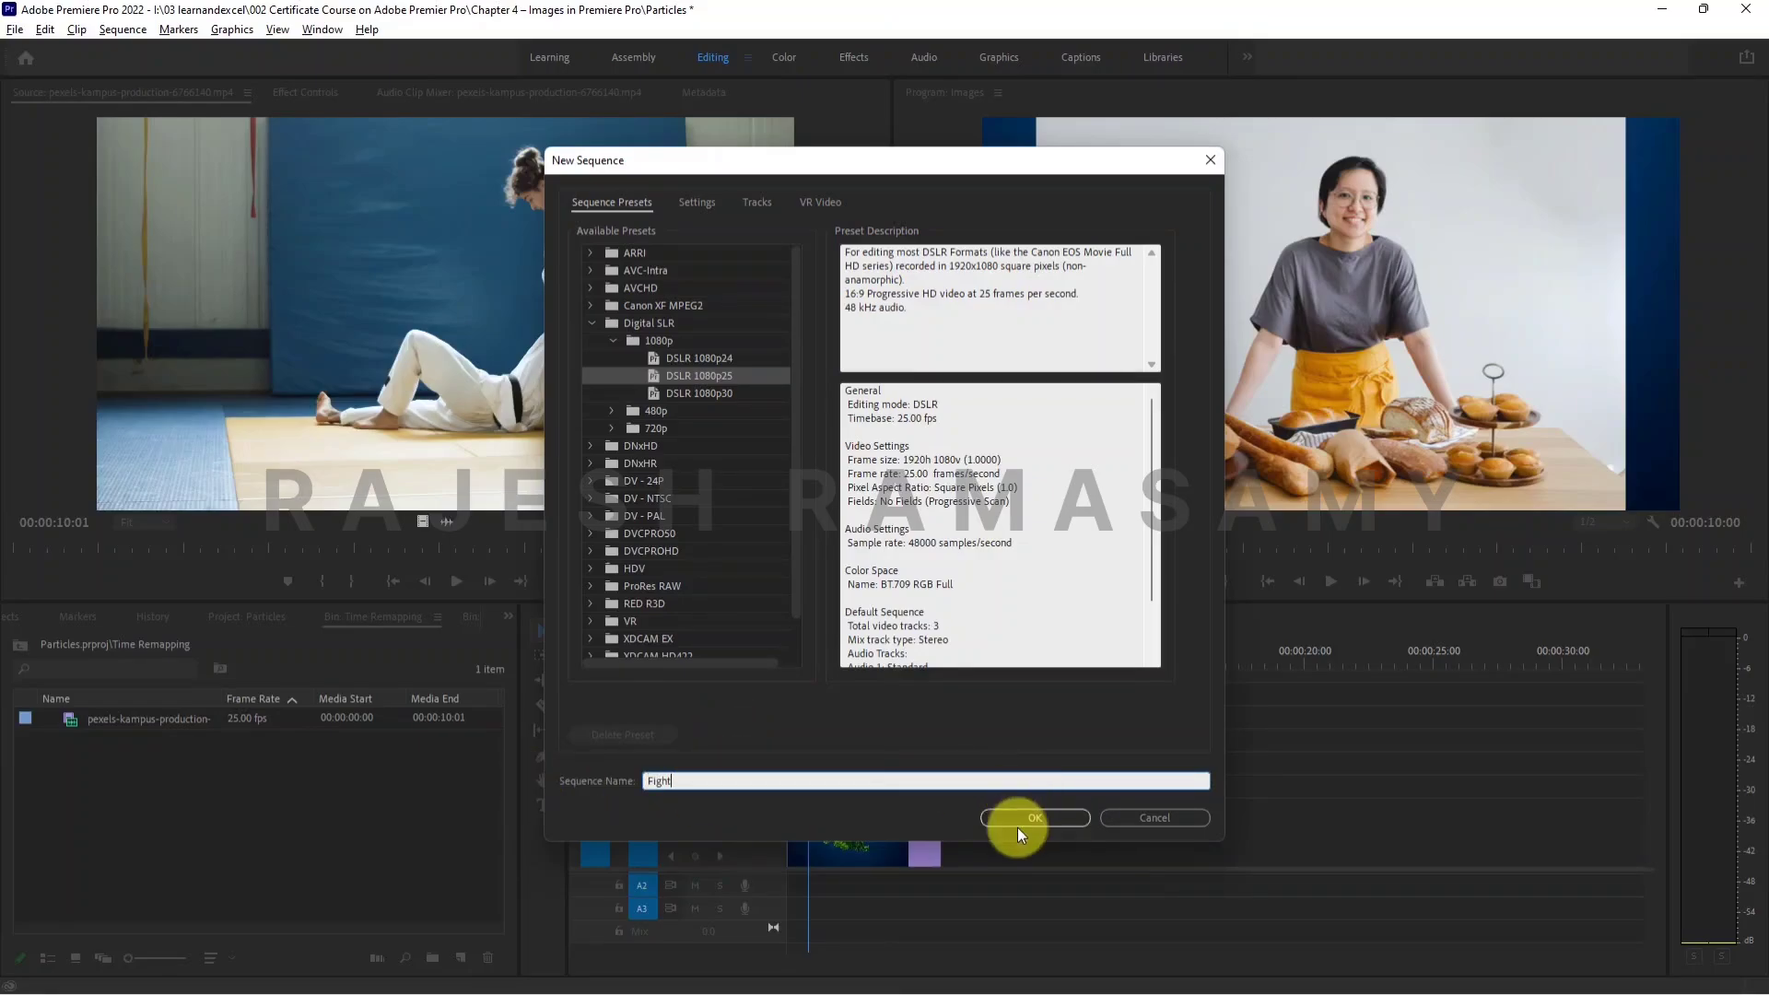
click(1016, 823)
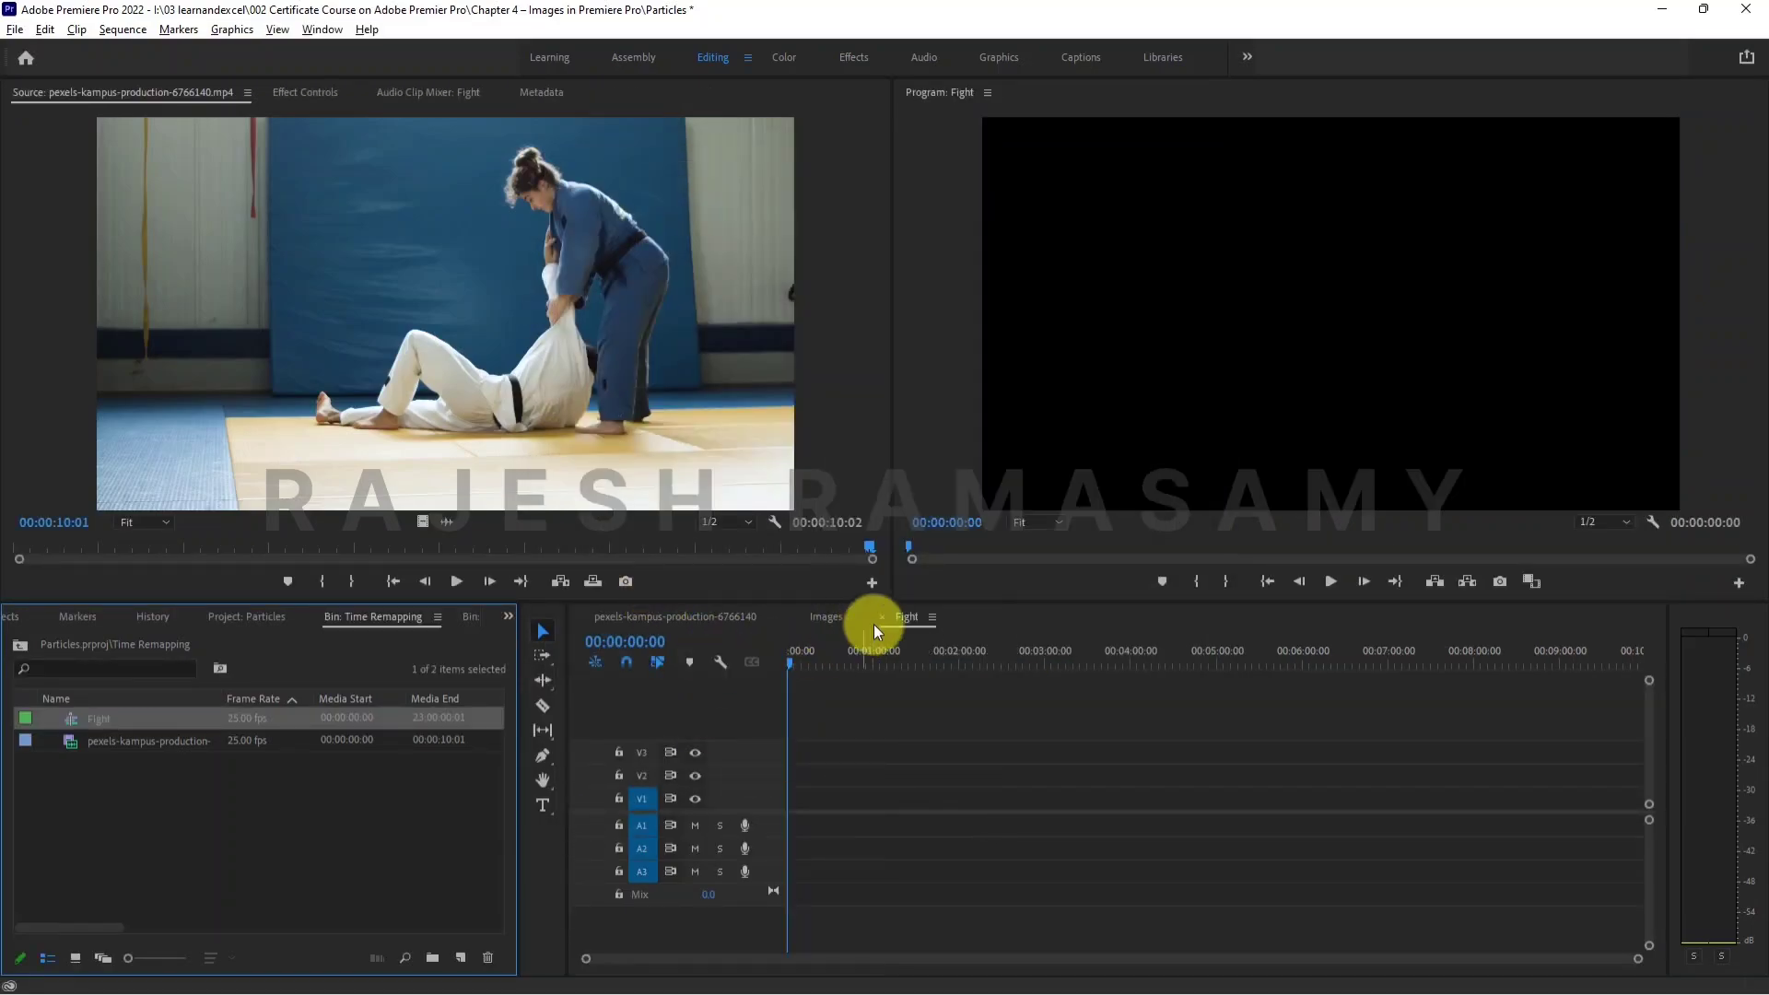
- Enlarge the Program Monitor area and place the pexels-kampus-production-6766140 clip at the start of track V1 in the Fight sequence
drag(888, 486, 563, 469)
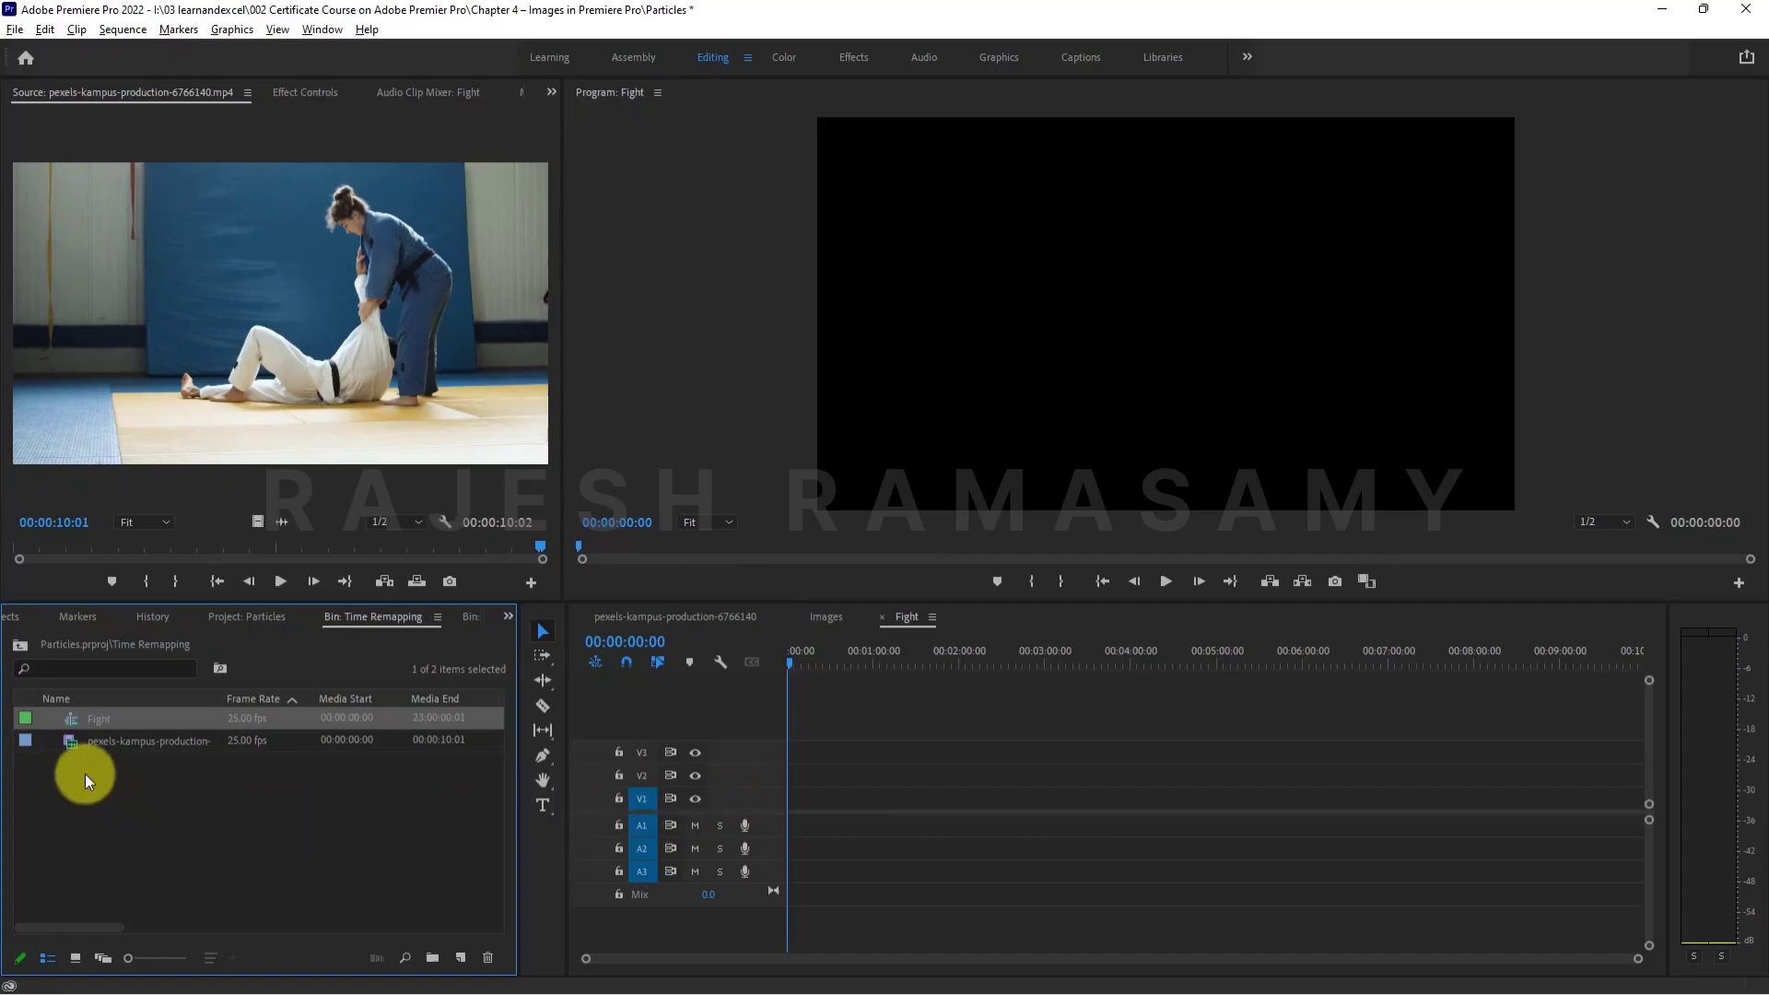
click(84, 744)
drag(81, 739, 791, 804)
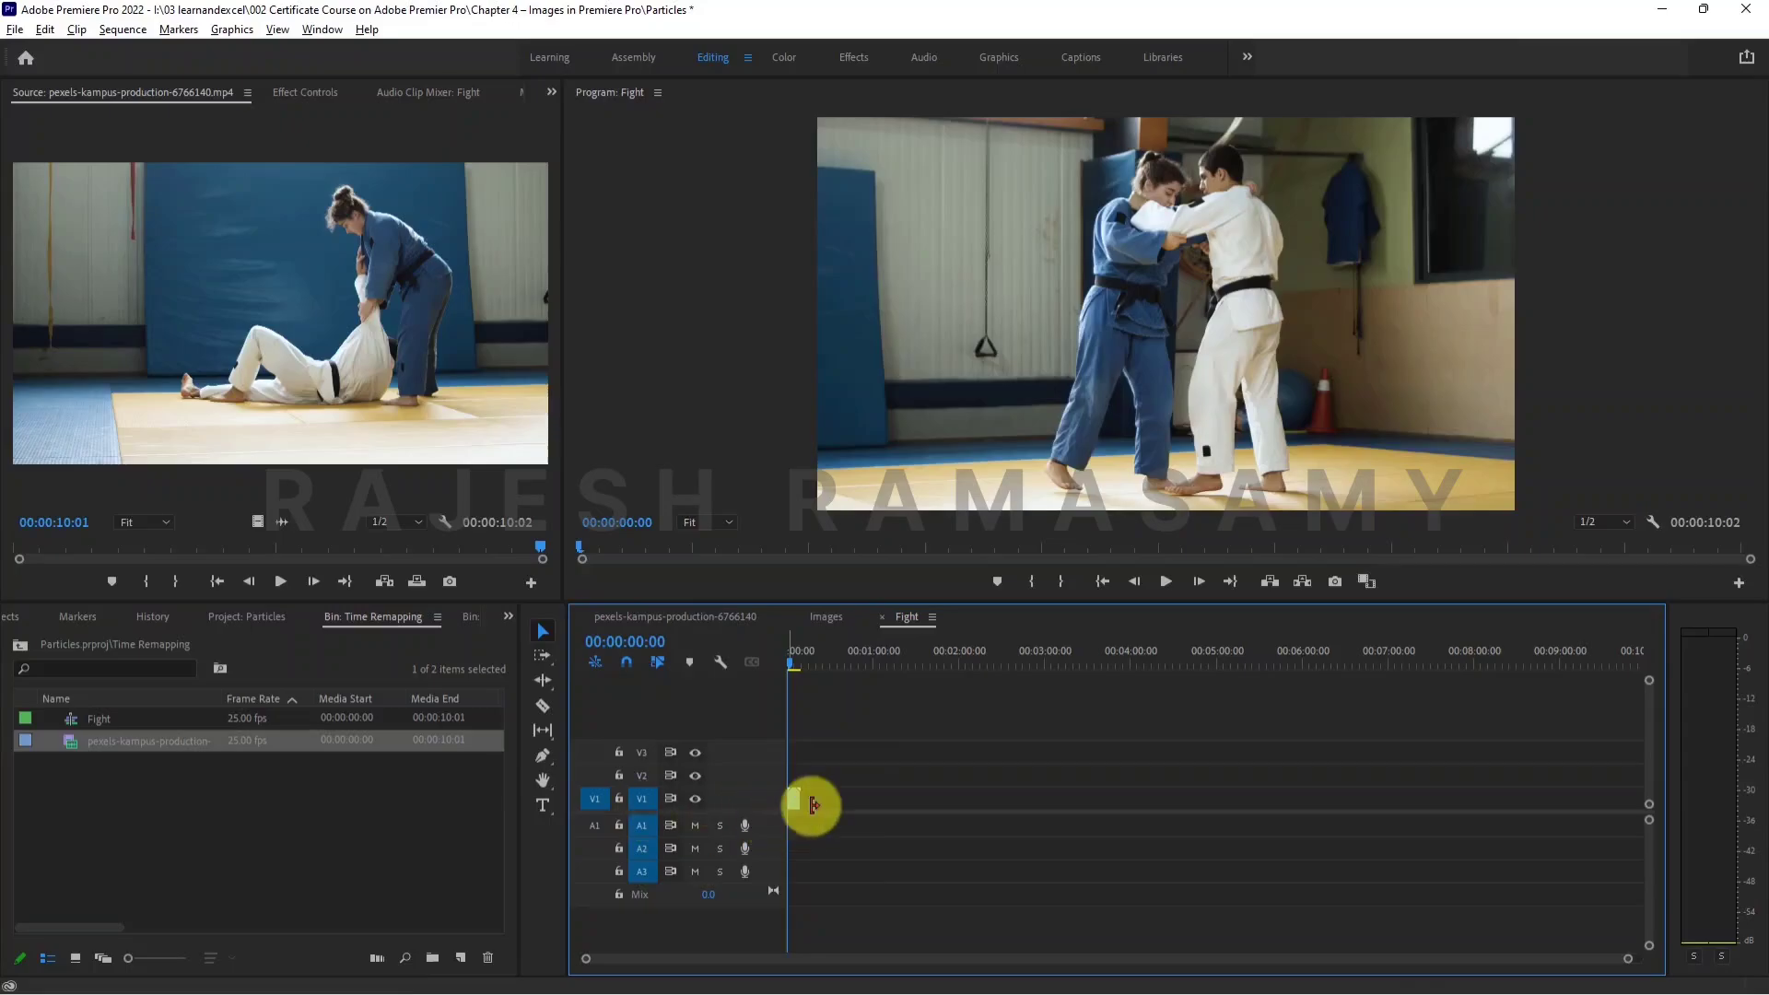
- Expand the height of video track V1 to show the judo clip's thumbnail
scroll(825, 798, up, 2)
scroll(815, 820, up, 3)
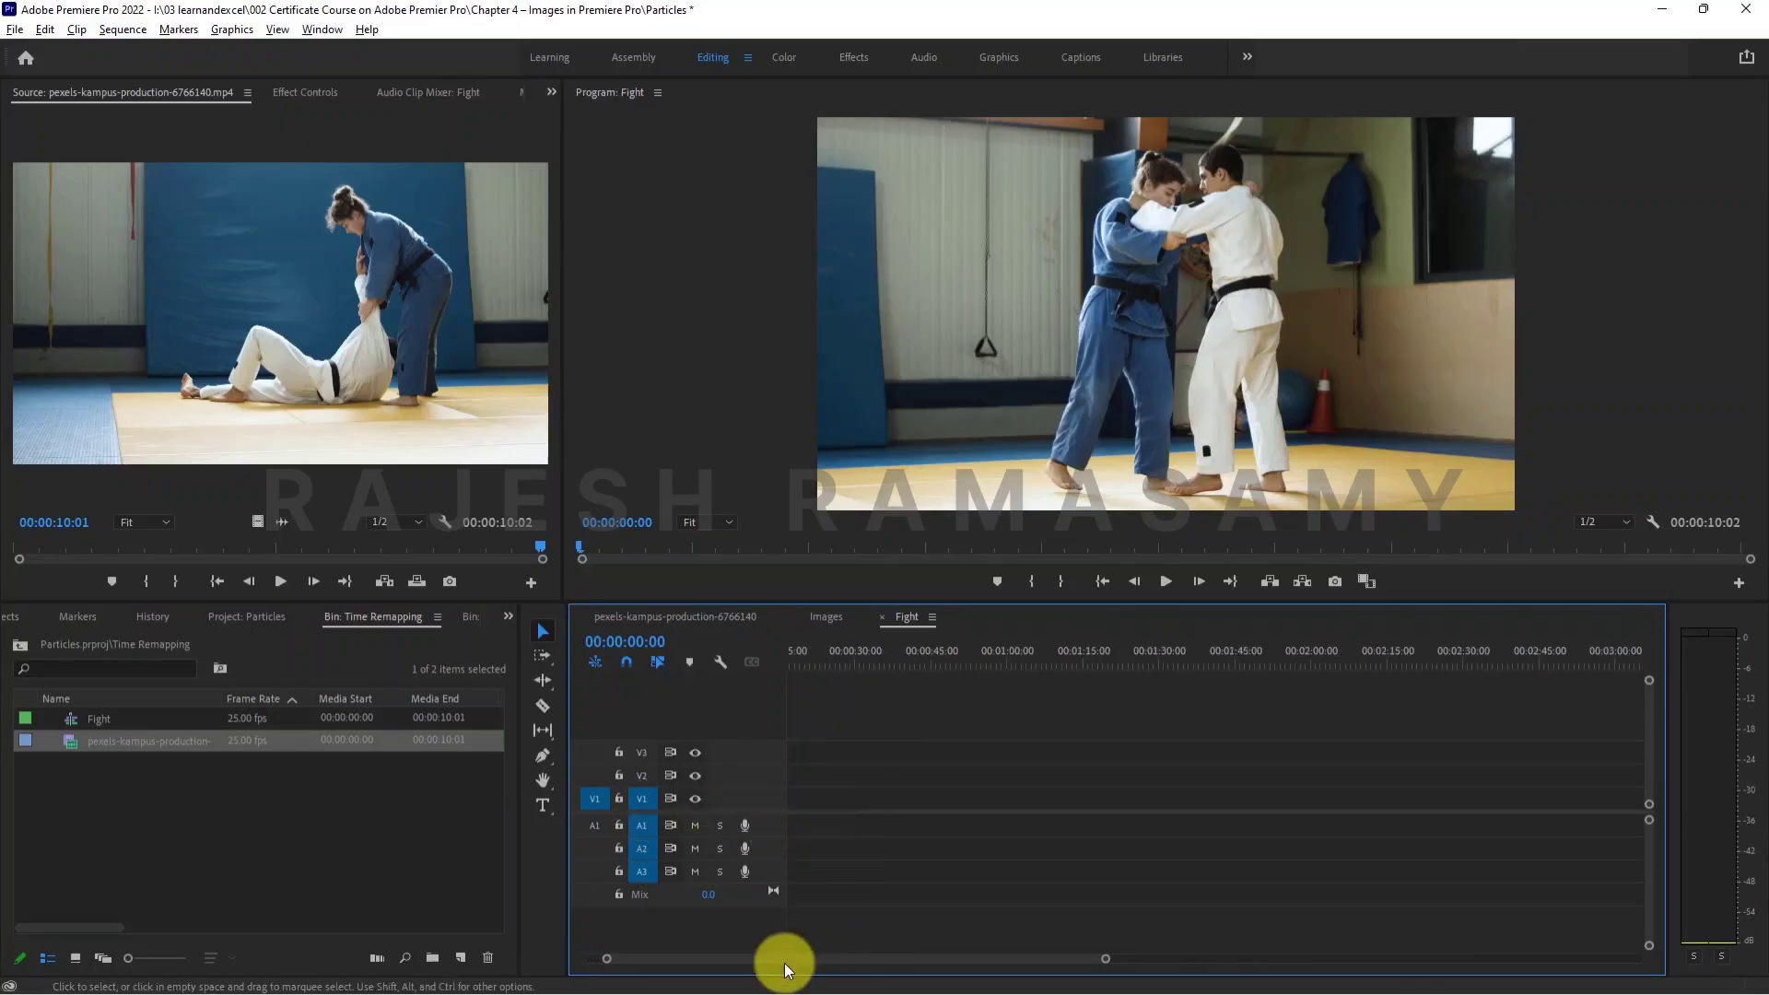
scroll(875, 849, up, 1)
scroll(876, 850, up, 1)
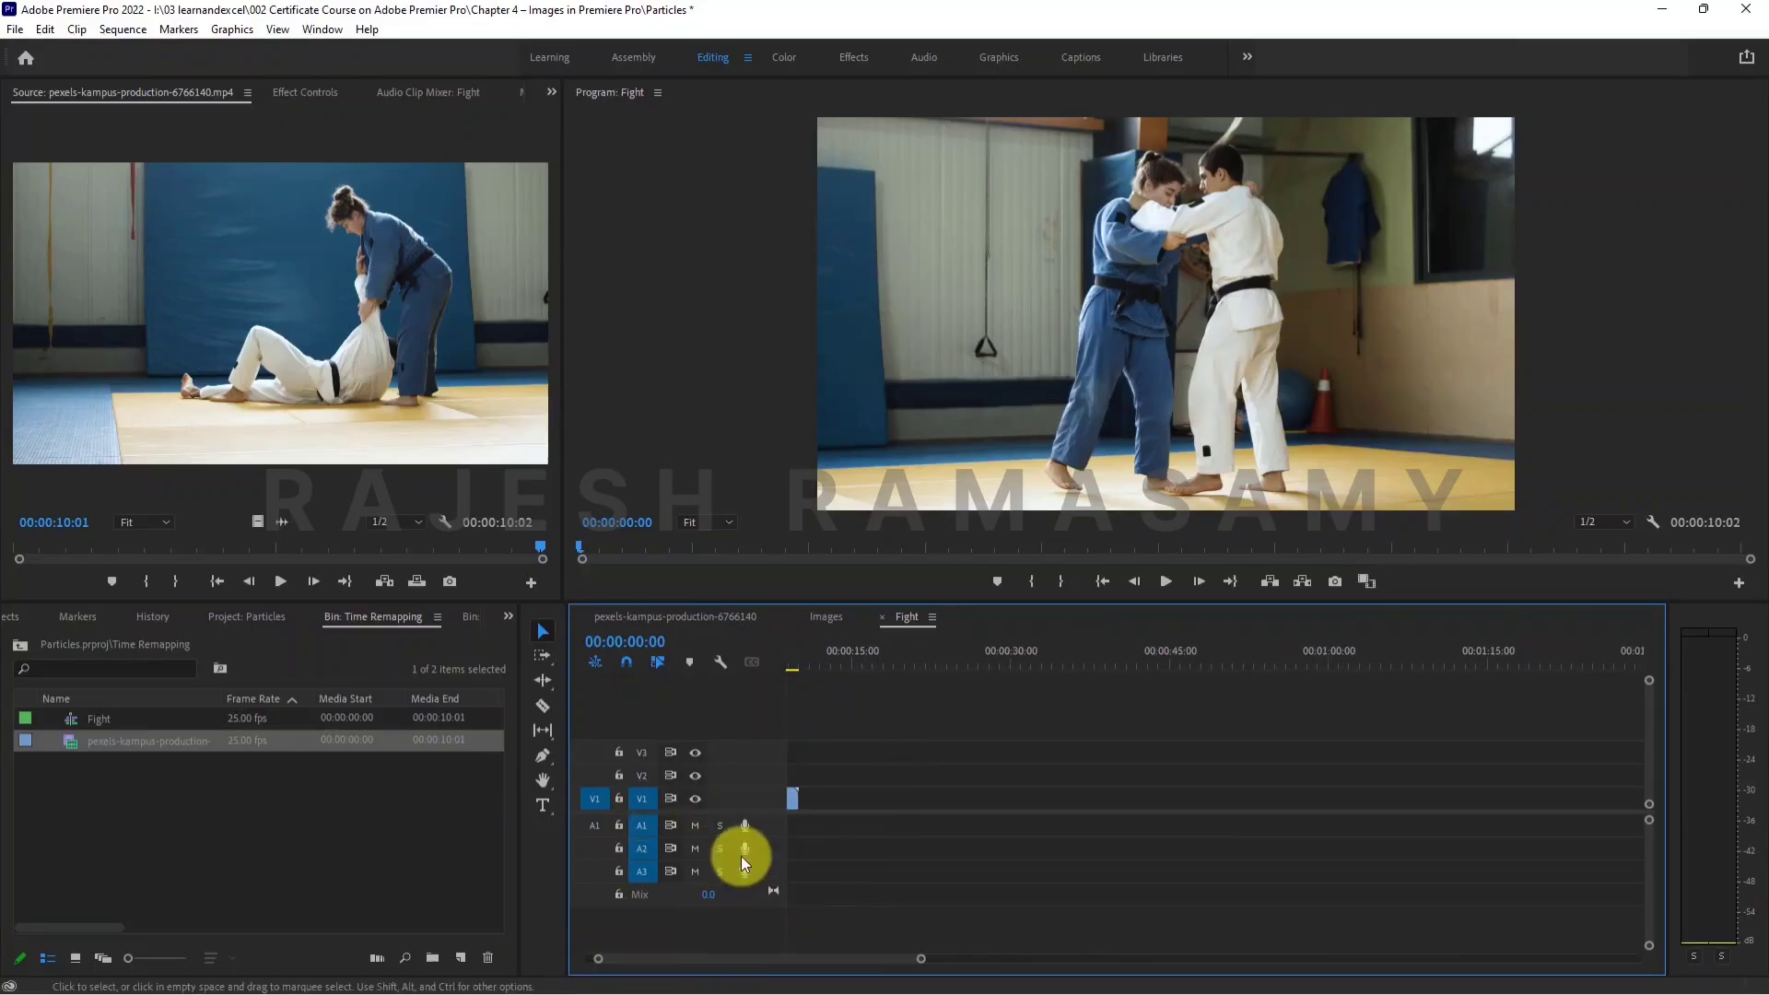
drag(723, 962, 526, 940)
scroll(883, 833, up, 3)
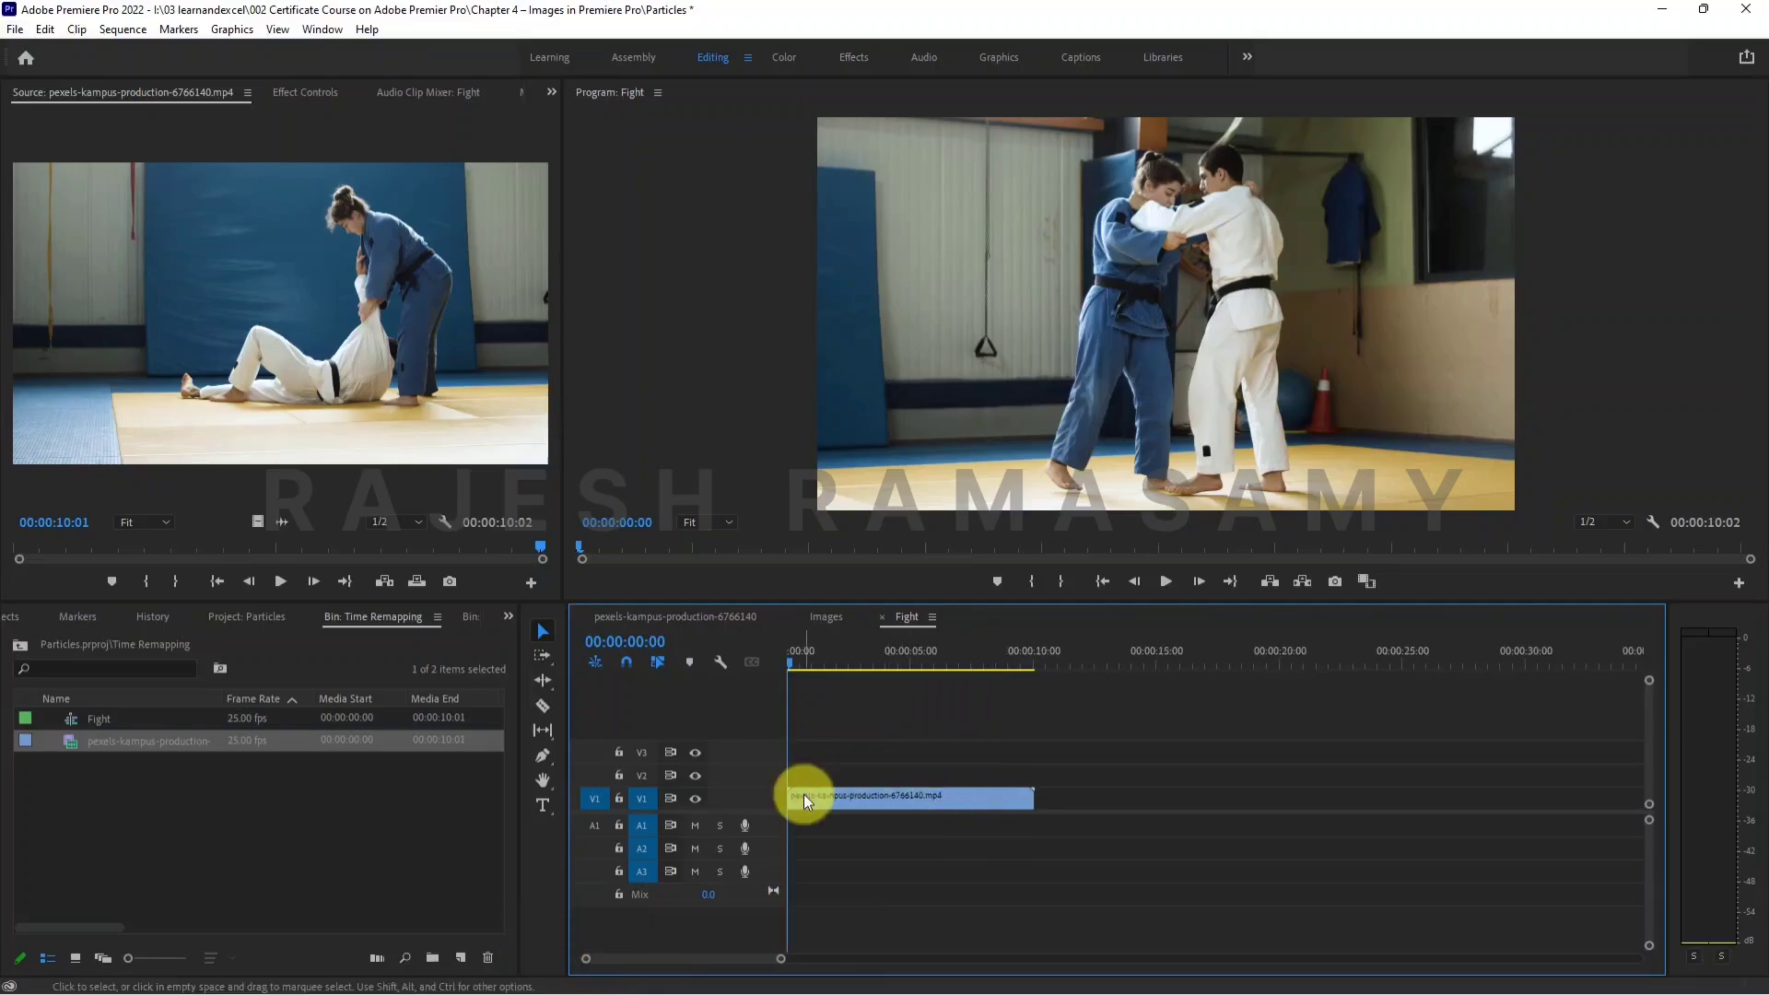
scroll(810, 805, up, 2)
drag(662, 960, 547, 956)
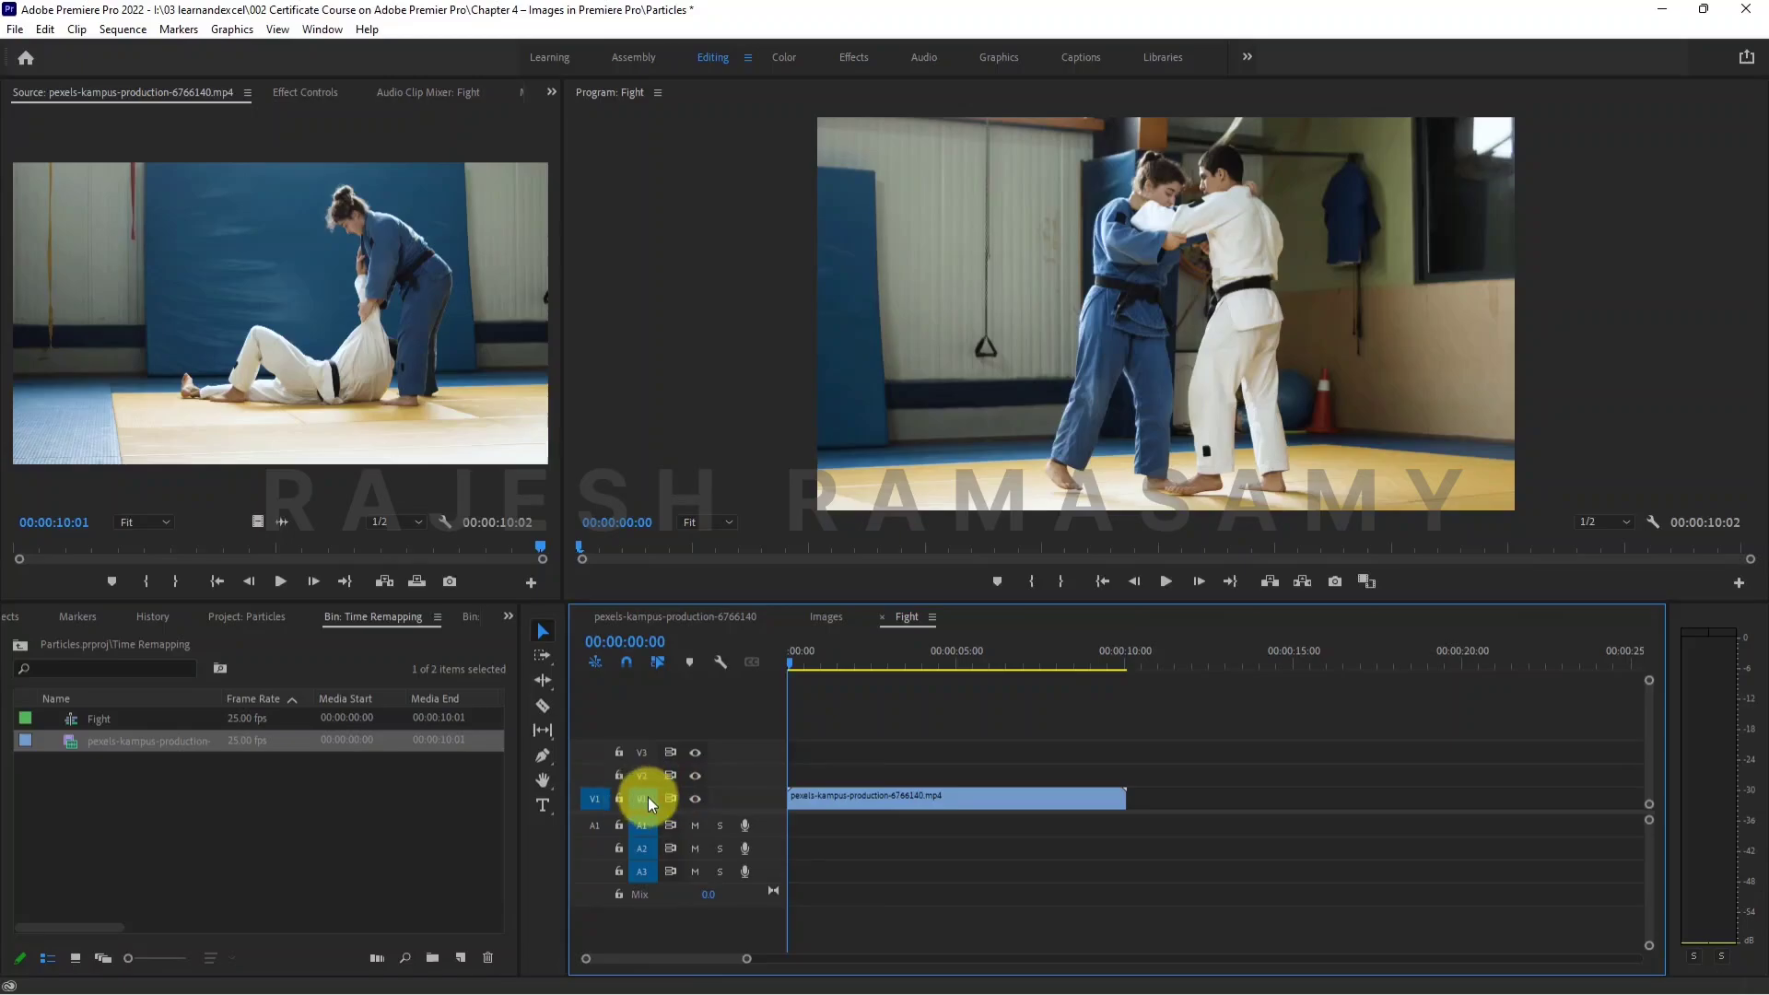
double_click(741, 796)
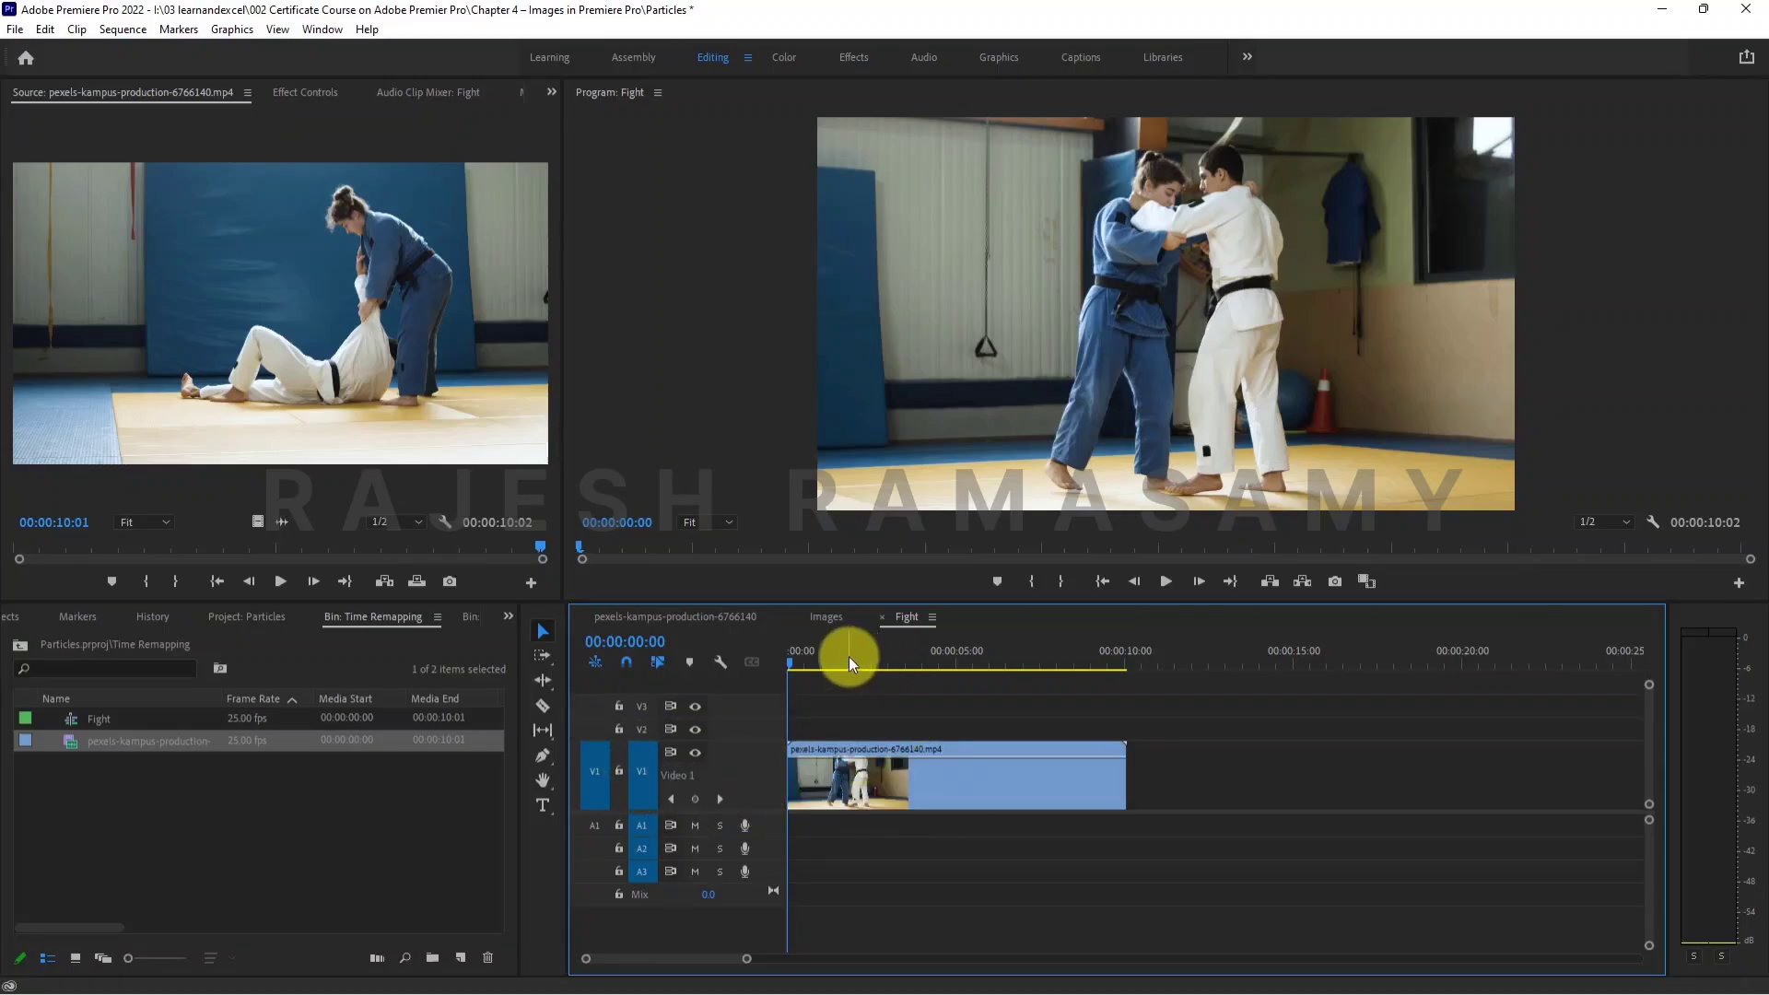
- Play the Fight sequence from start to end, then return the playhead to 00:00:00:00
drag(848, 656, 794, 646)
key(space)
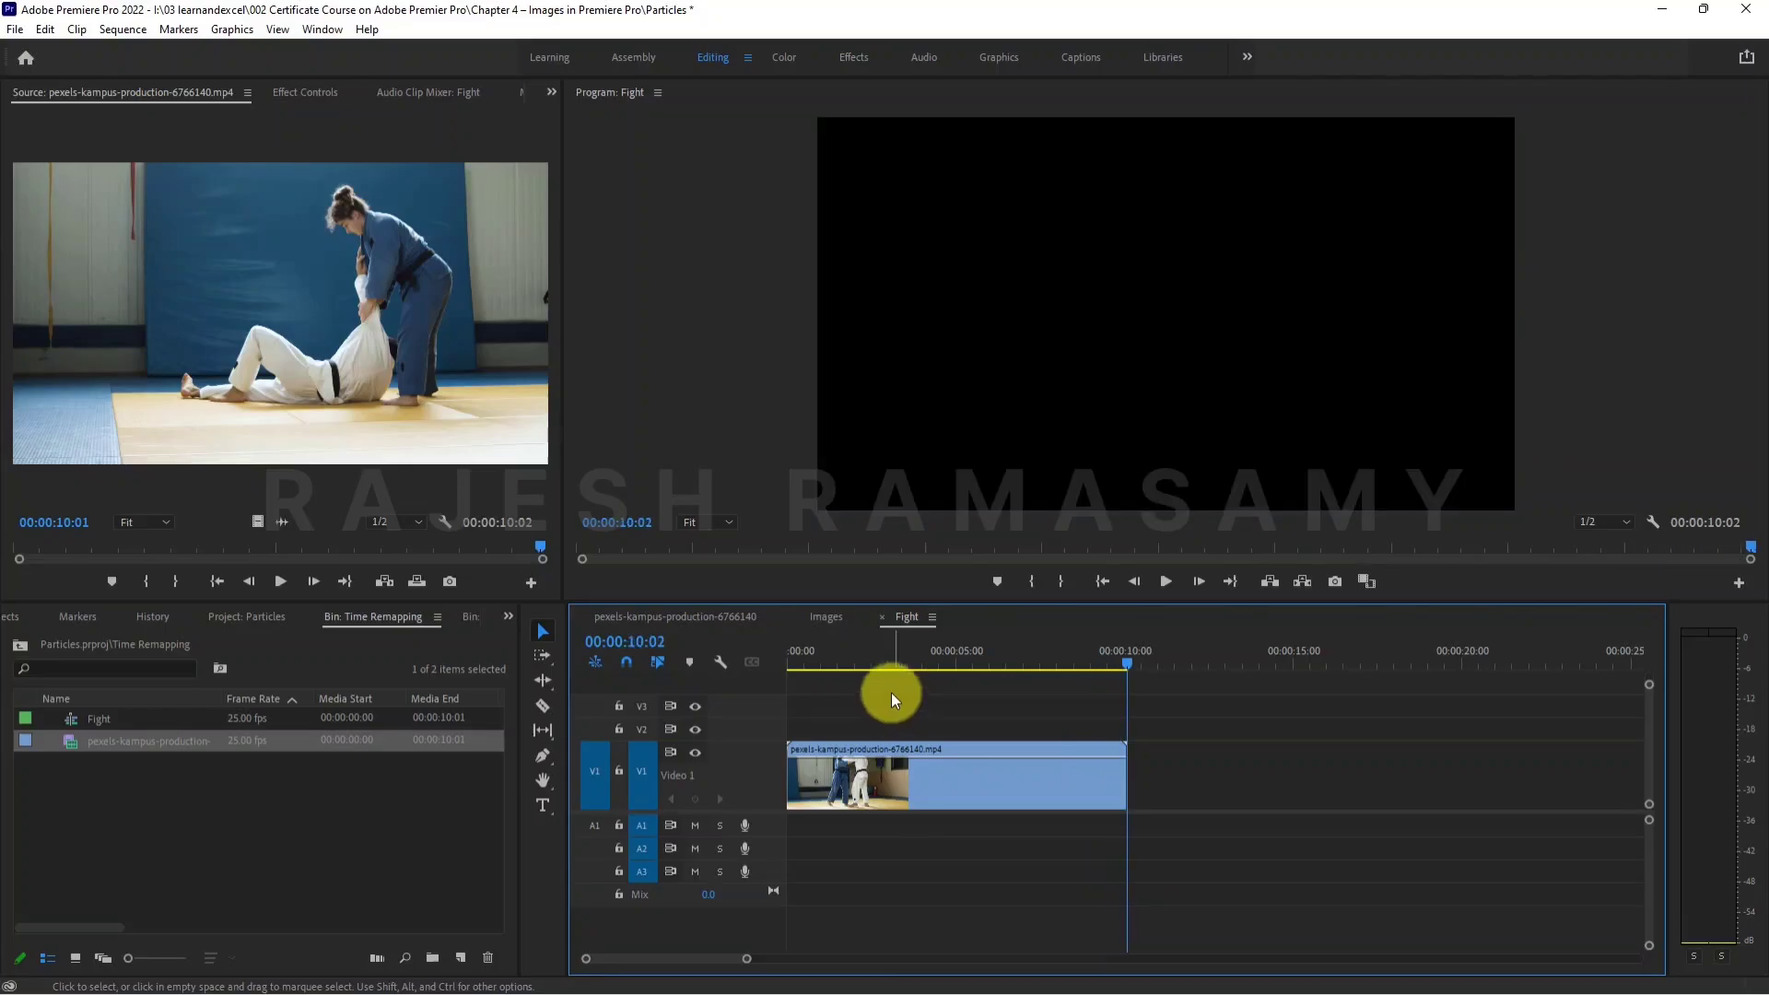
drag(814, 648, 748, 639)
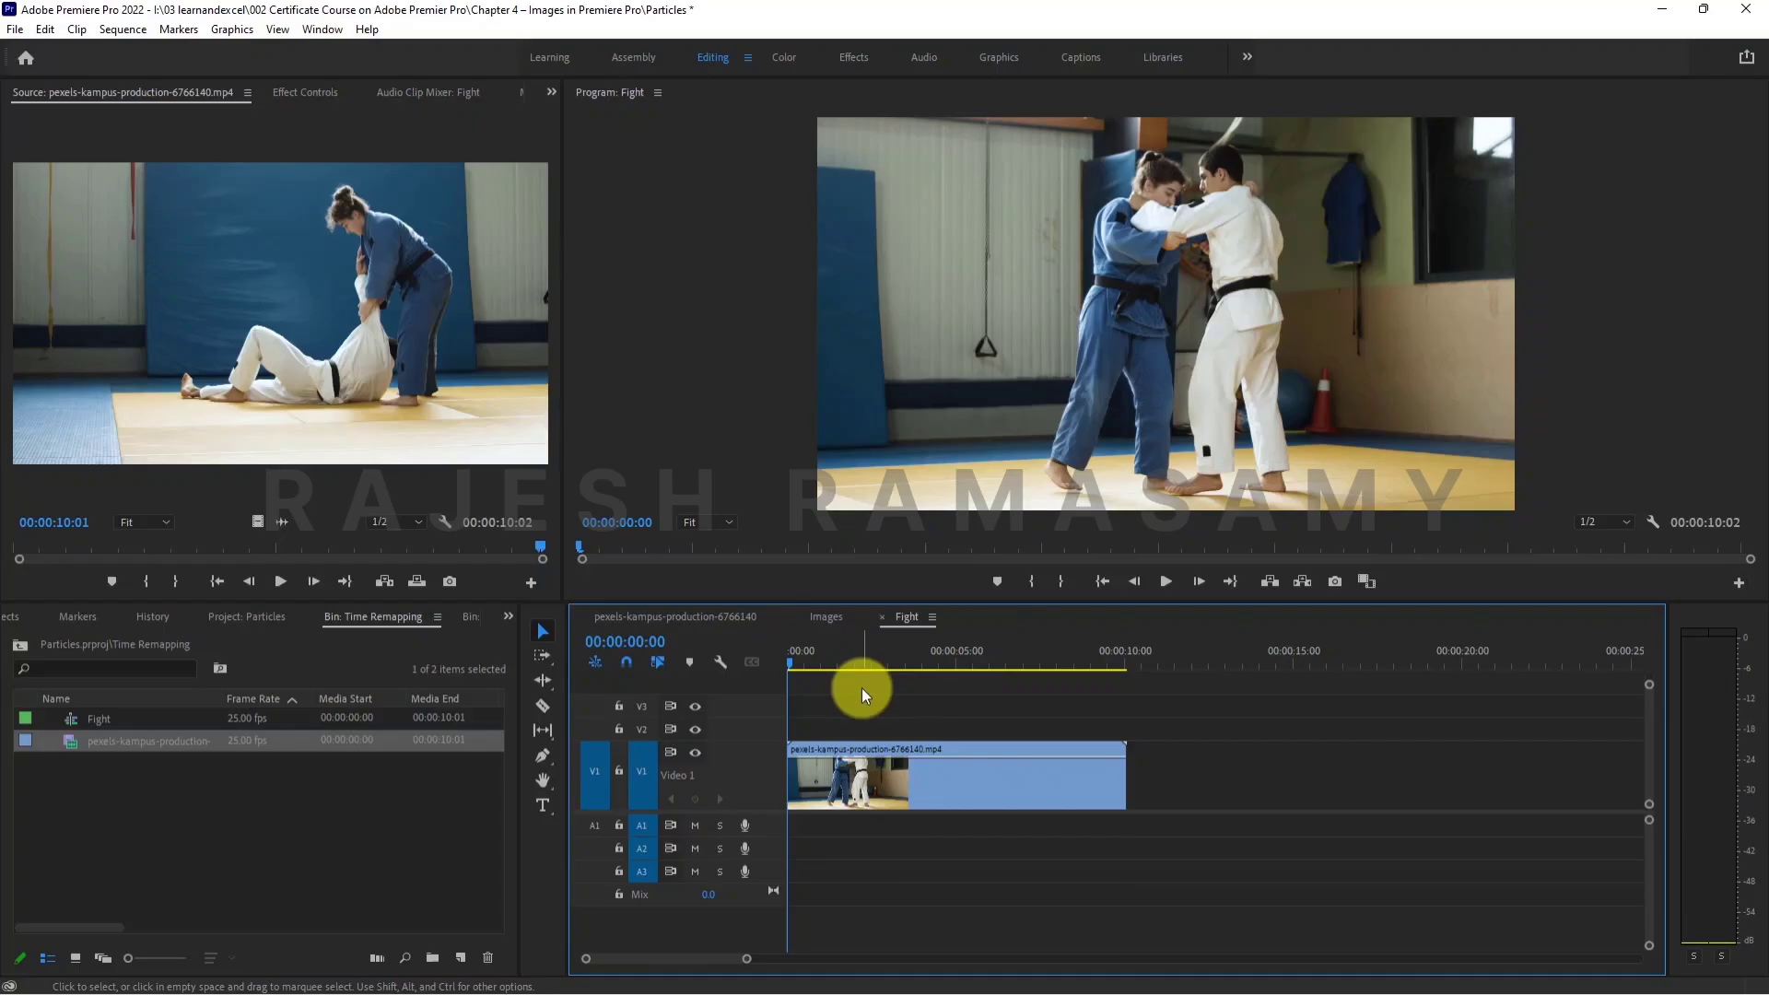
- Show the judo clip's Effect Controls with the Time Remapping Speed property expanded and a wider keyframe area
click(852, 791)
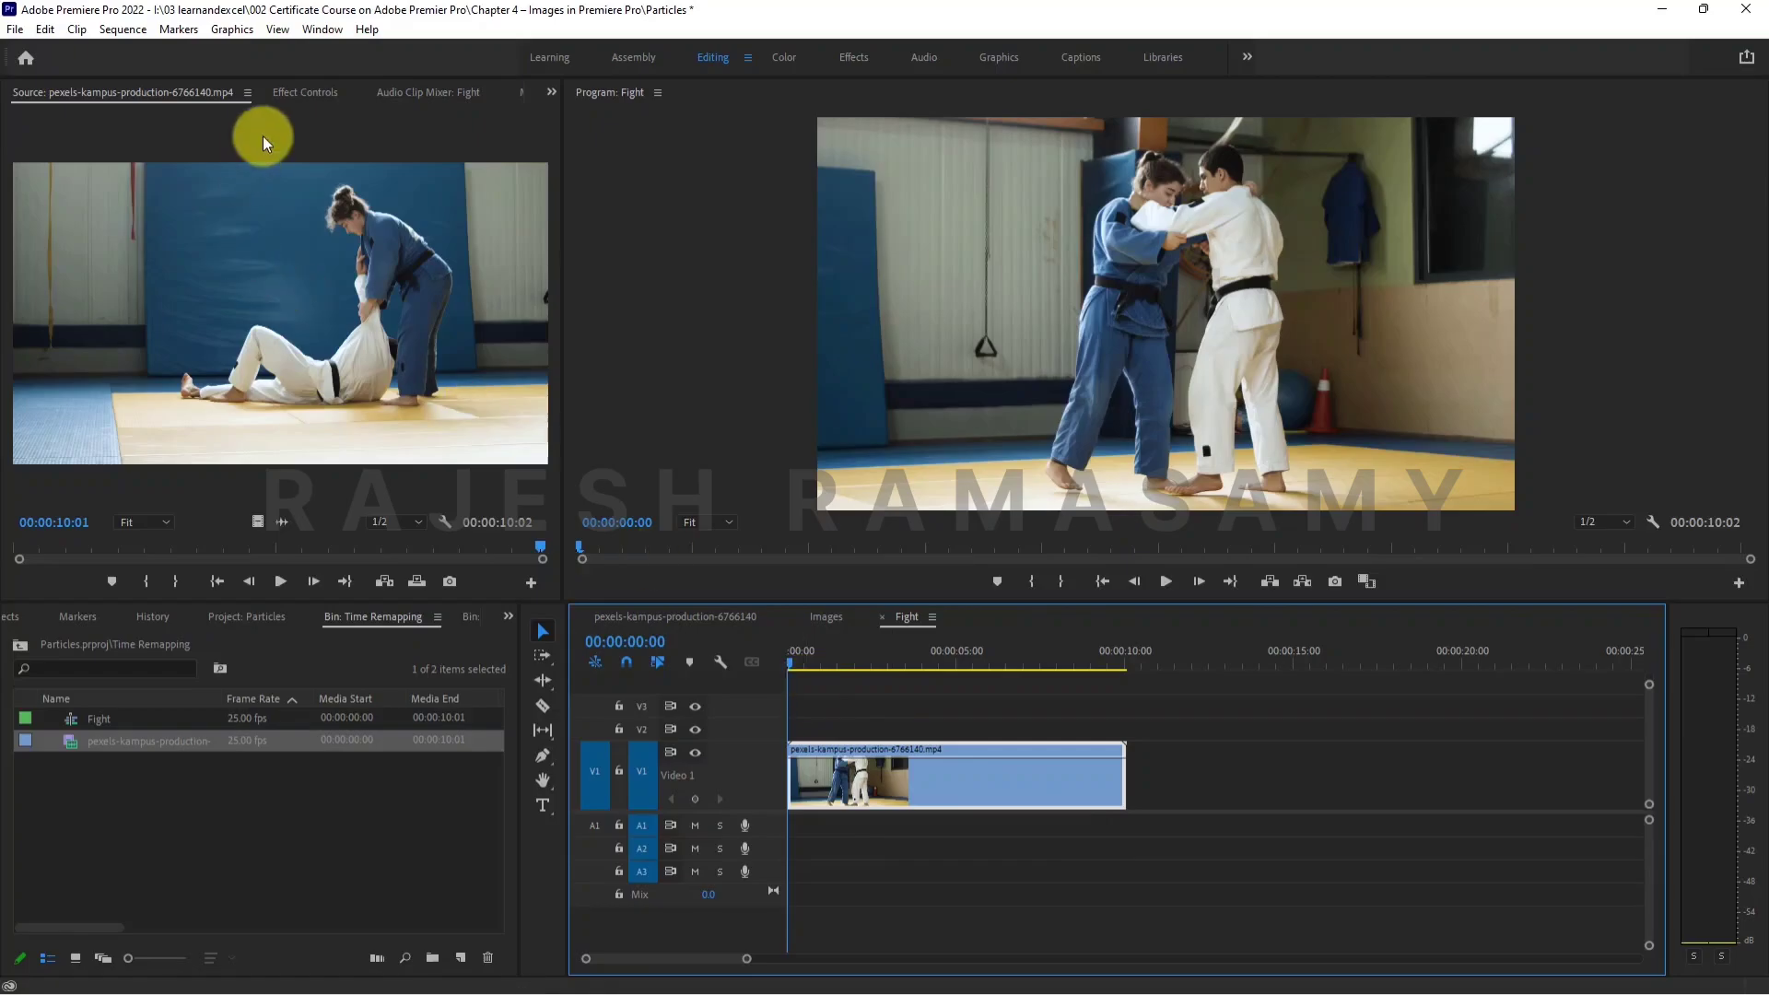
click(289, 96)
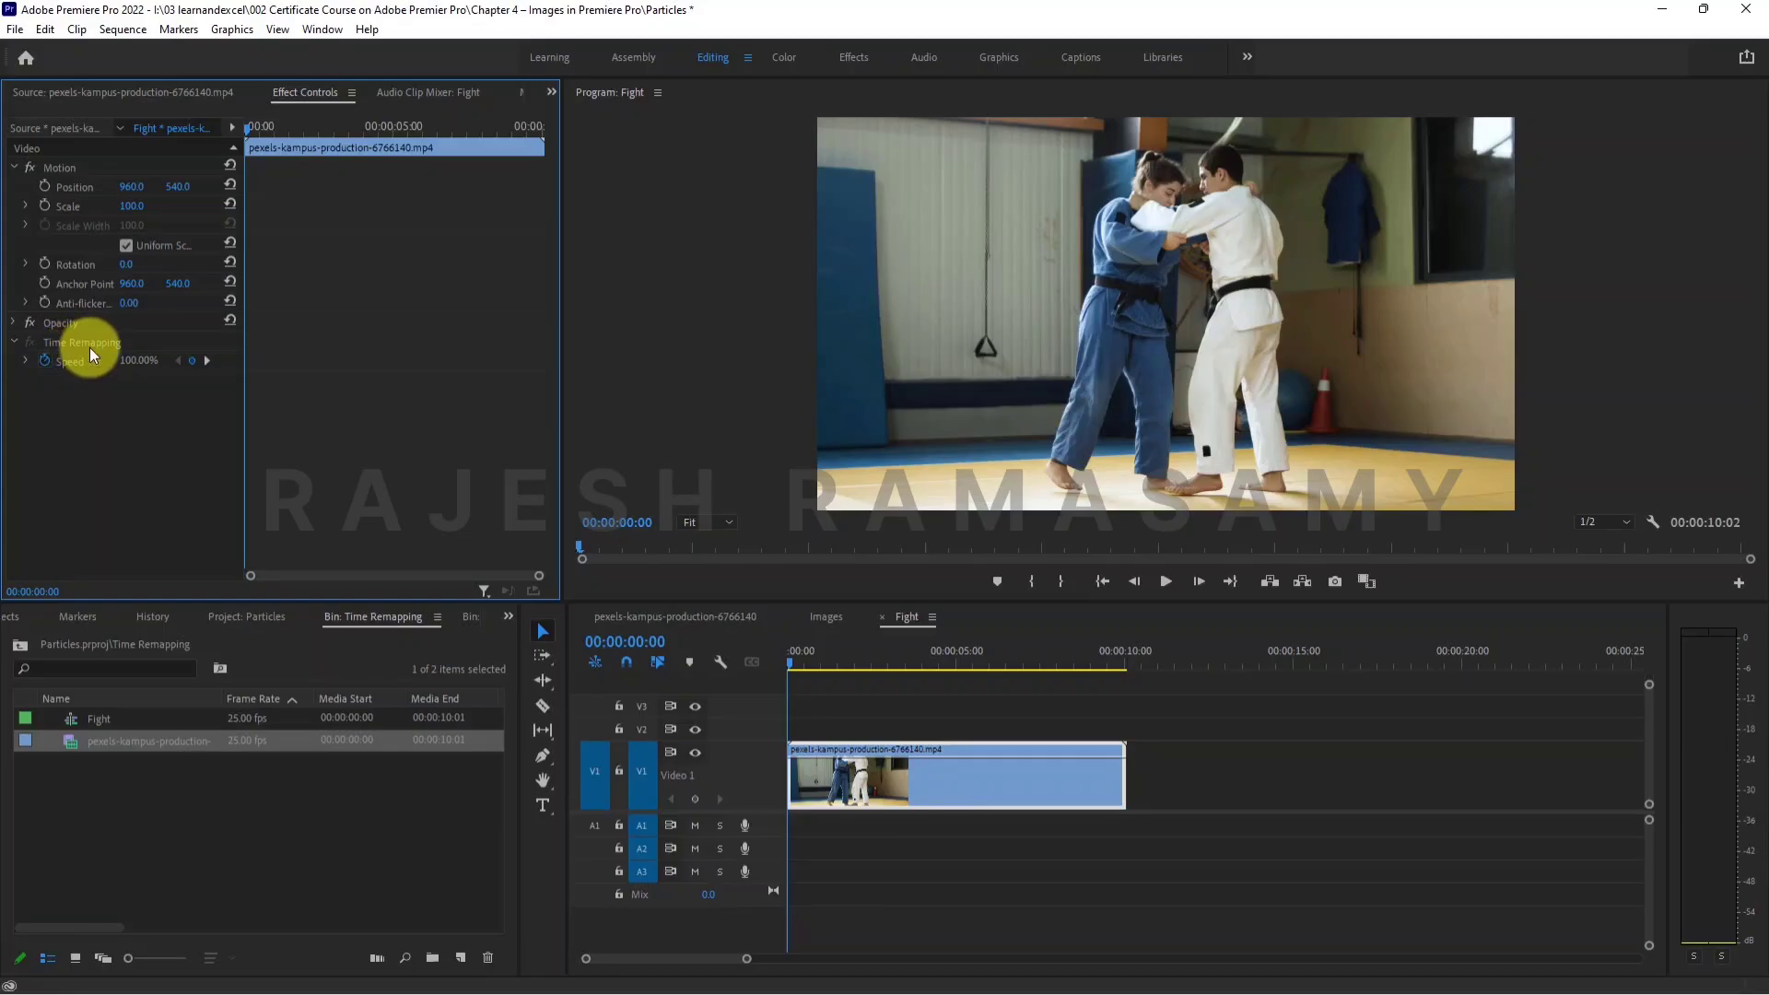
click(24, 361)
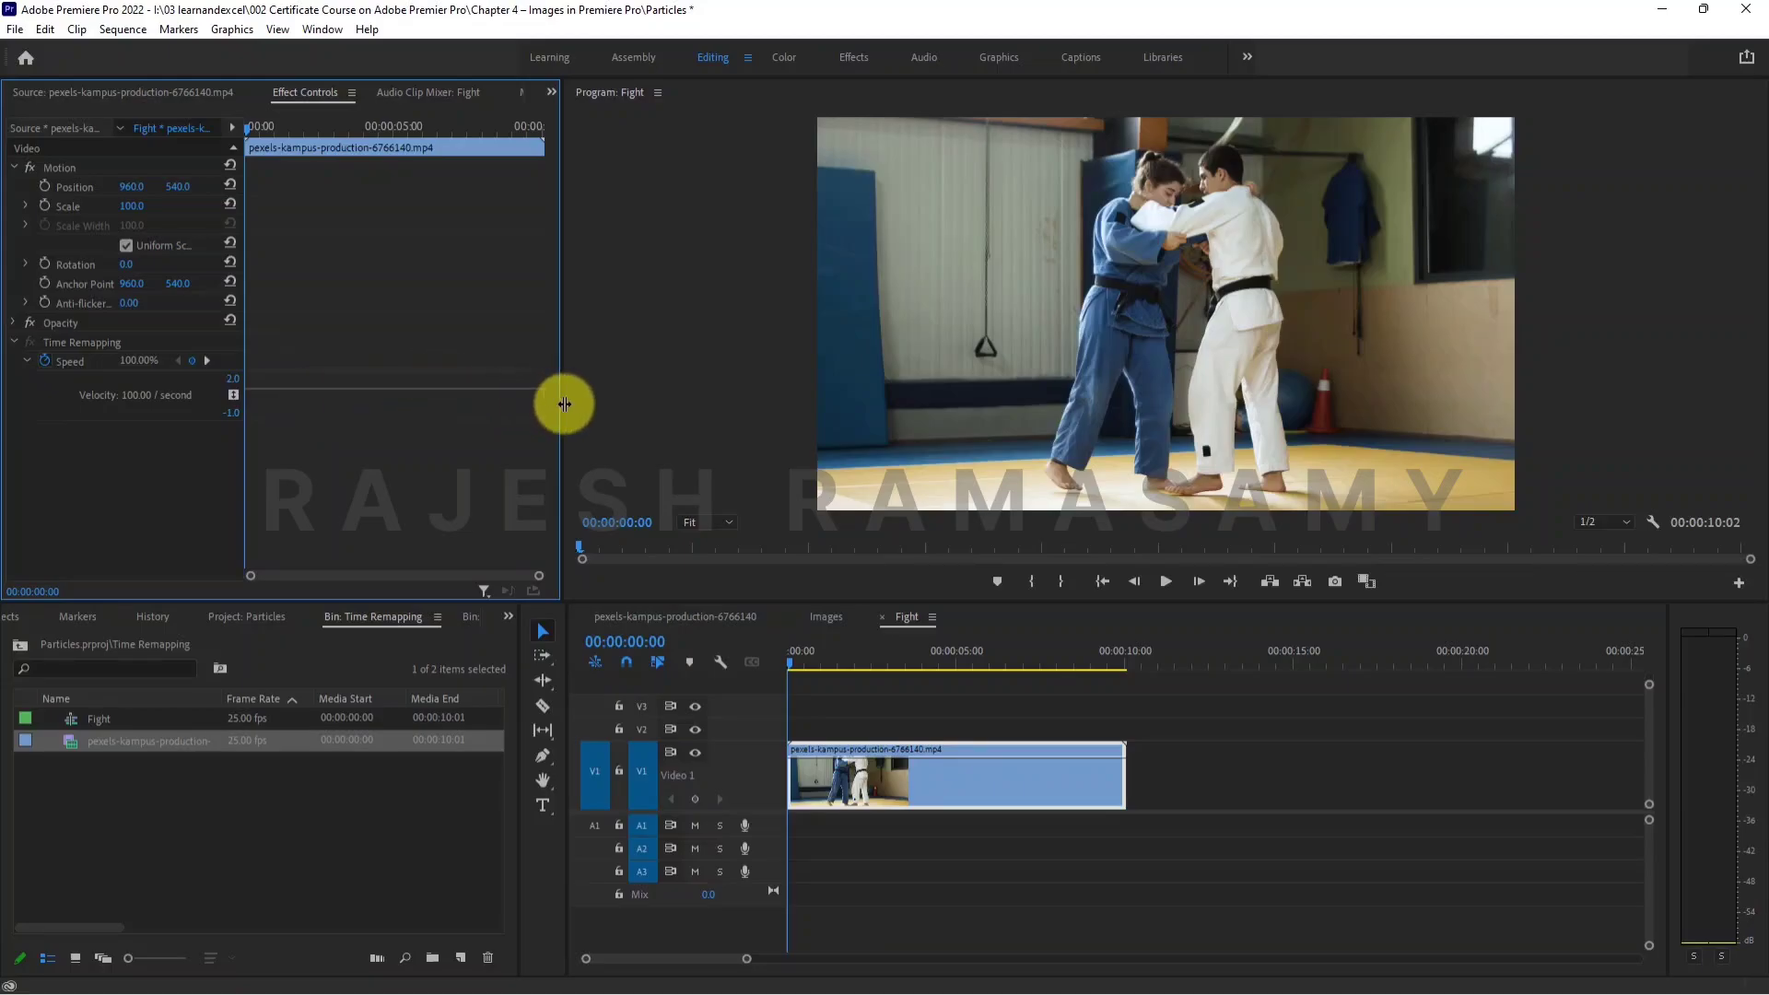
drag(561, 402, 793, 387)
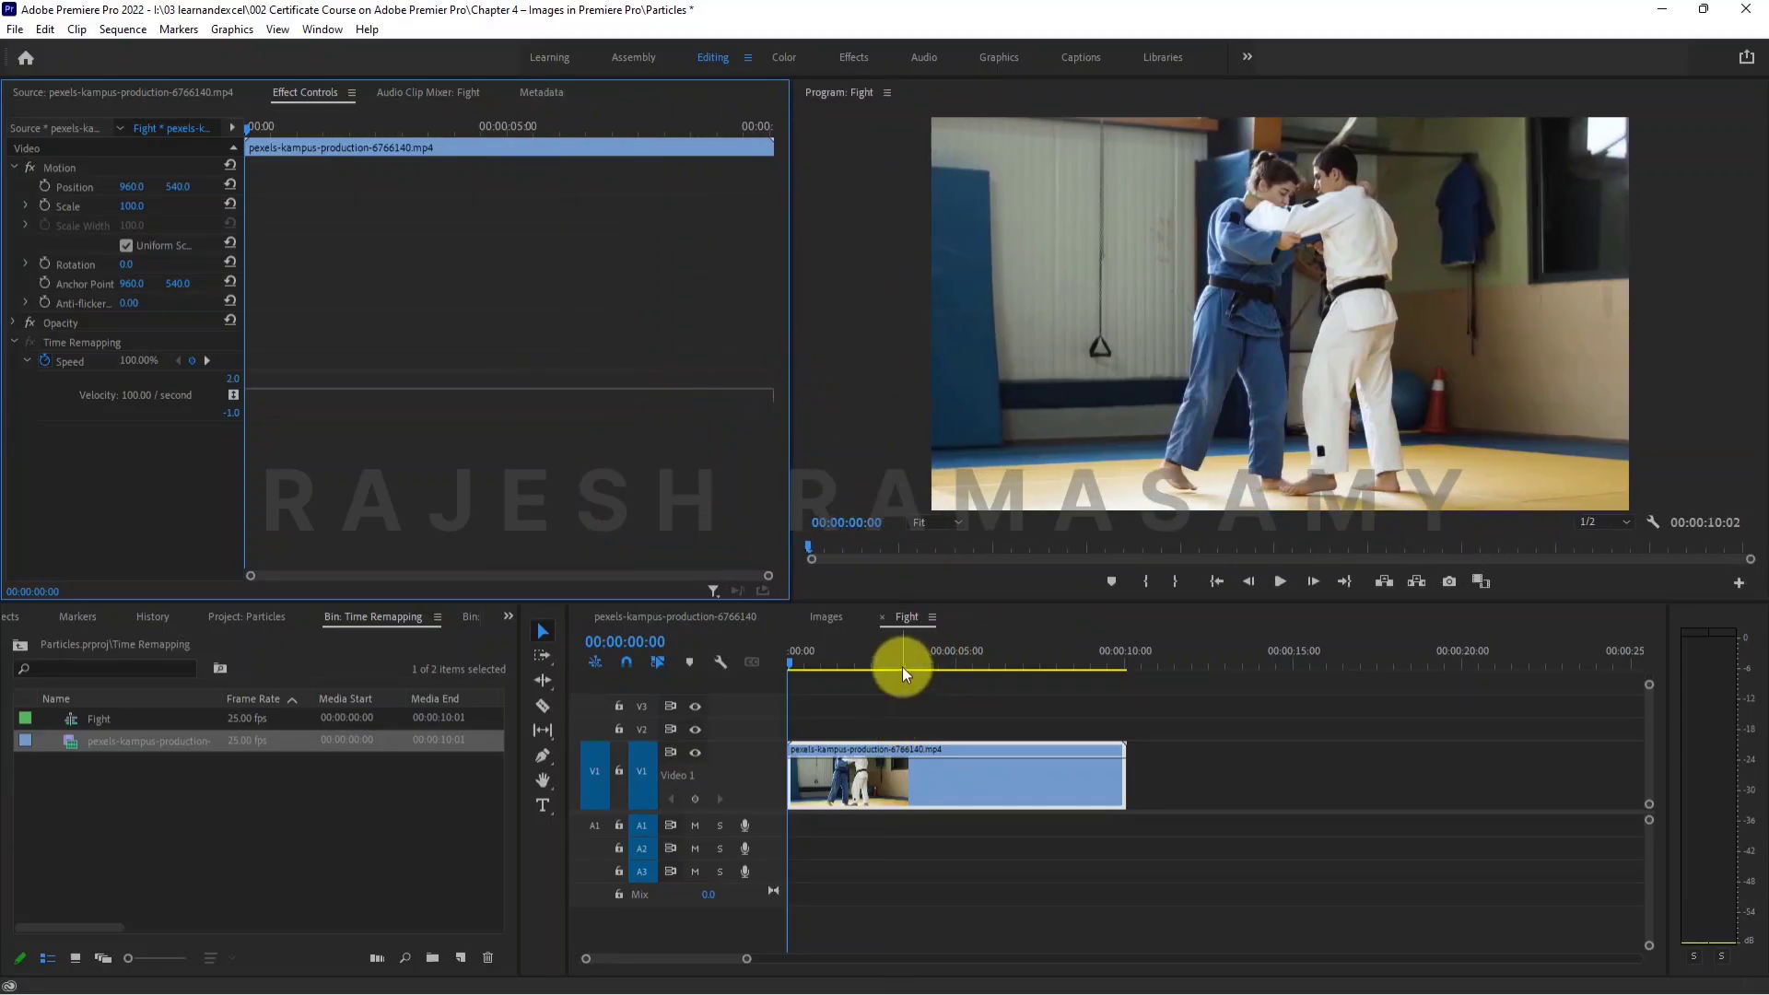
- Play and scrub the judo clip in short stretches, looking for the moments where its speed should change
key(space)
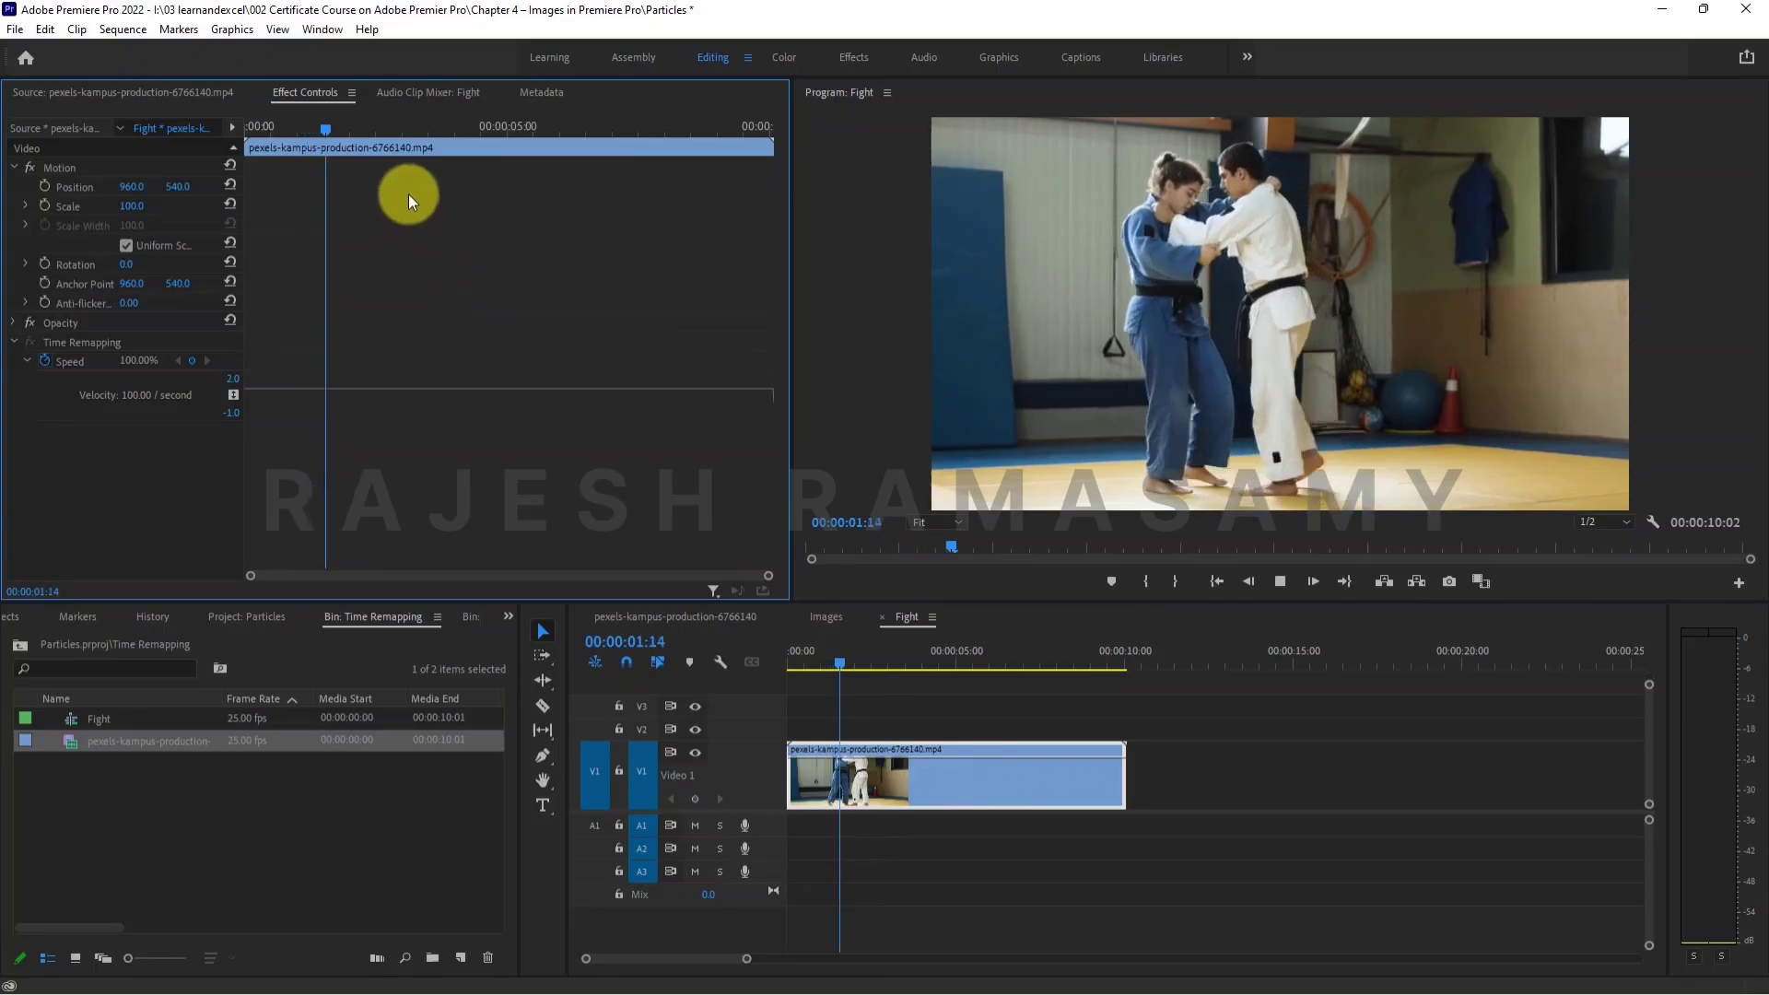
key(space)
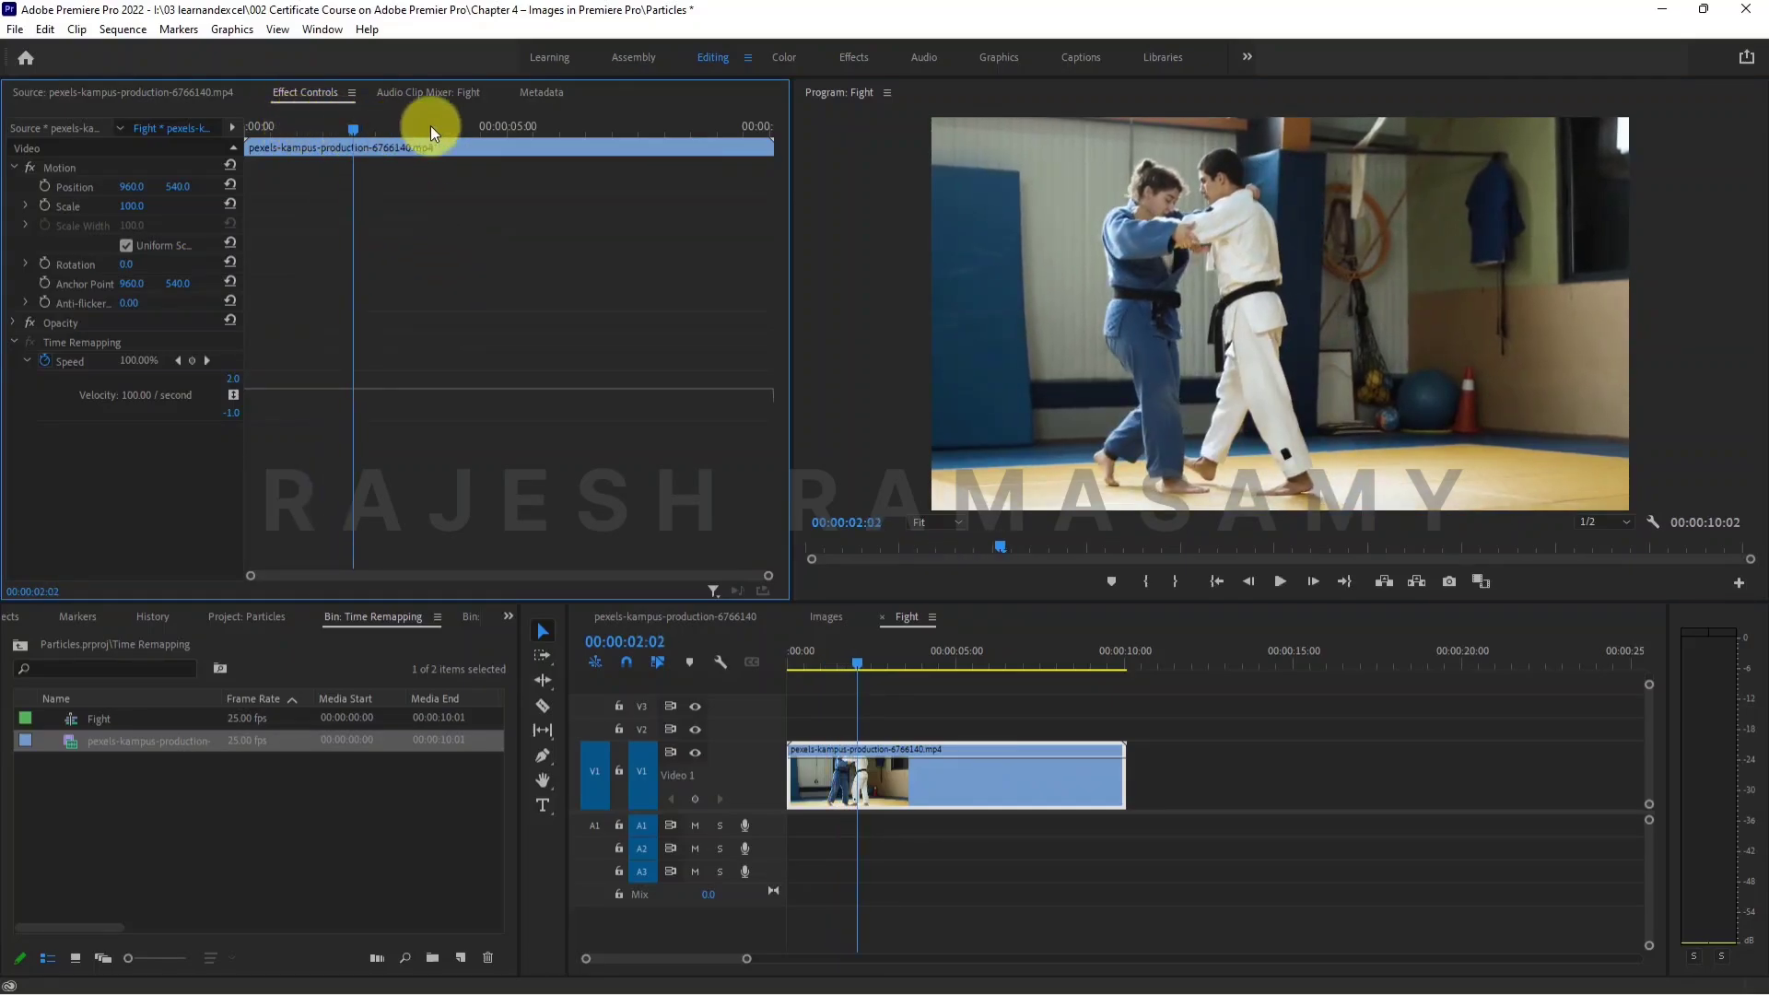
key(space)
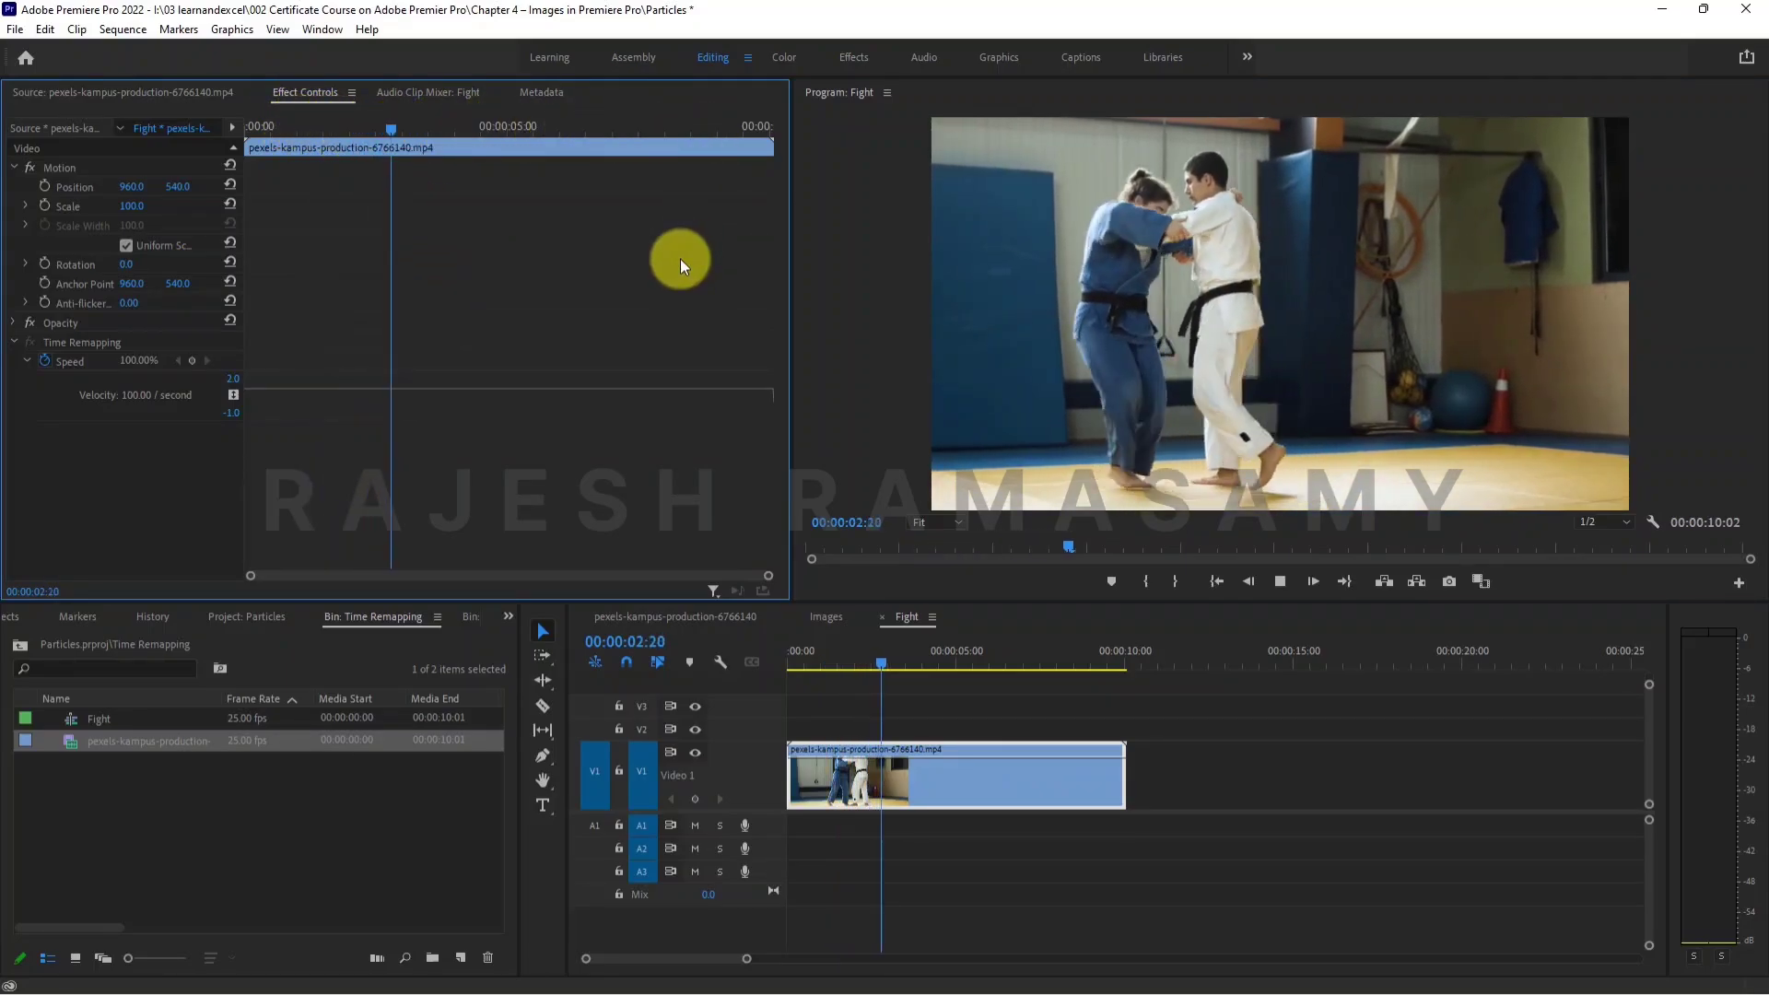
key(space)
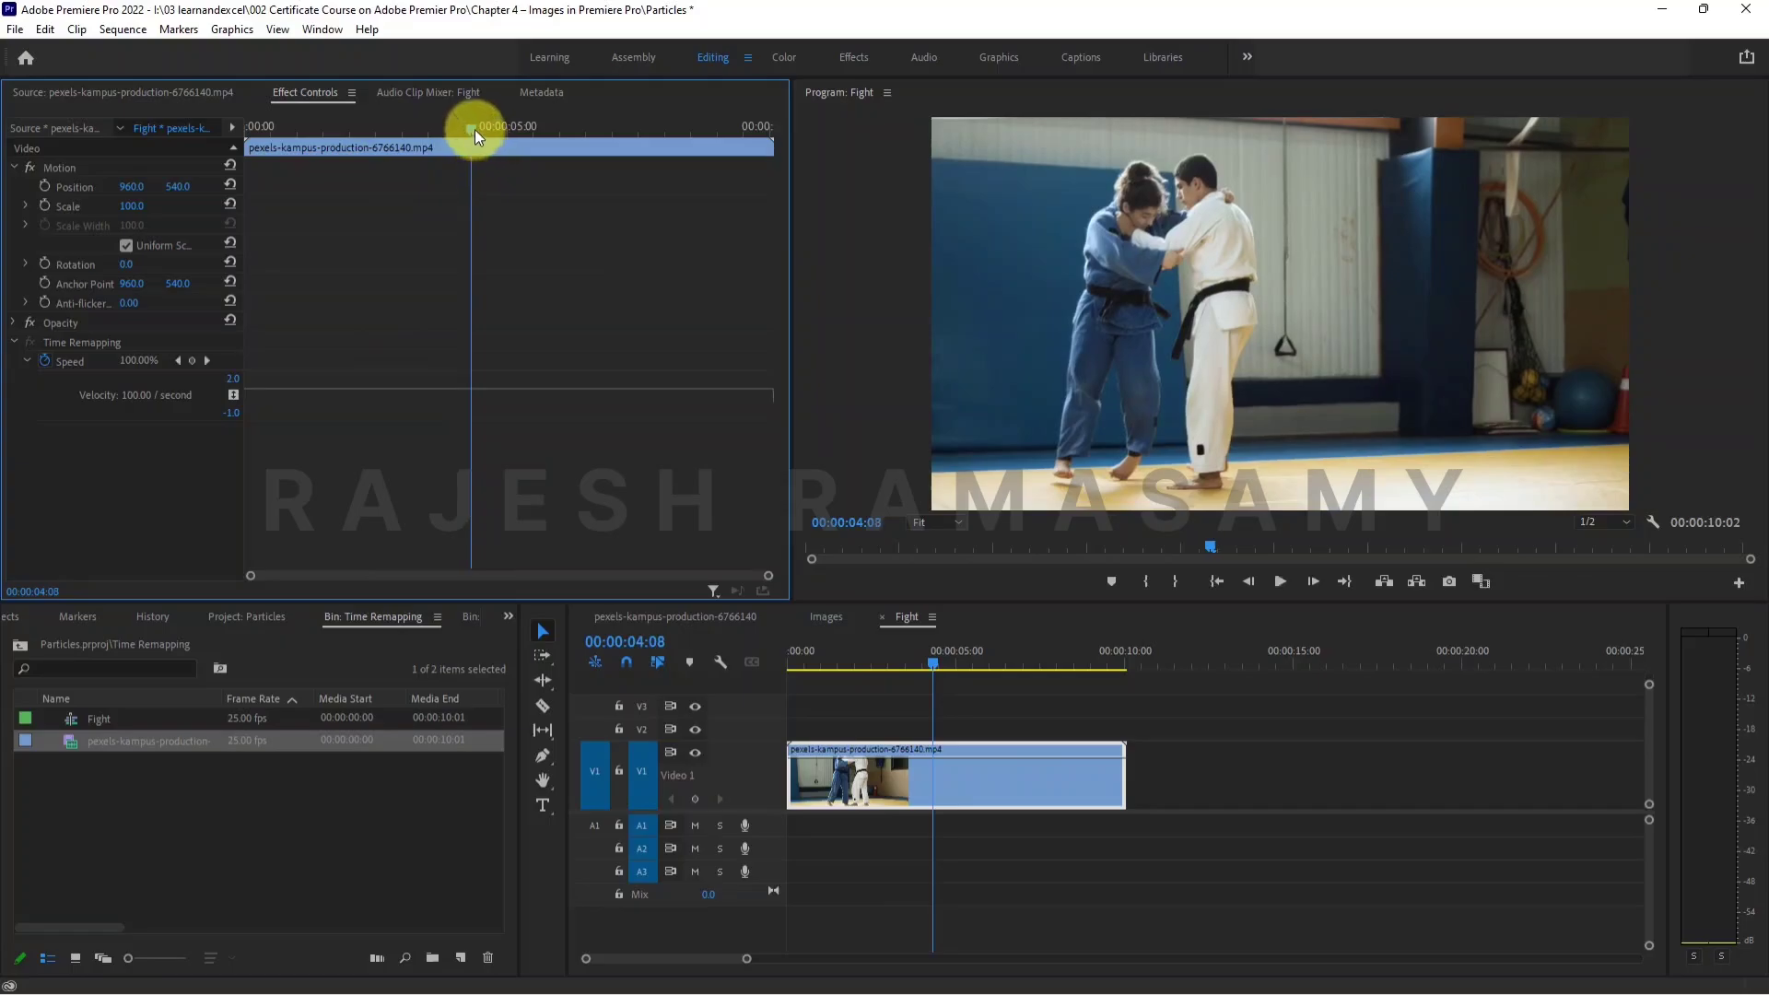
key(space)
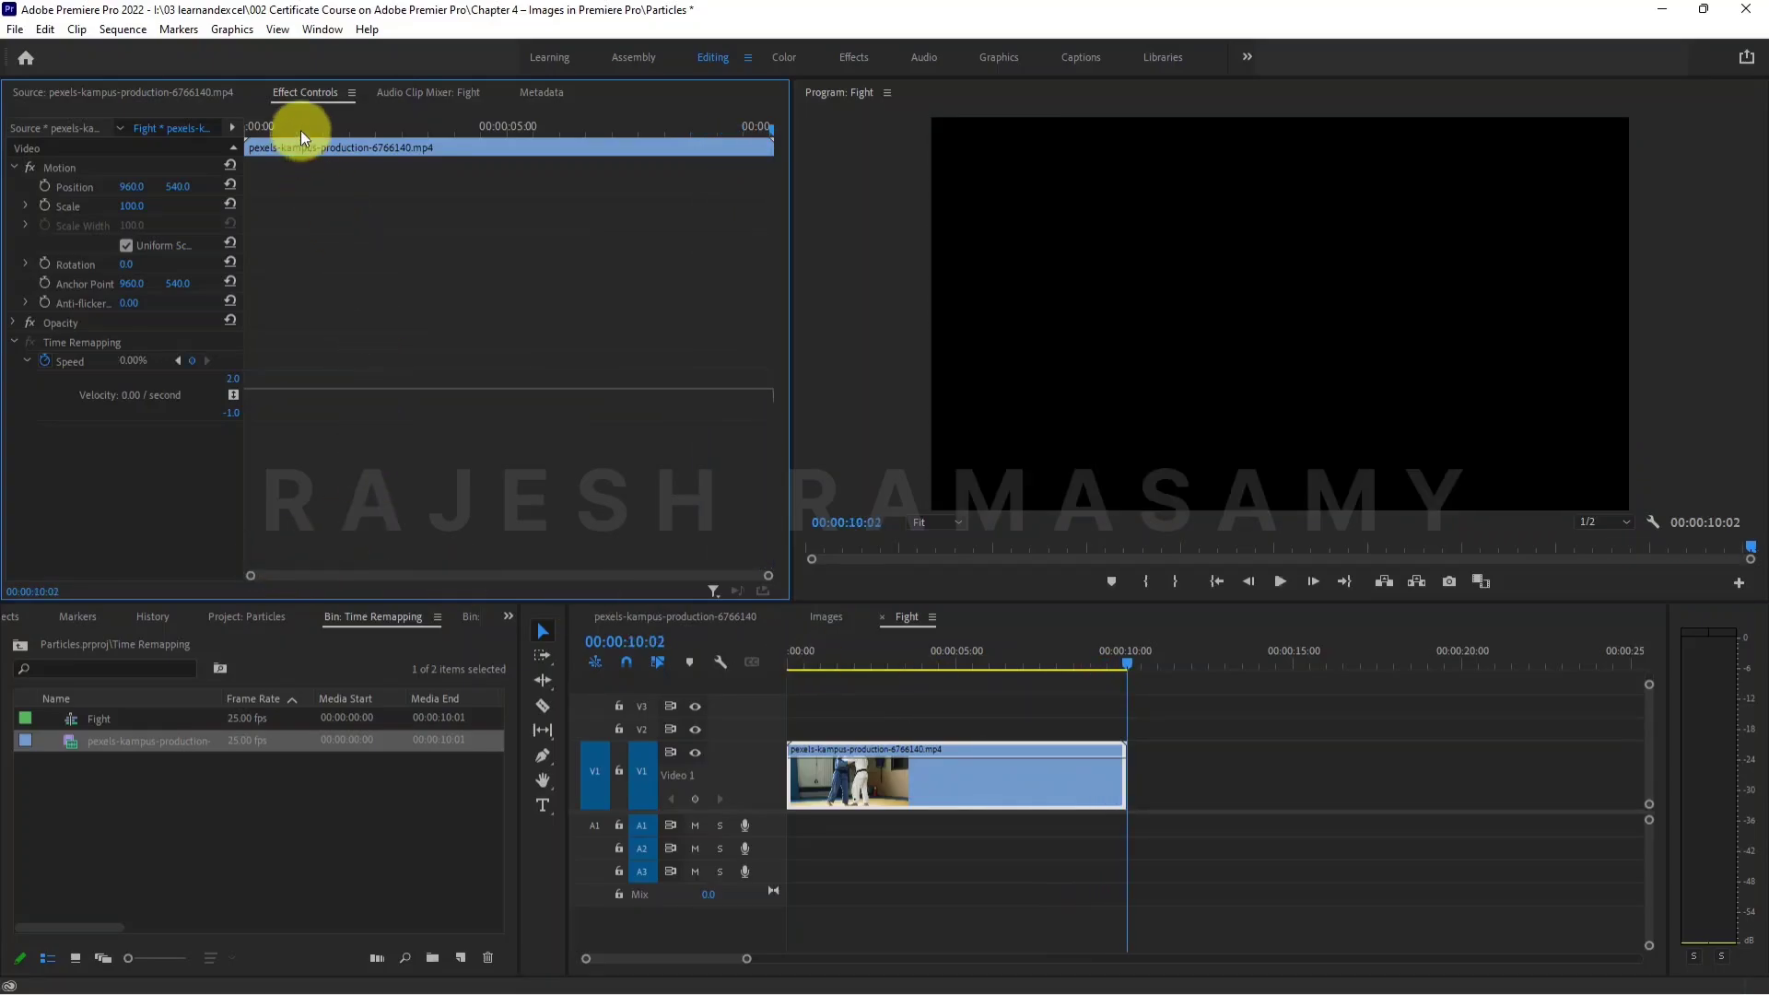
key(space)
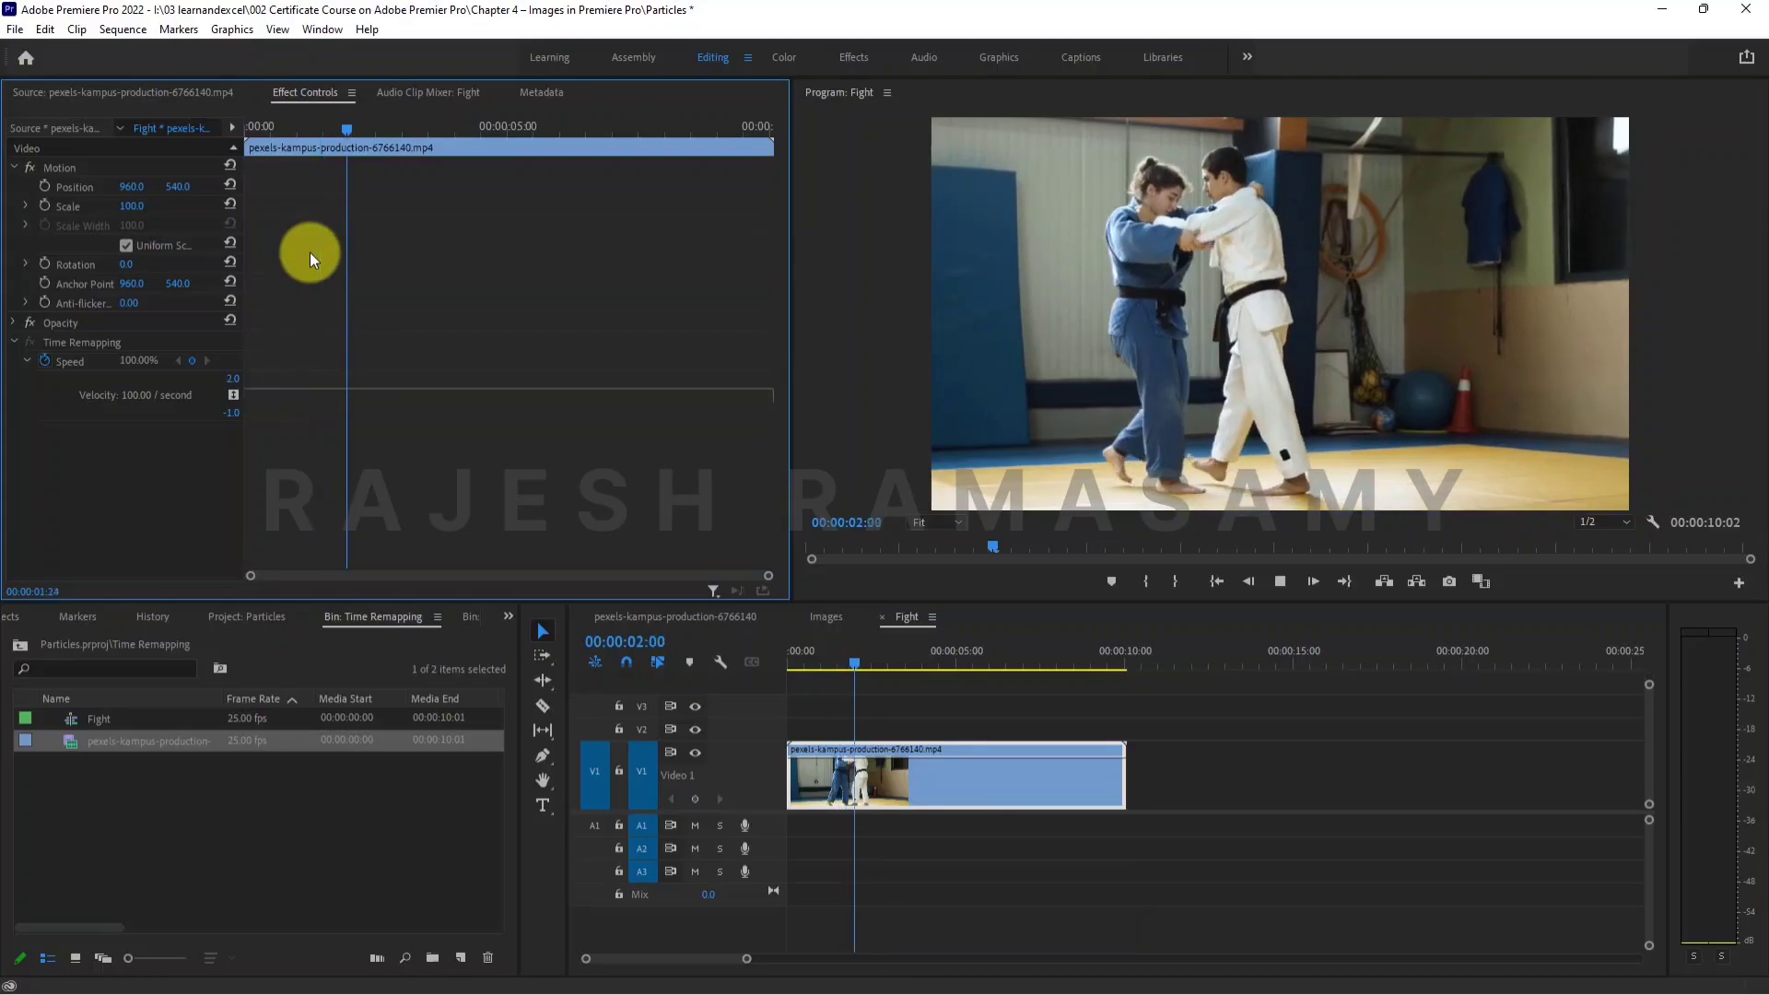
key(space)
drag(354, 132, 361, 274)
drag(307, 265, 340, 279)
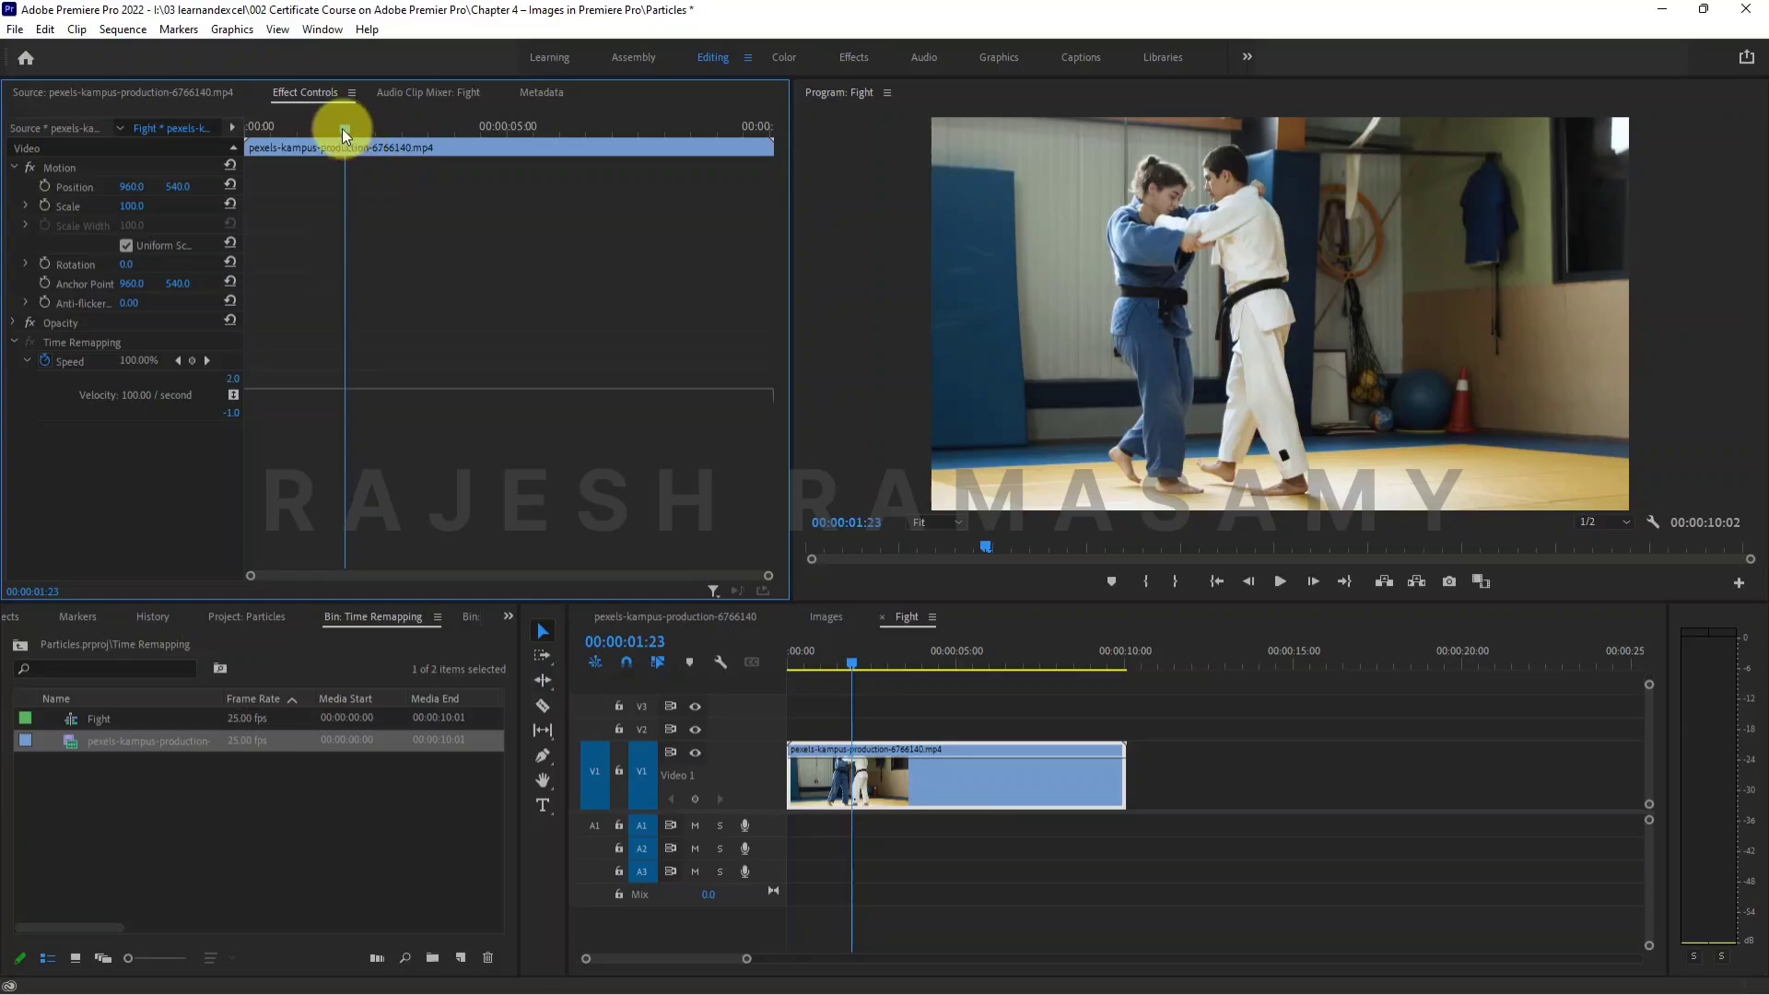
mouse_move(347, 129)
mouse_down()
mouse_move(323, 124)
mouse_move(351, 131)
mouse_up()
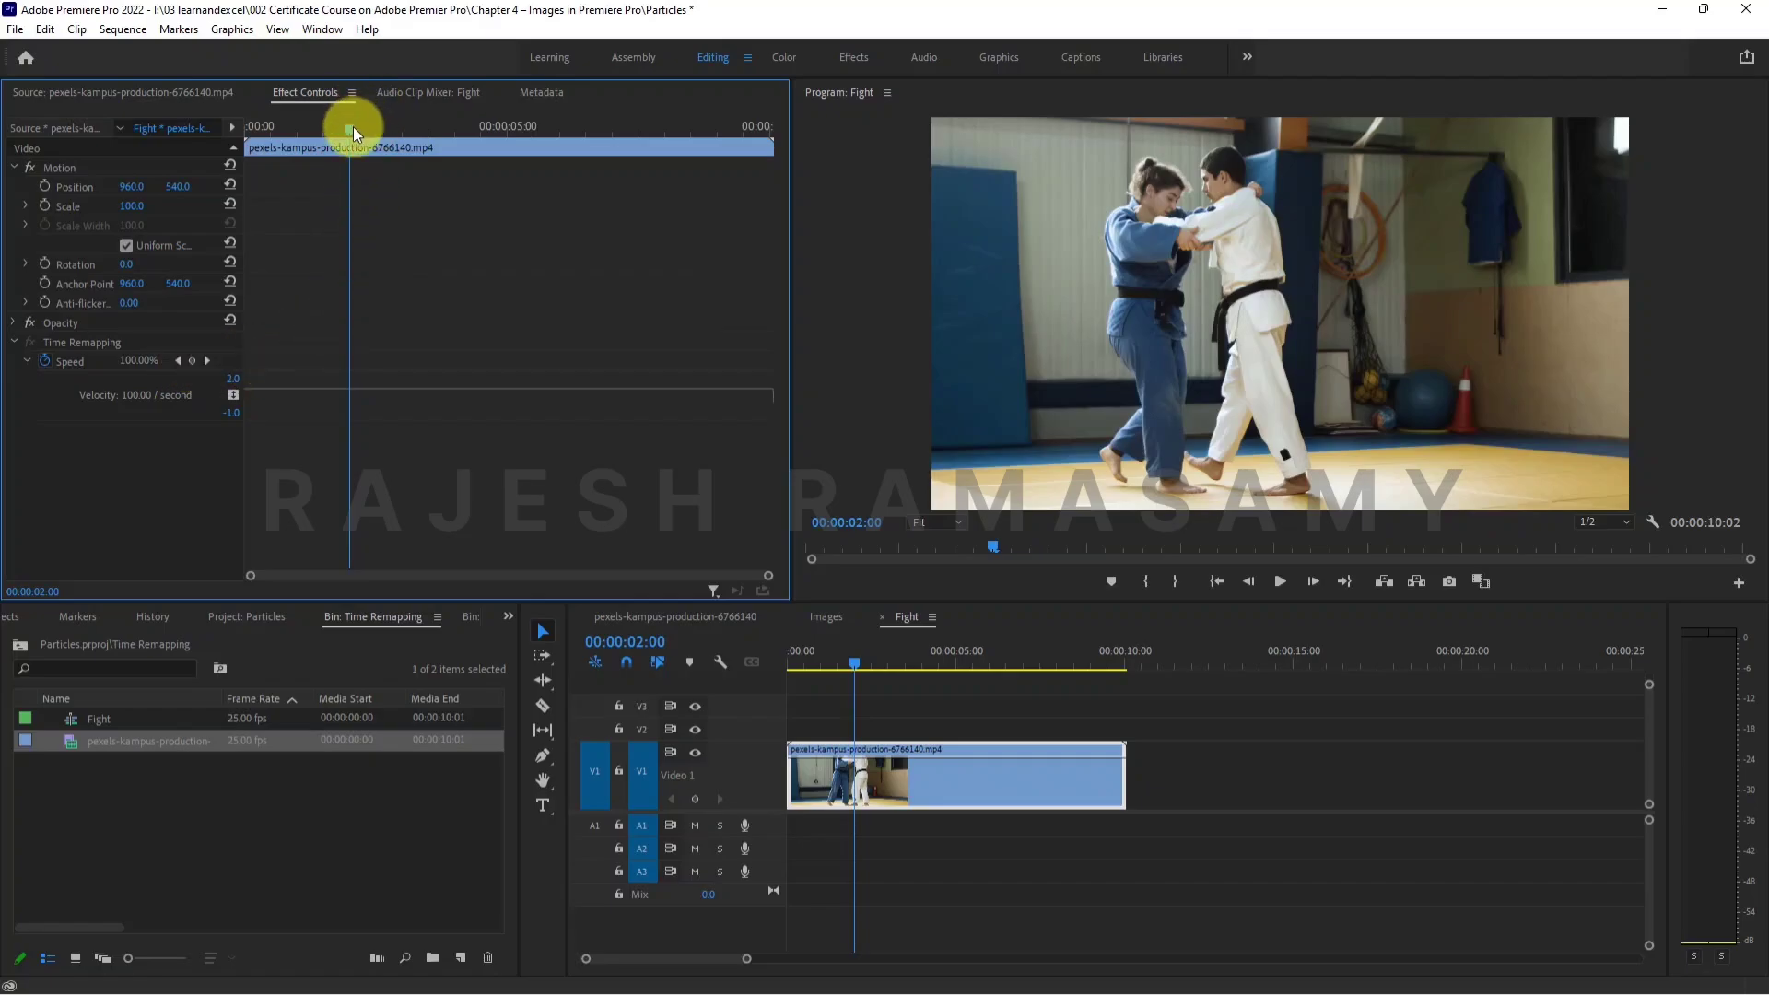
- Add Time Remapping Speed keyframes to the judo clip at 00:00:02:04 and 00:00:03:10
drag(352, 125, 241, 120)
key(space)
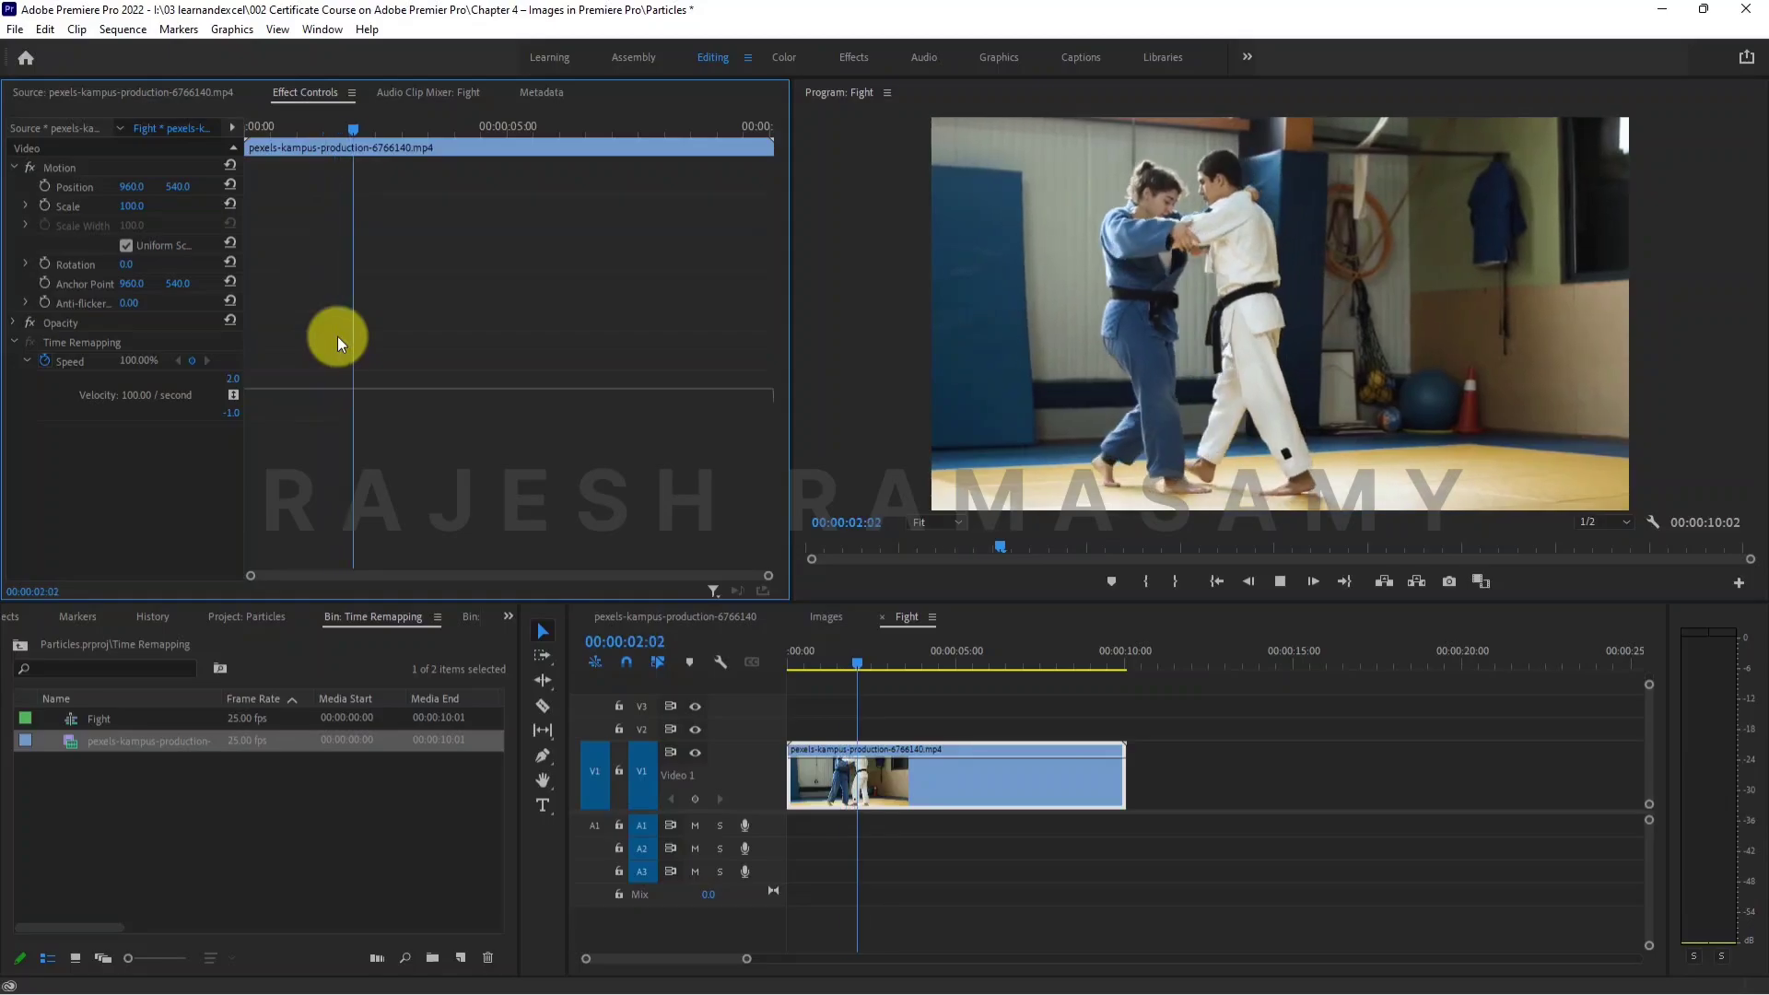
key(space)
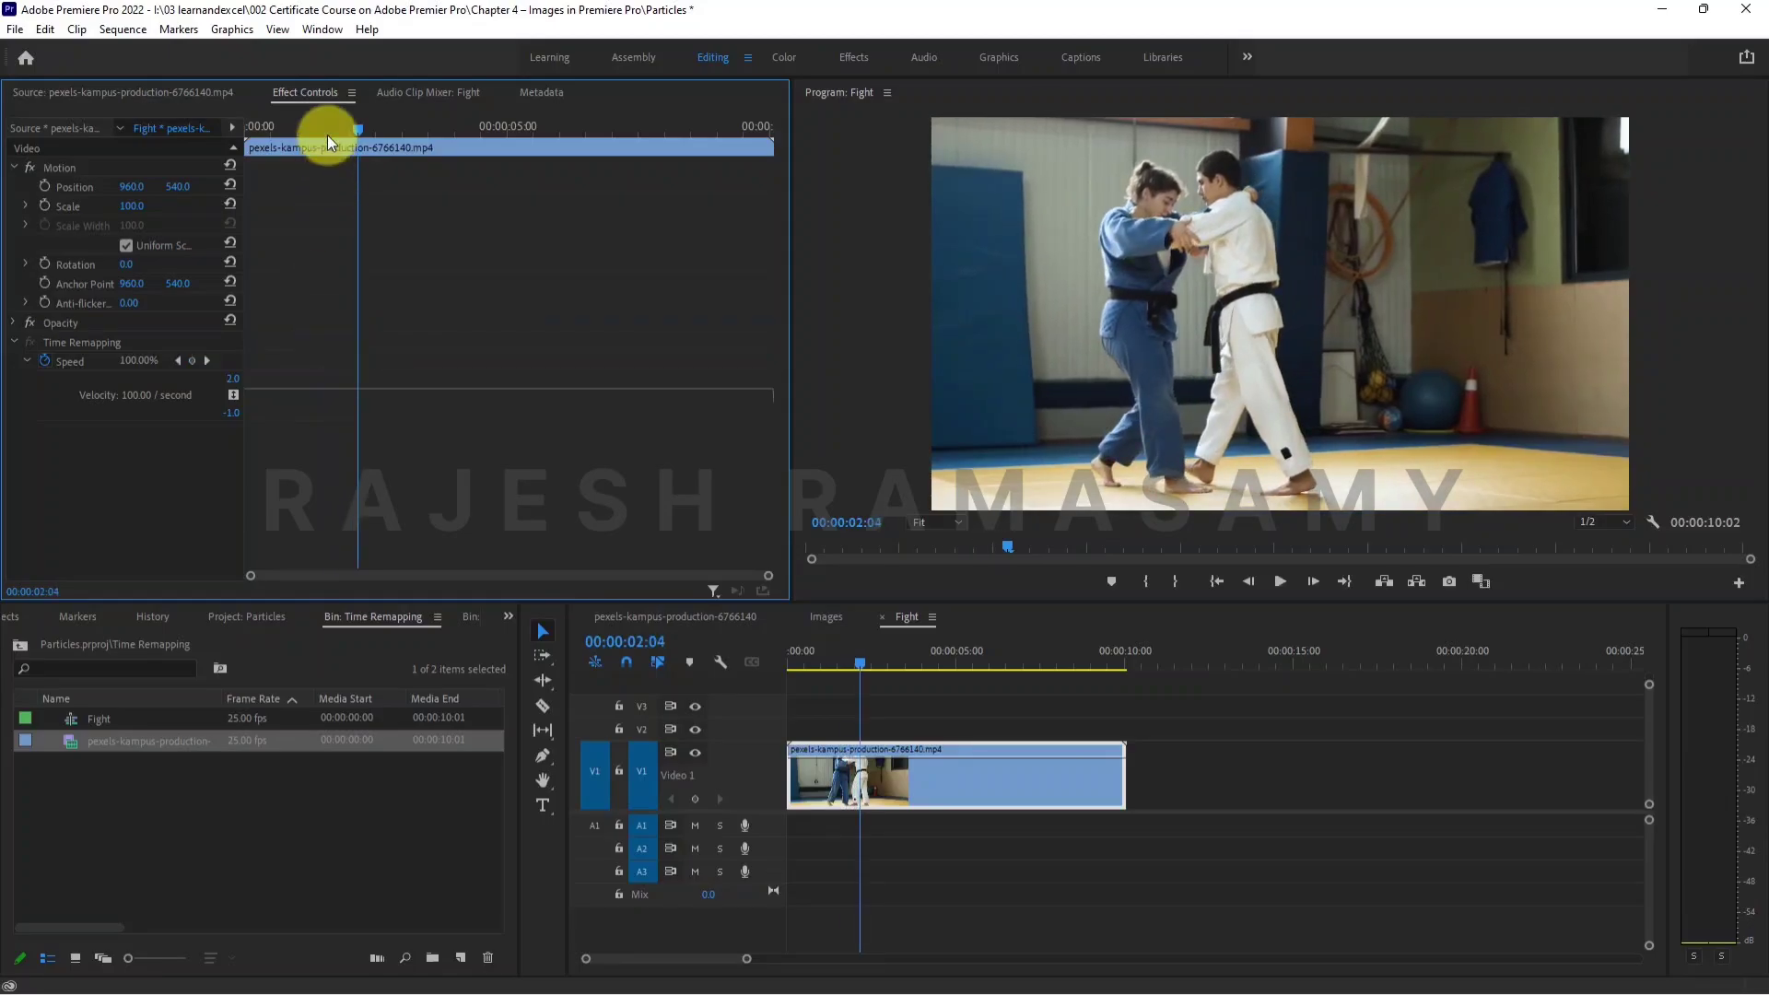
click(194, 361)
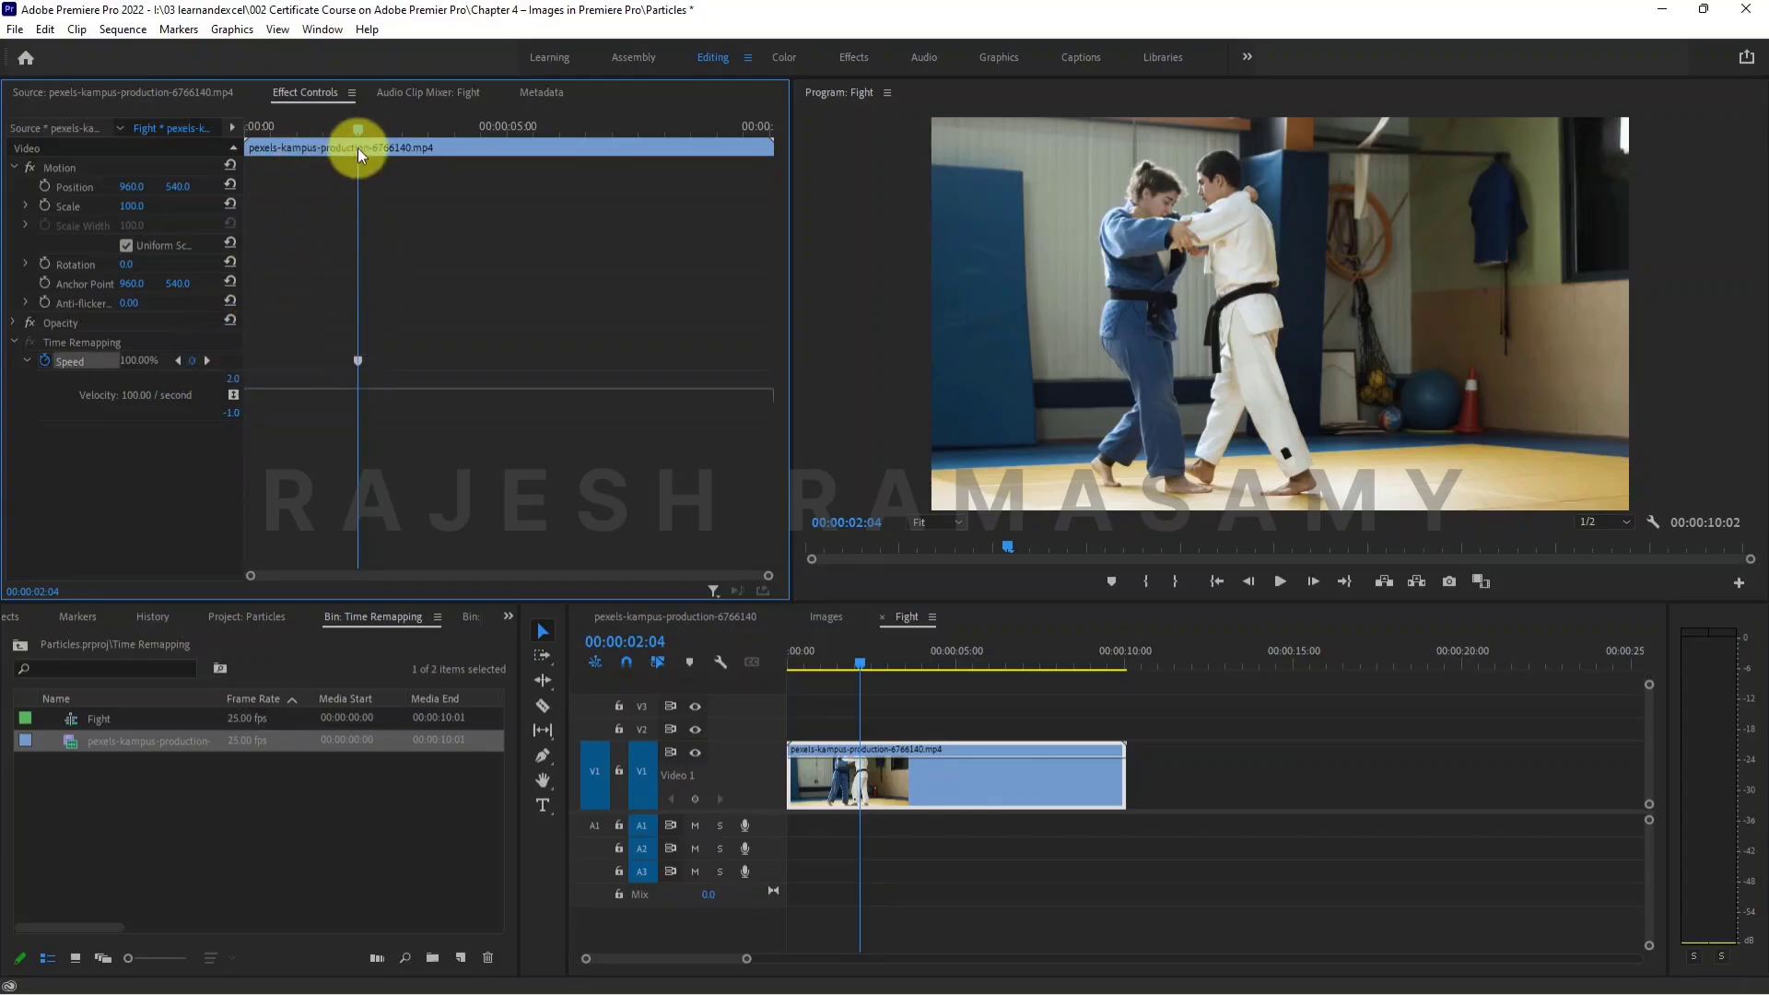
drag(363, 137, 422, 129)
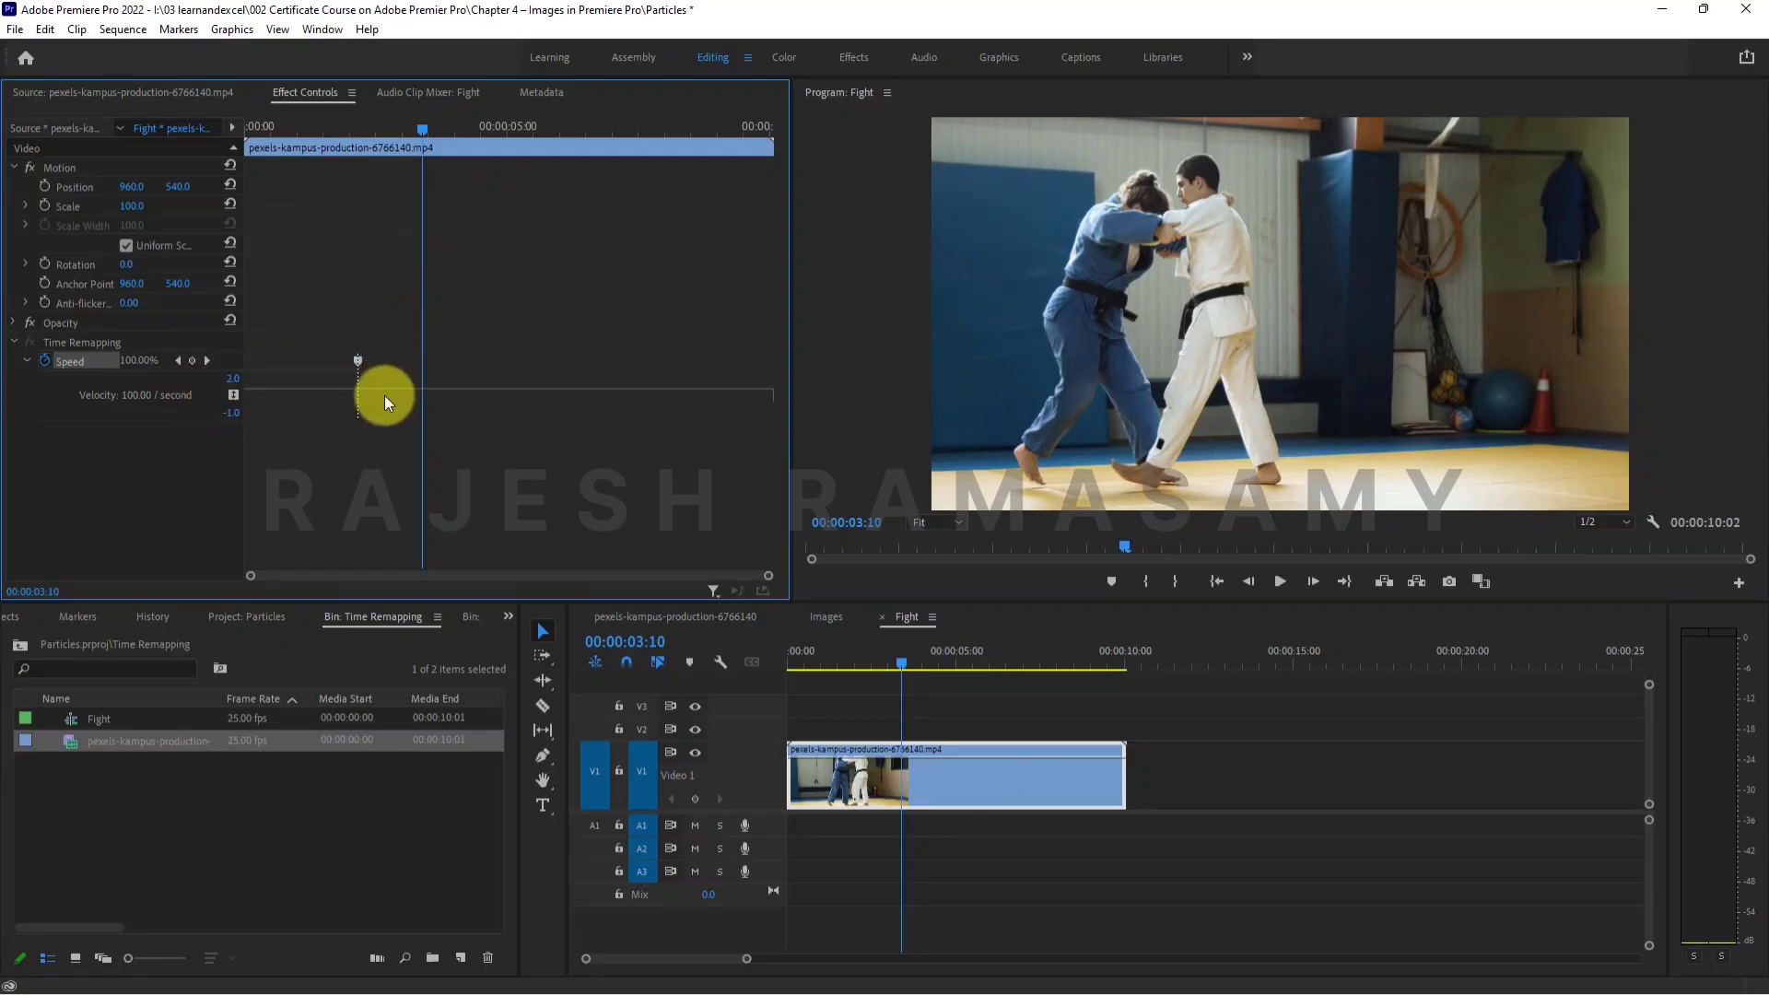
click(191, 362)
- Cut the first Speed keyframe after shifting it earlier, and add a replacement Speed keyframe at 00:00:01:03
click(358, 363)
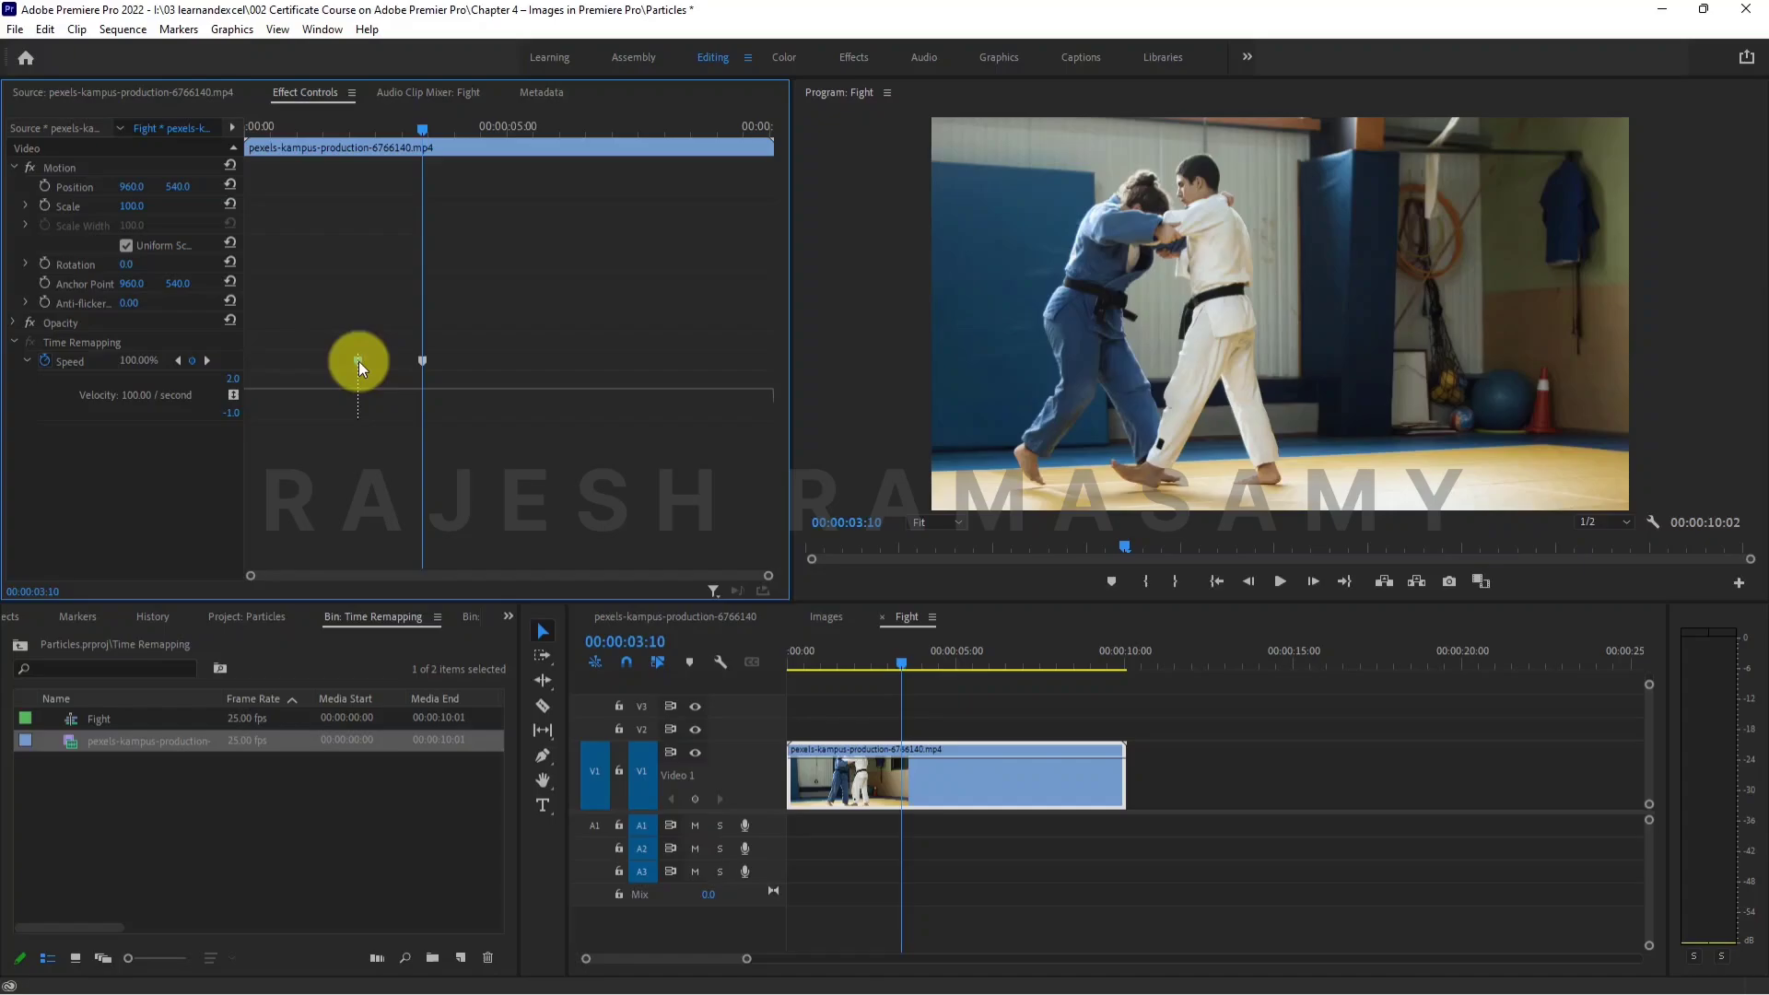
mouse_move(357, 362)
mouse_down()
mouse_move(281, 356)
mouse_move(324, 360)
mouse_up()
drag(330, 364, 325, 361)
right_click(321, 362)
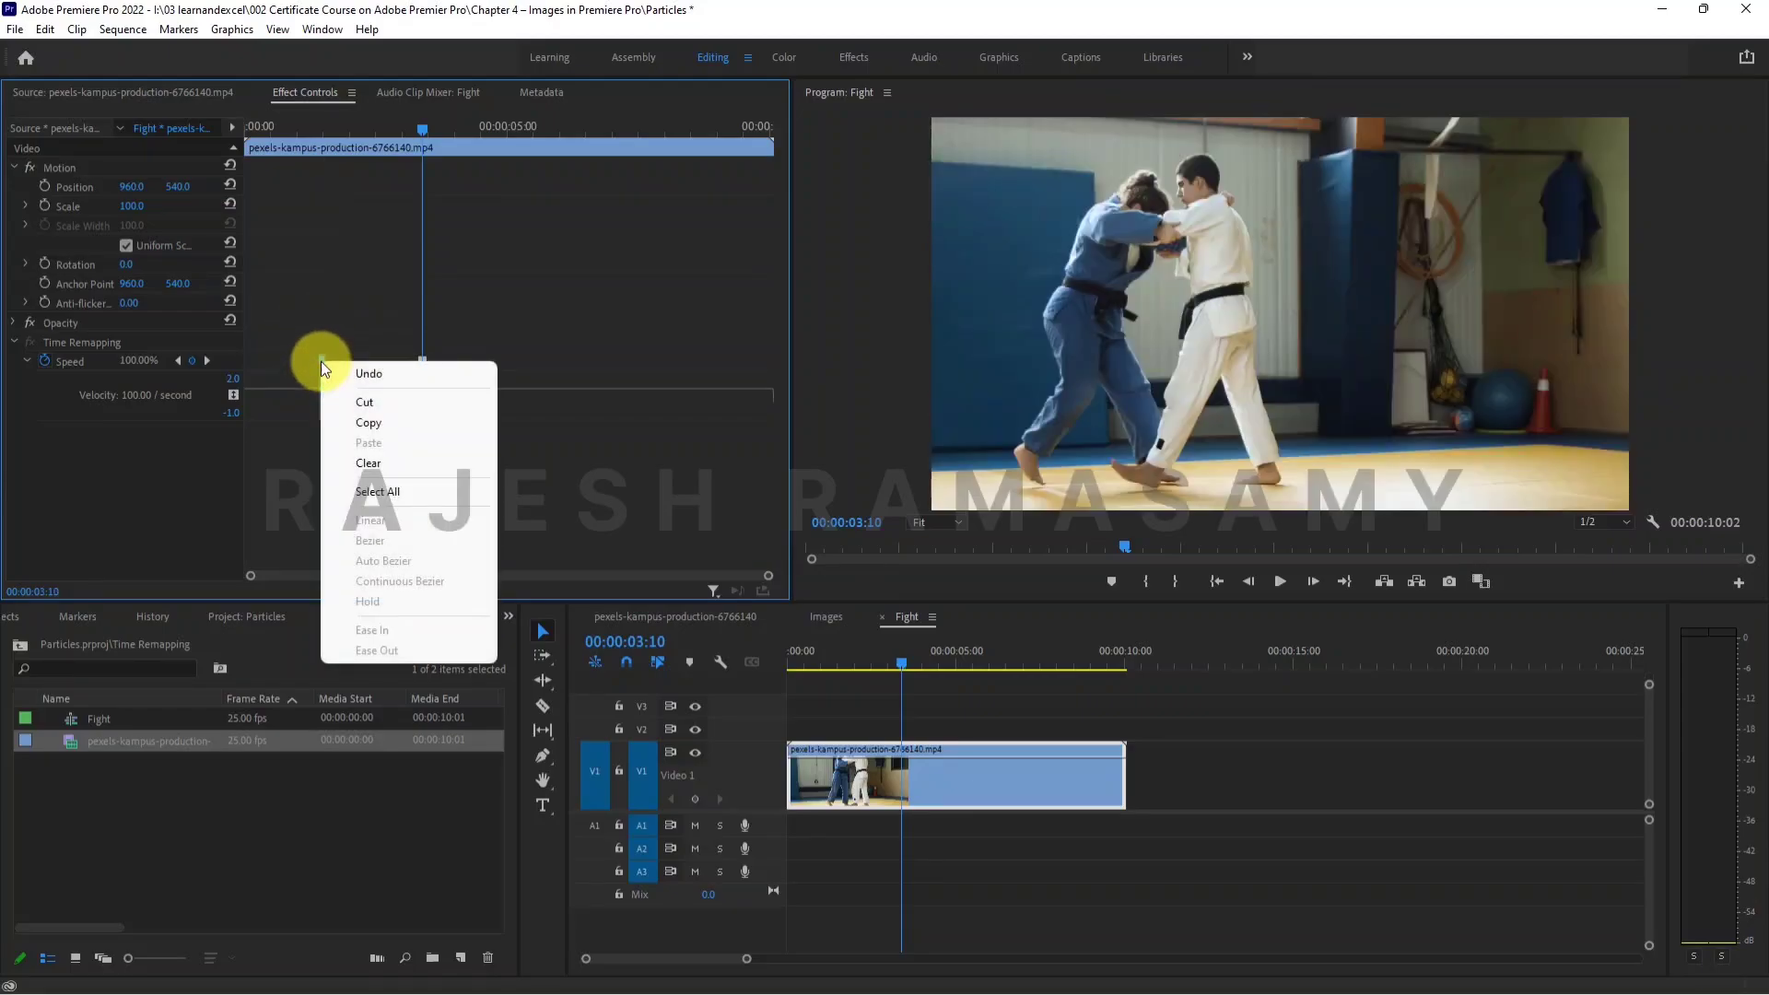
click(380, 401)
drag(337, 131, 304, 120)
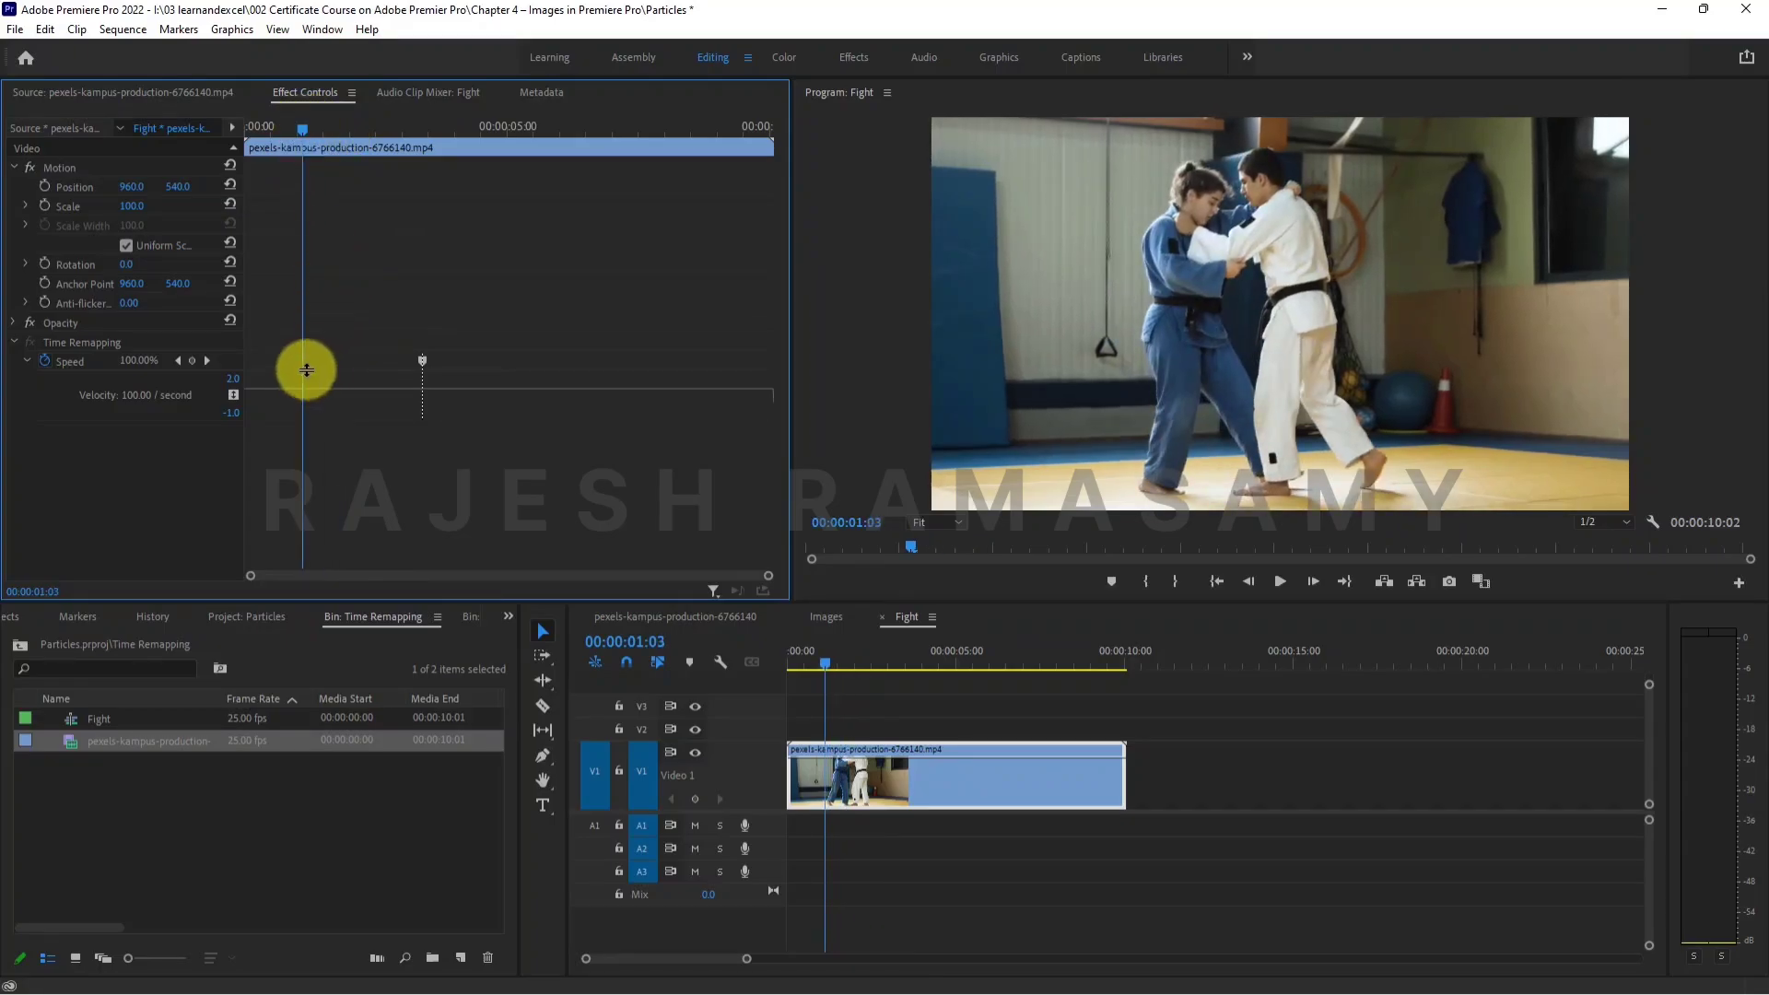
click(194, 360)
- Play up to the first Speed keyframe and raise the clip's speed between the two keyframes to 239%
drag(308, 138, 264, 126)
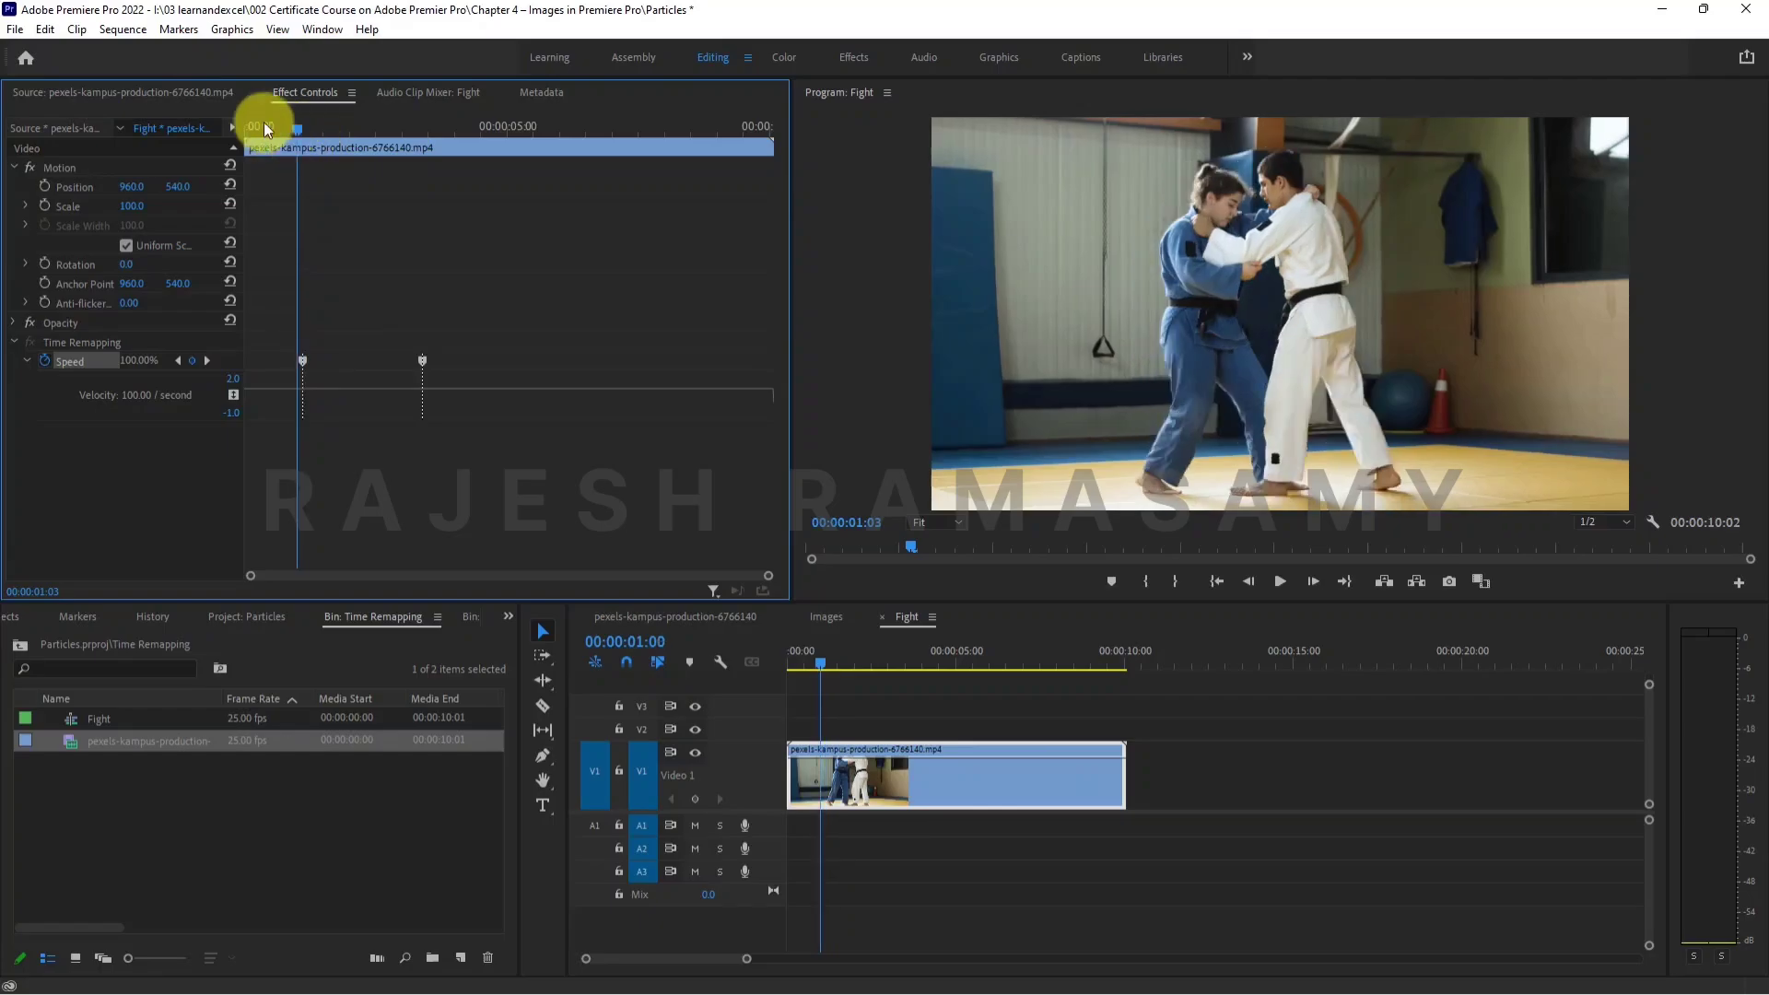
key(space)
key(space)
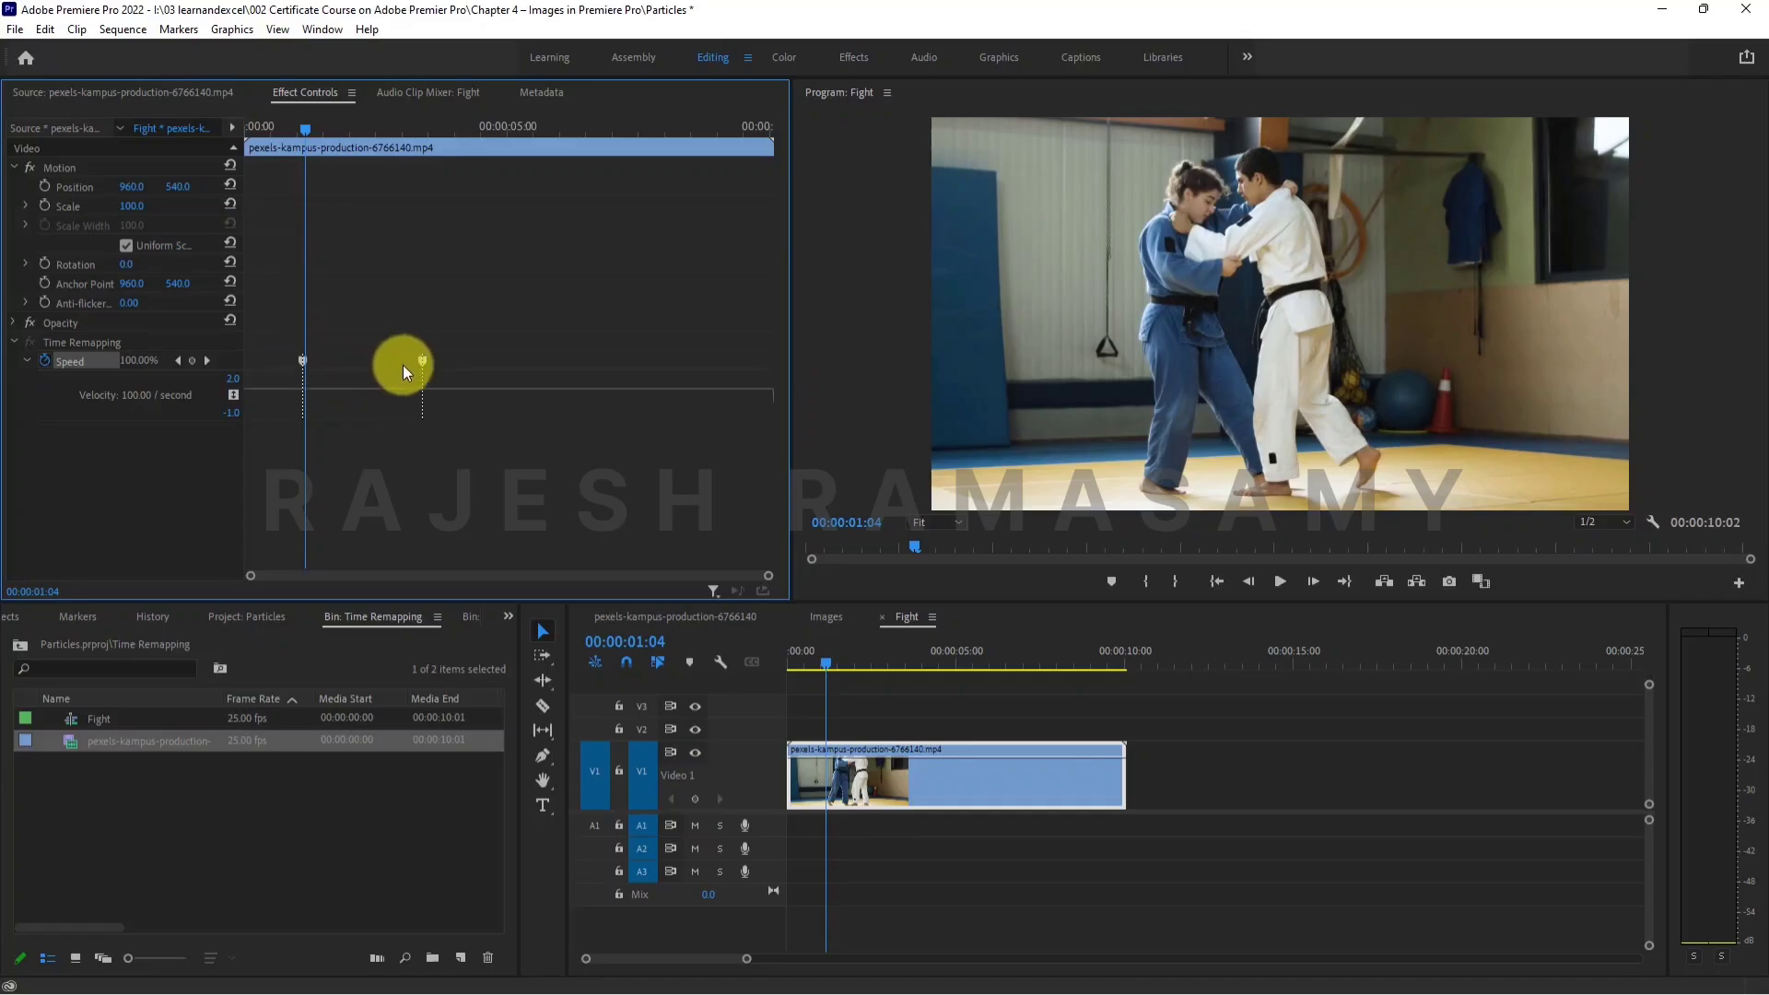
click(332, 389)
drag(332, 387, 381, 262)
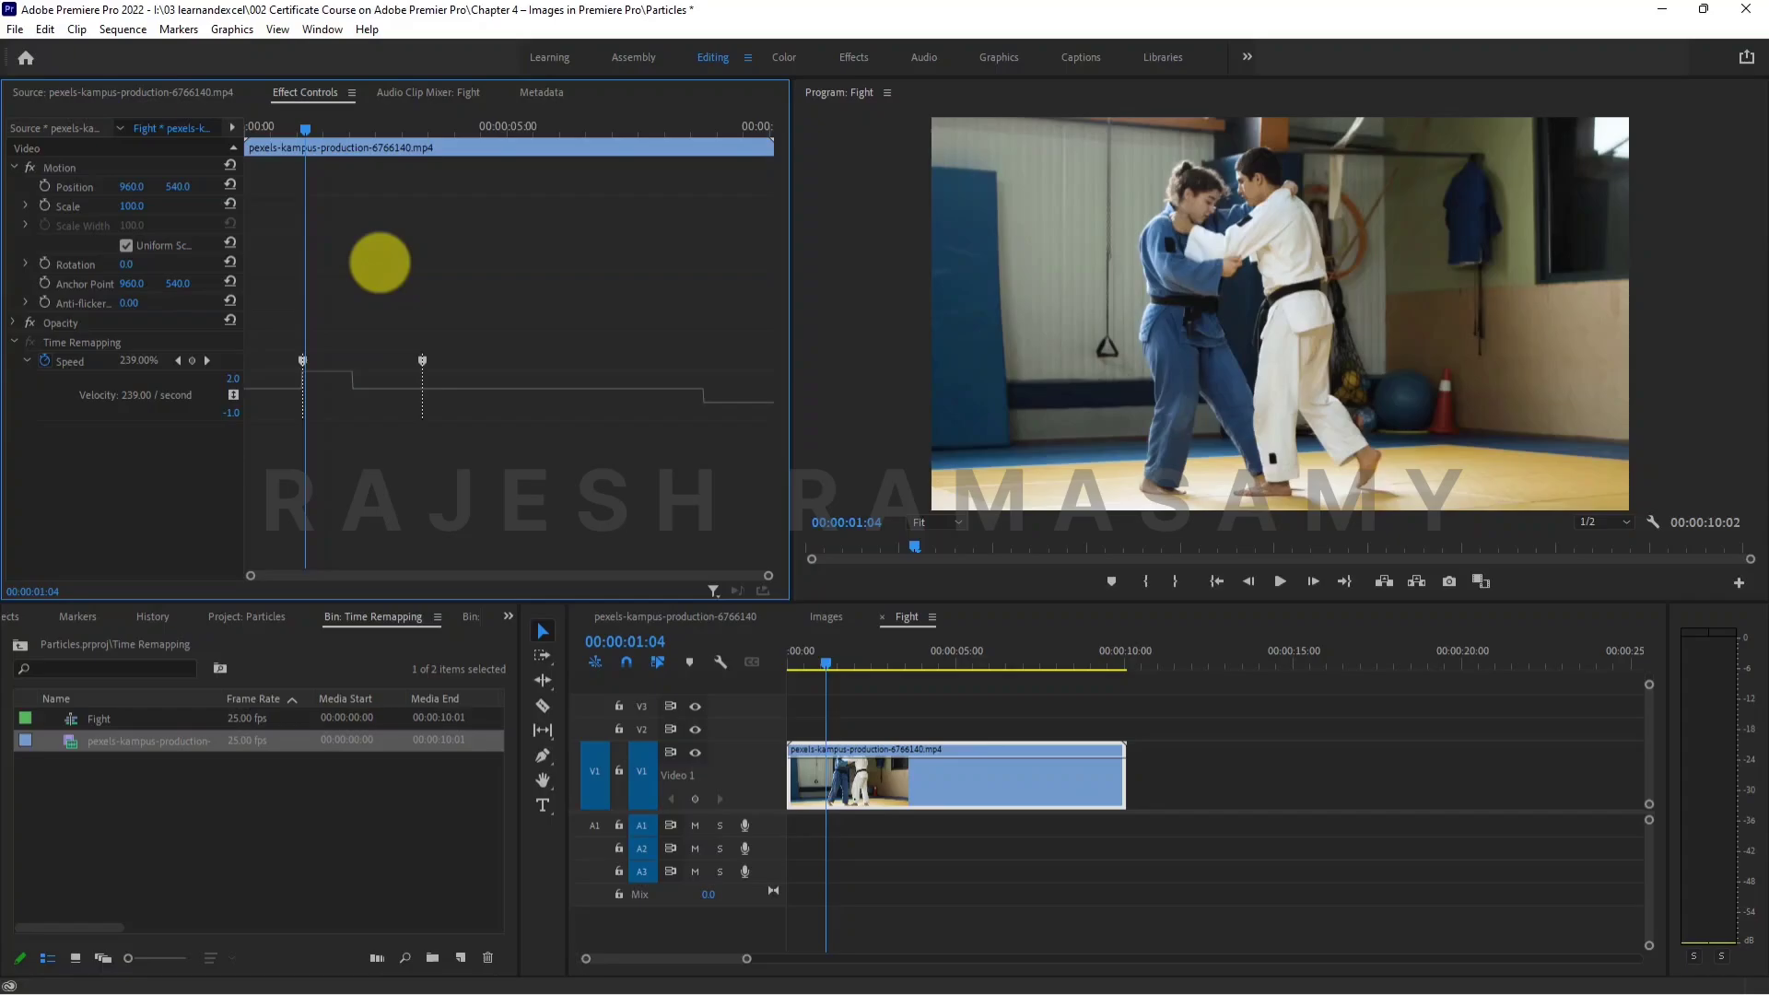
drag(379, 263, 380, 263)
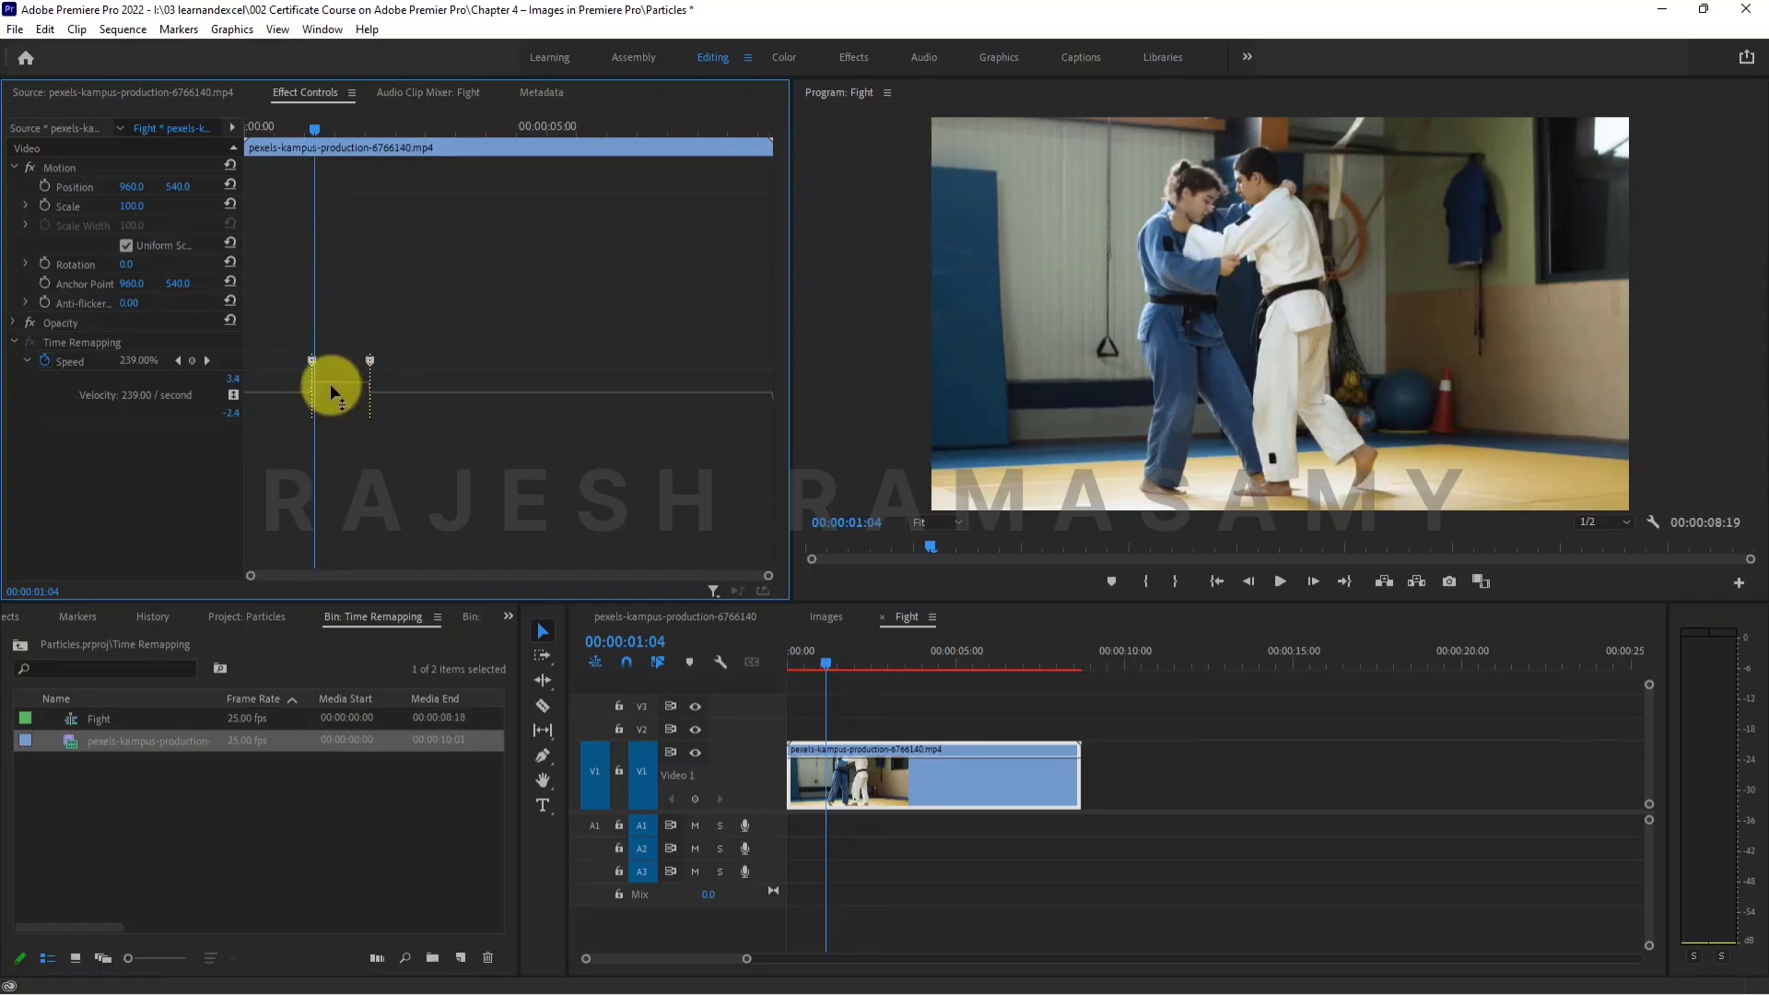
- Replay the Fight sequence from near its beginning several times to check the sped-up section between the two keyframes
drag(268, 126, 204, 122)
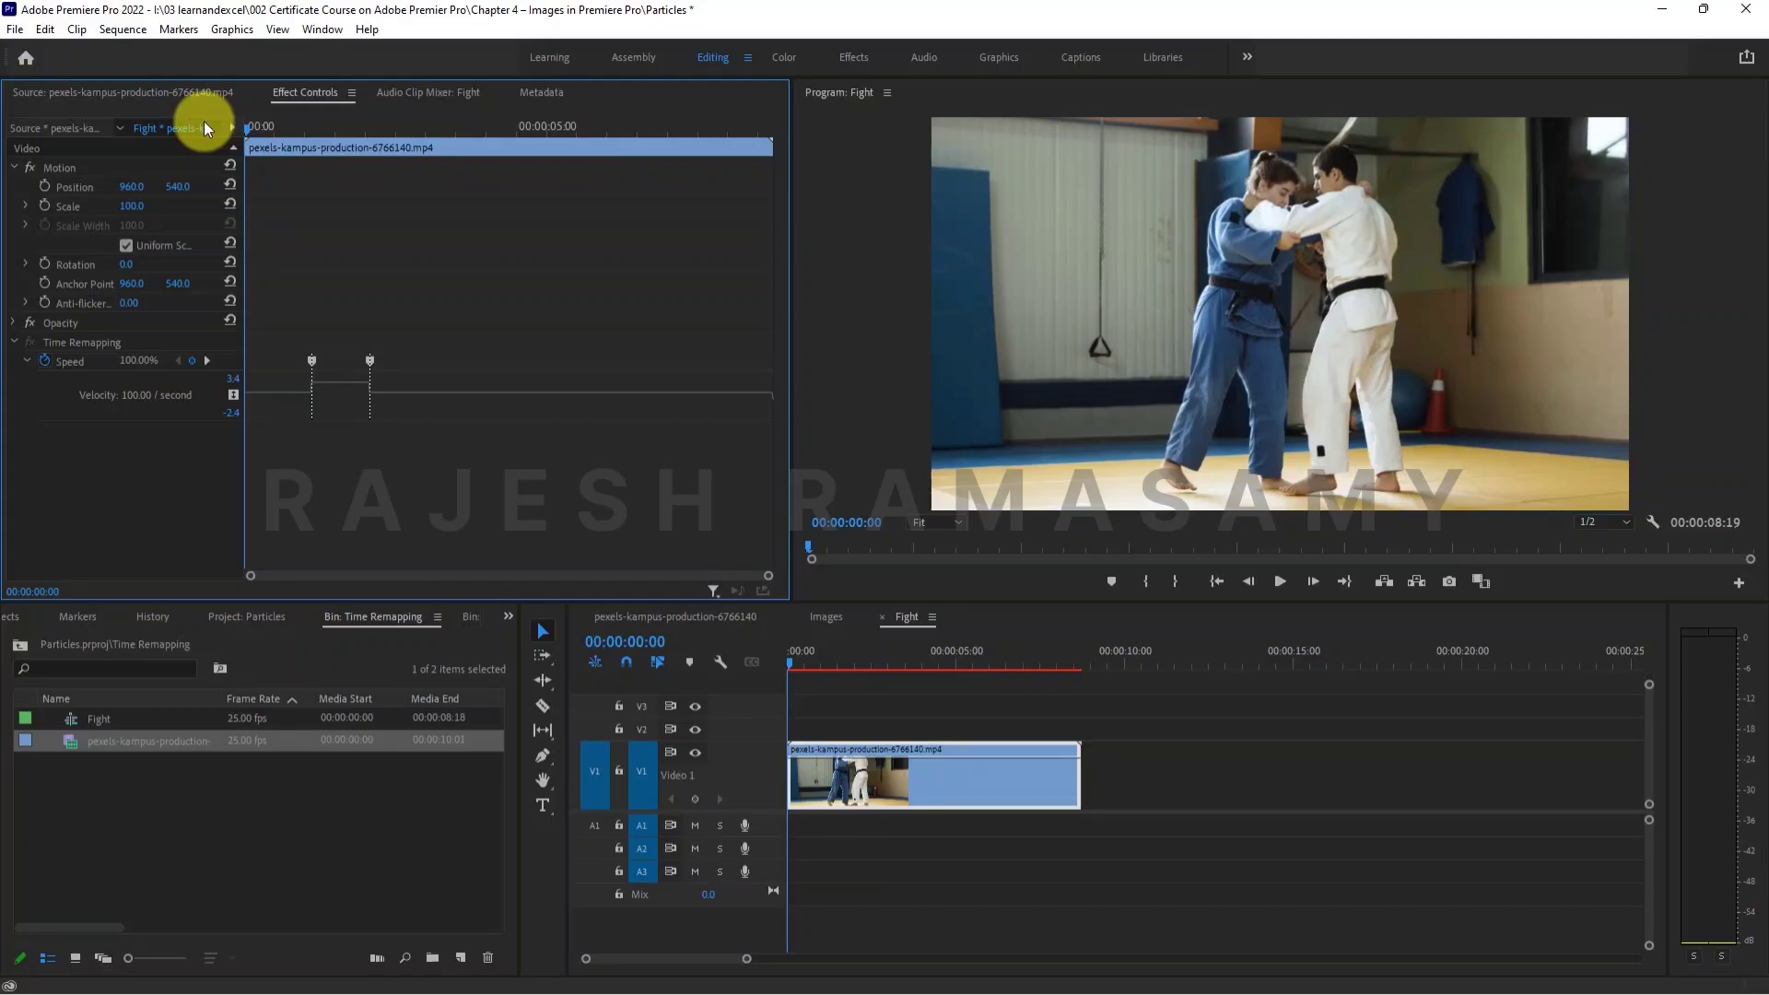
key(space)
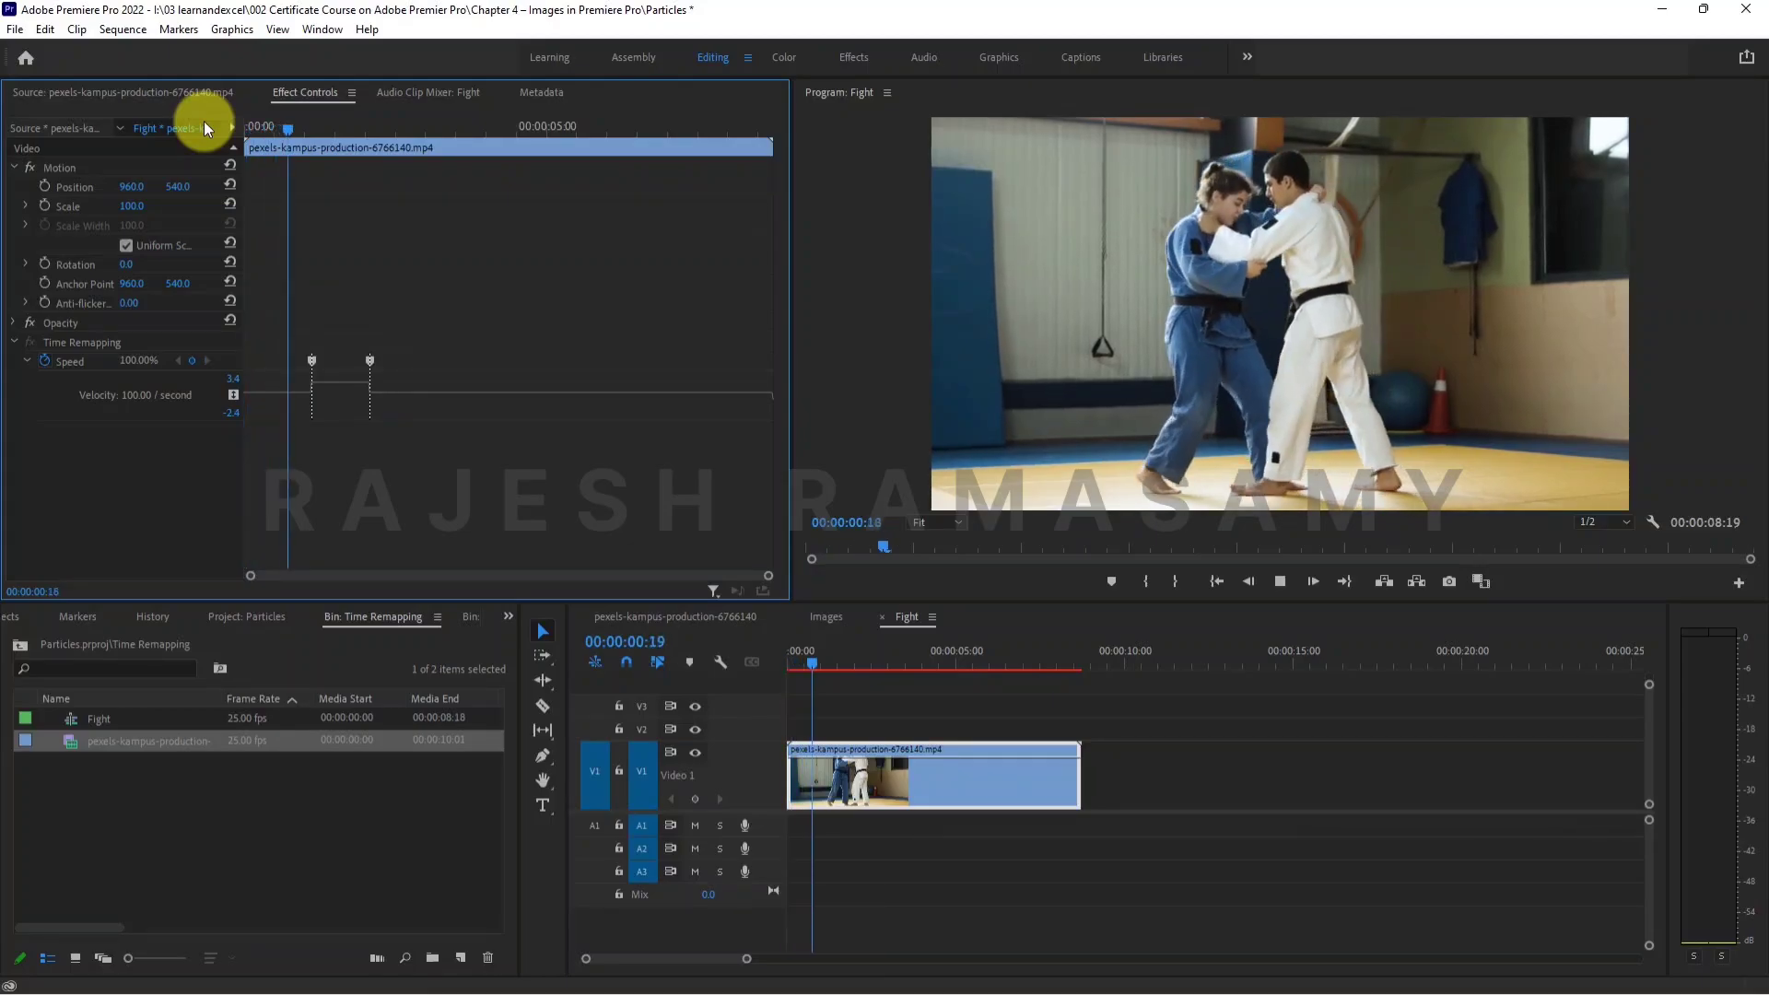
key(space)
key(space)
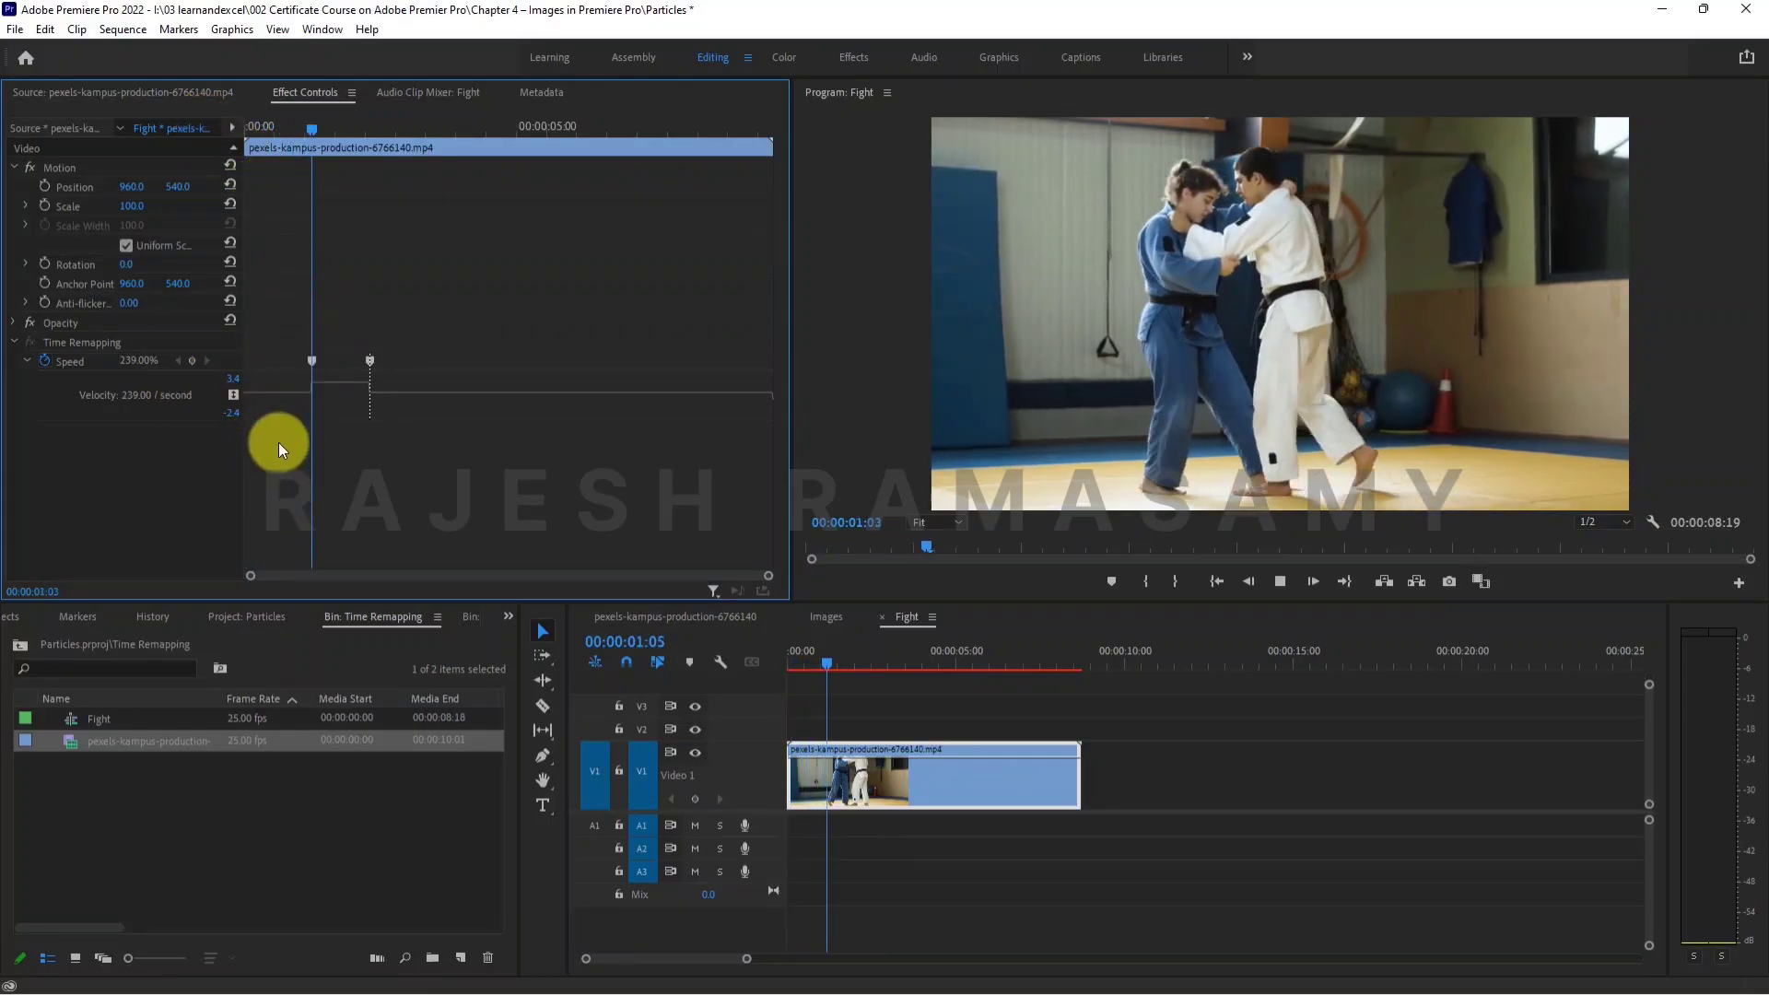
key(space)
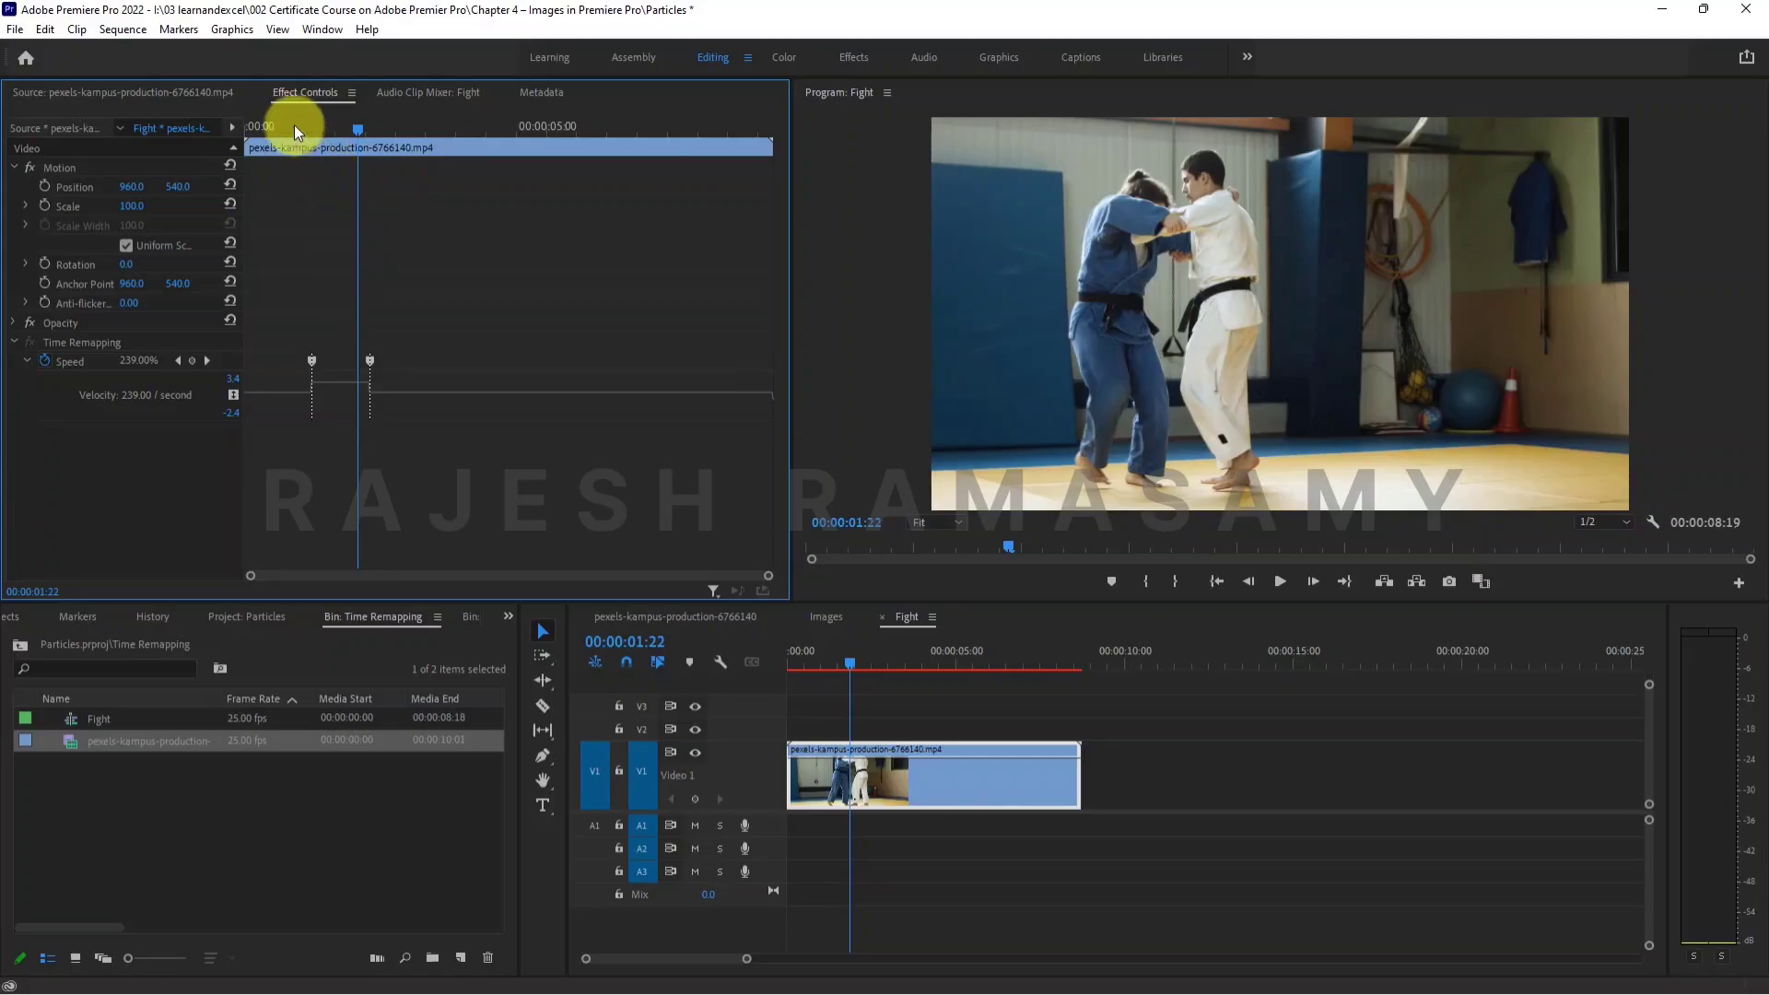
key(Home)
key(space)
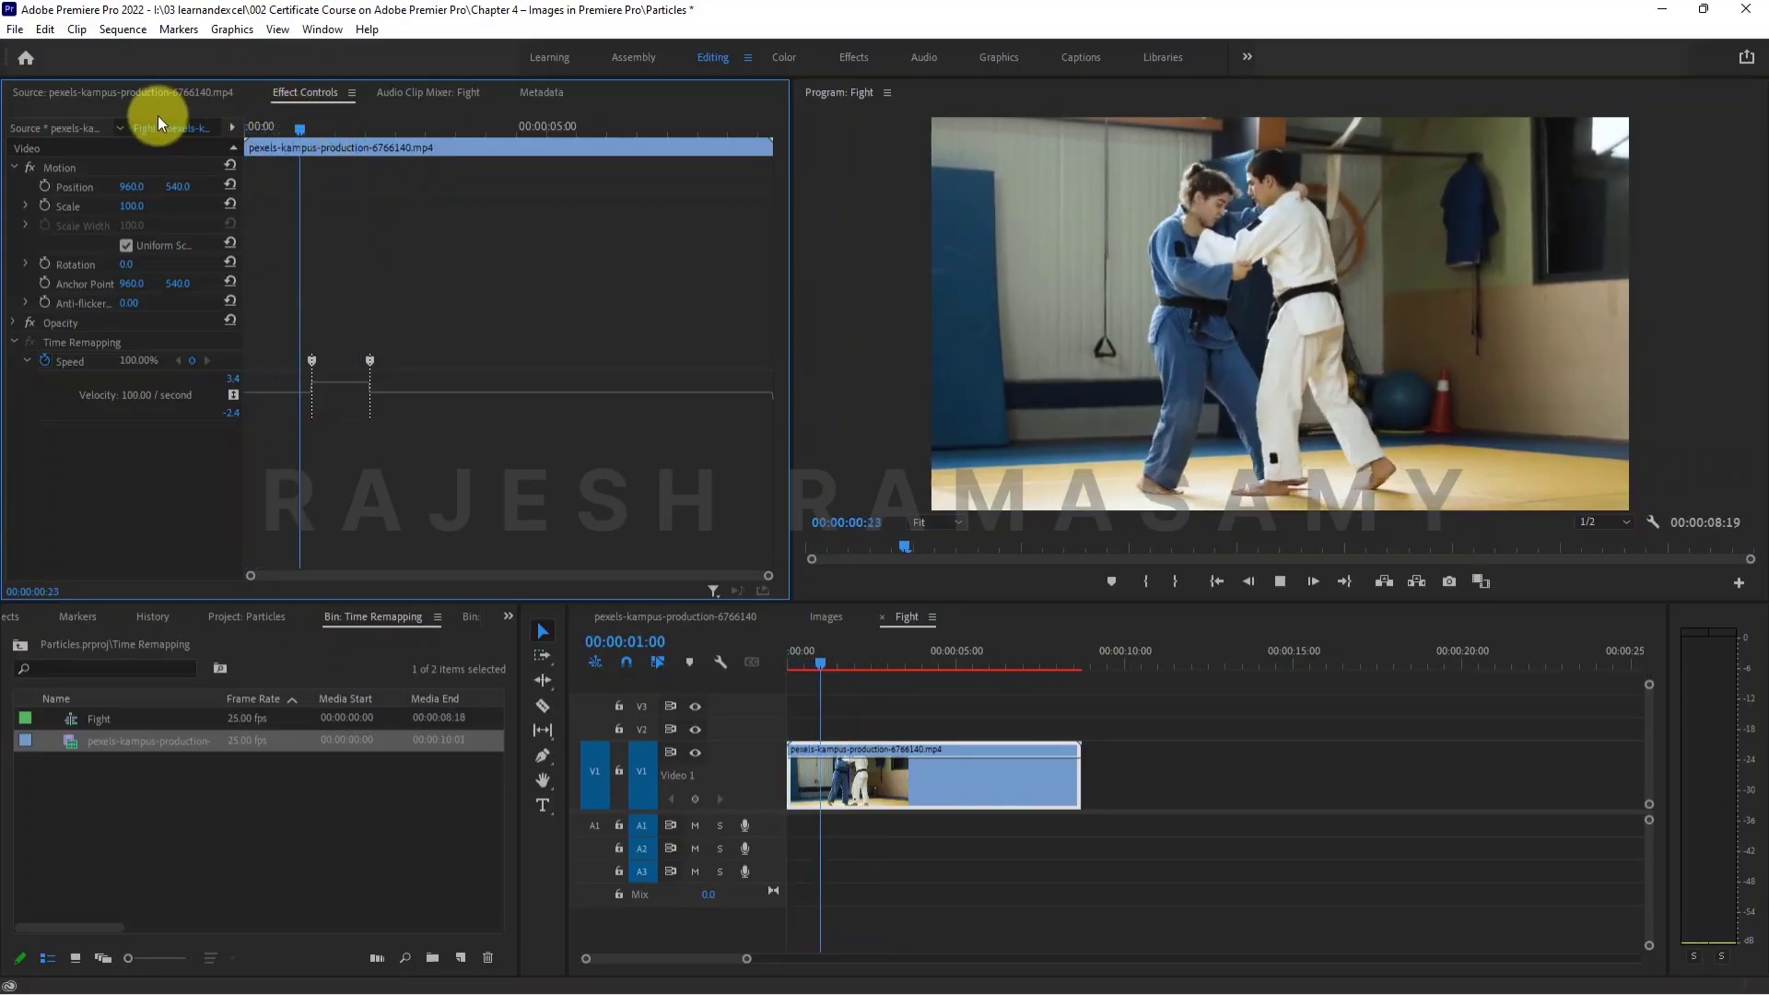
key(space)
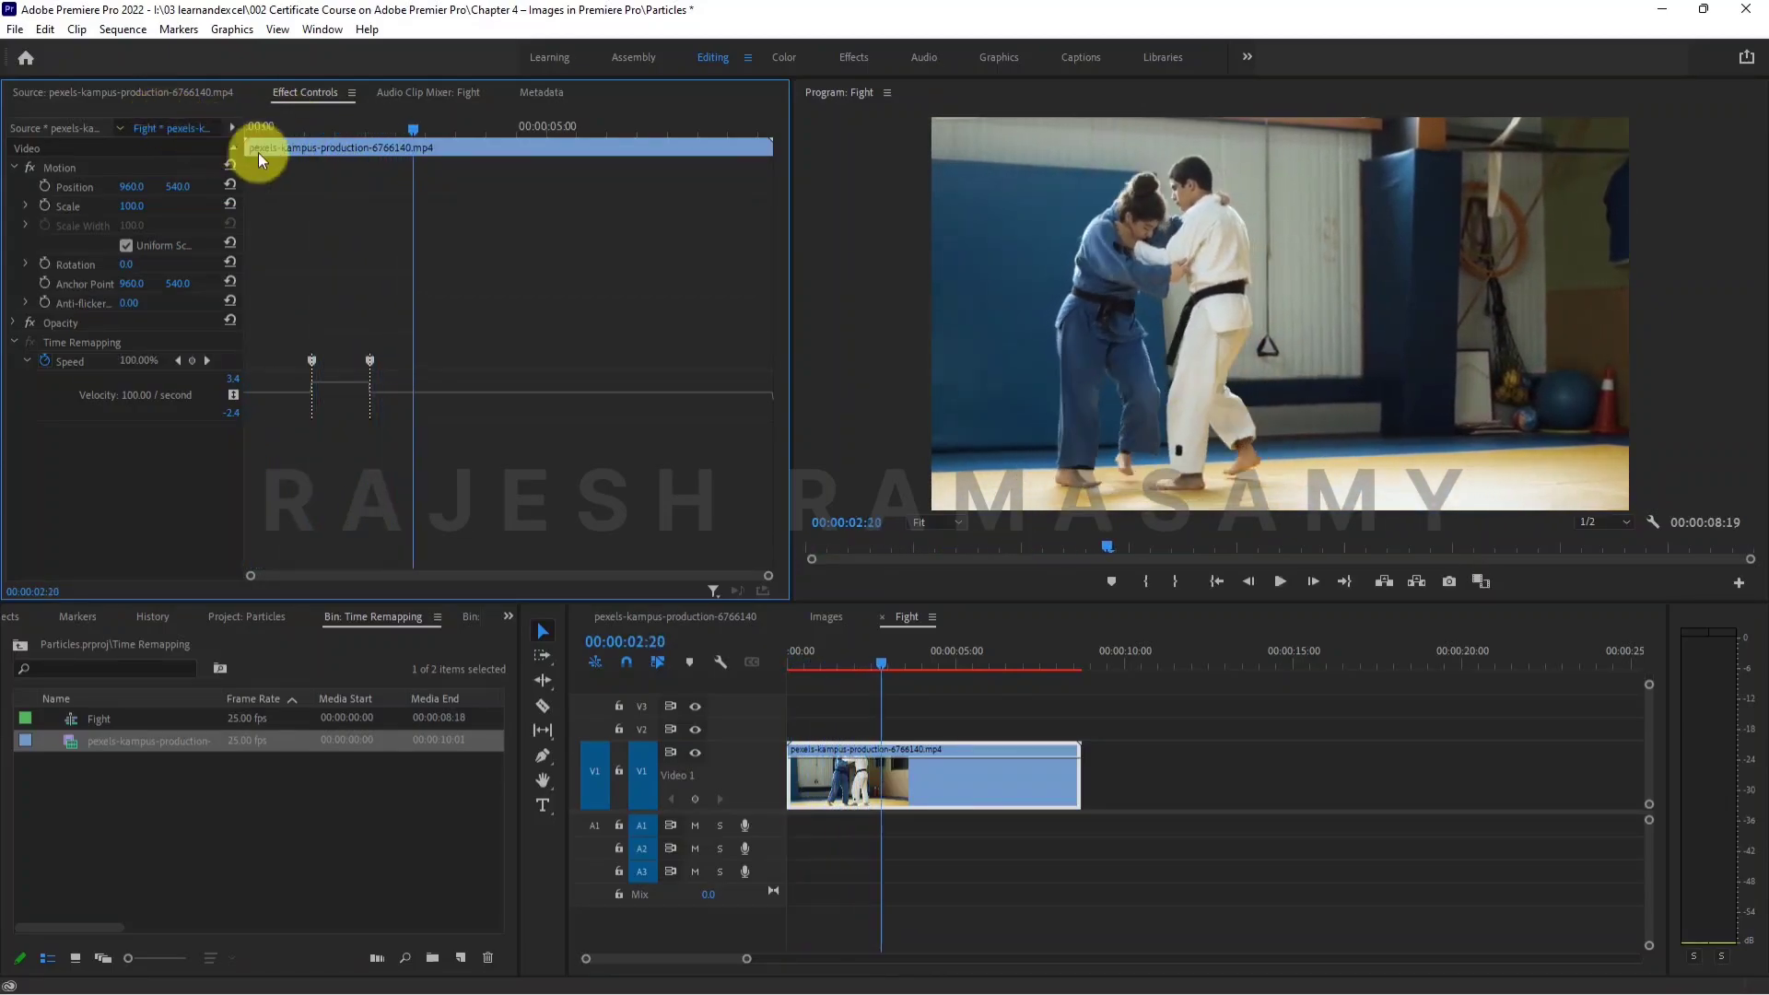
click(293, 126)
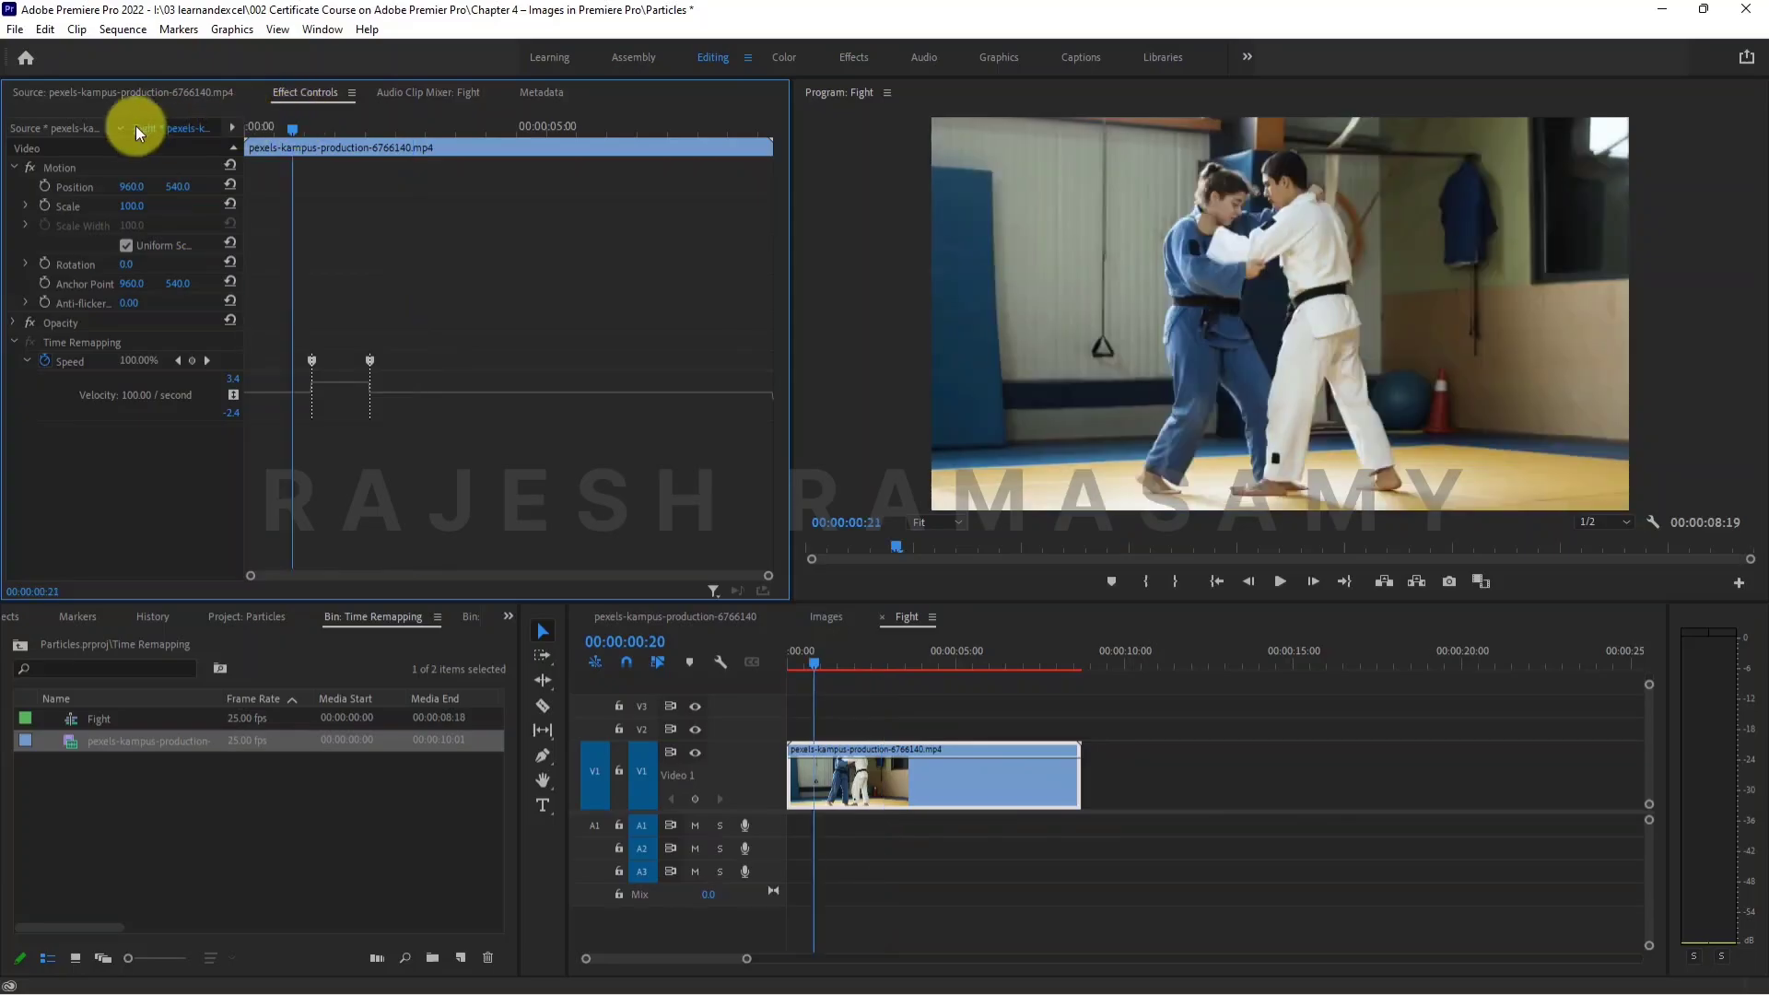
key(space)
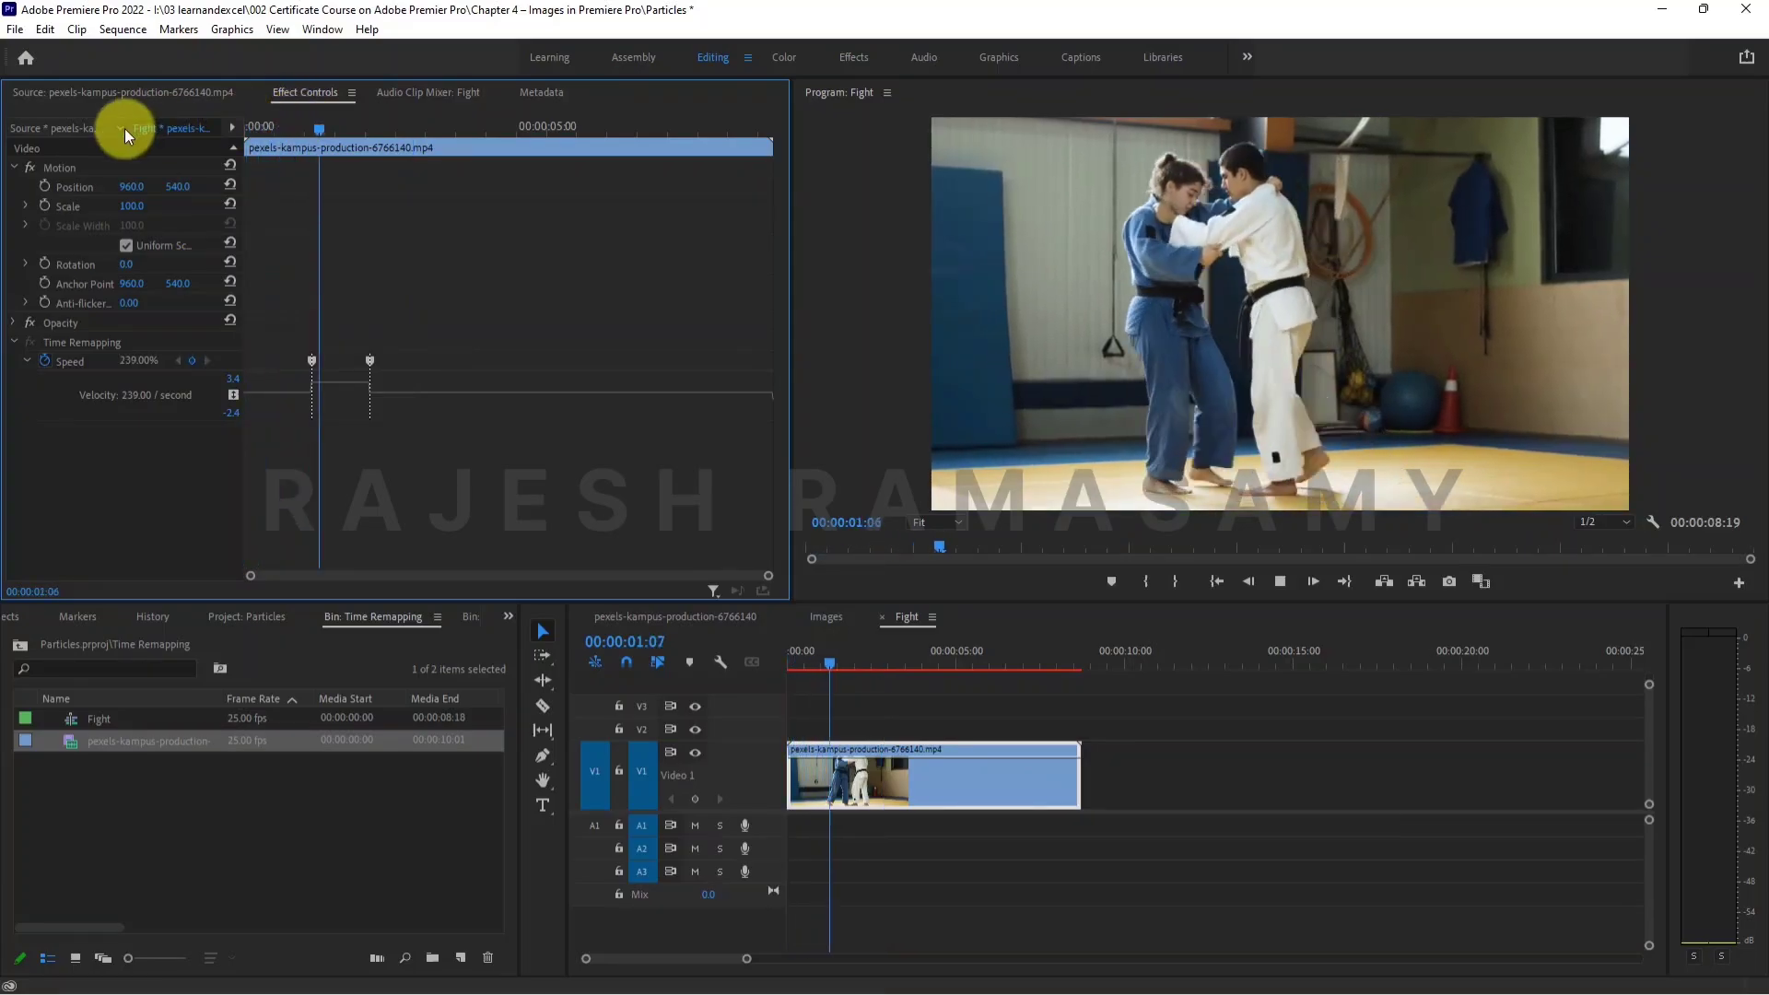
key(space)
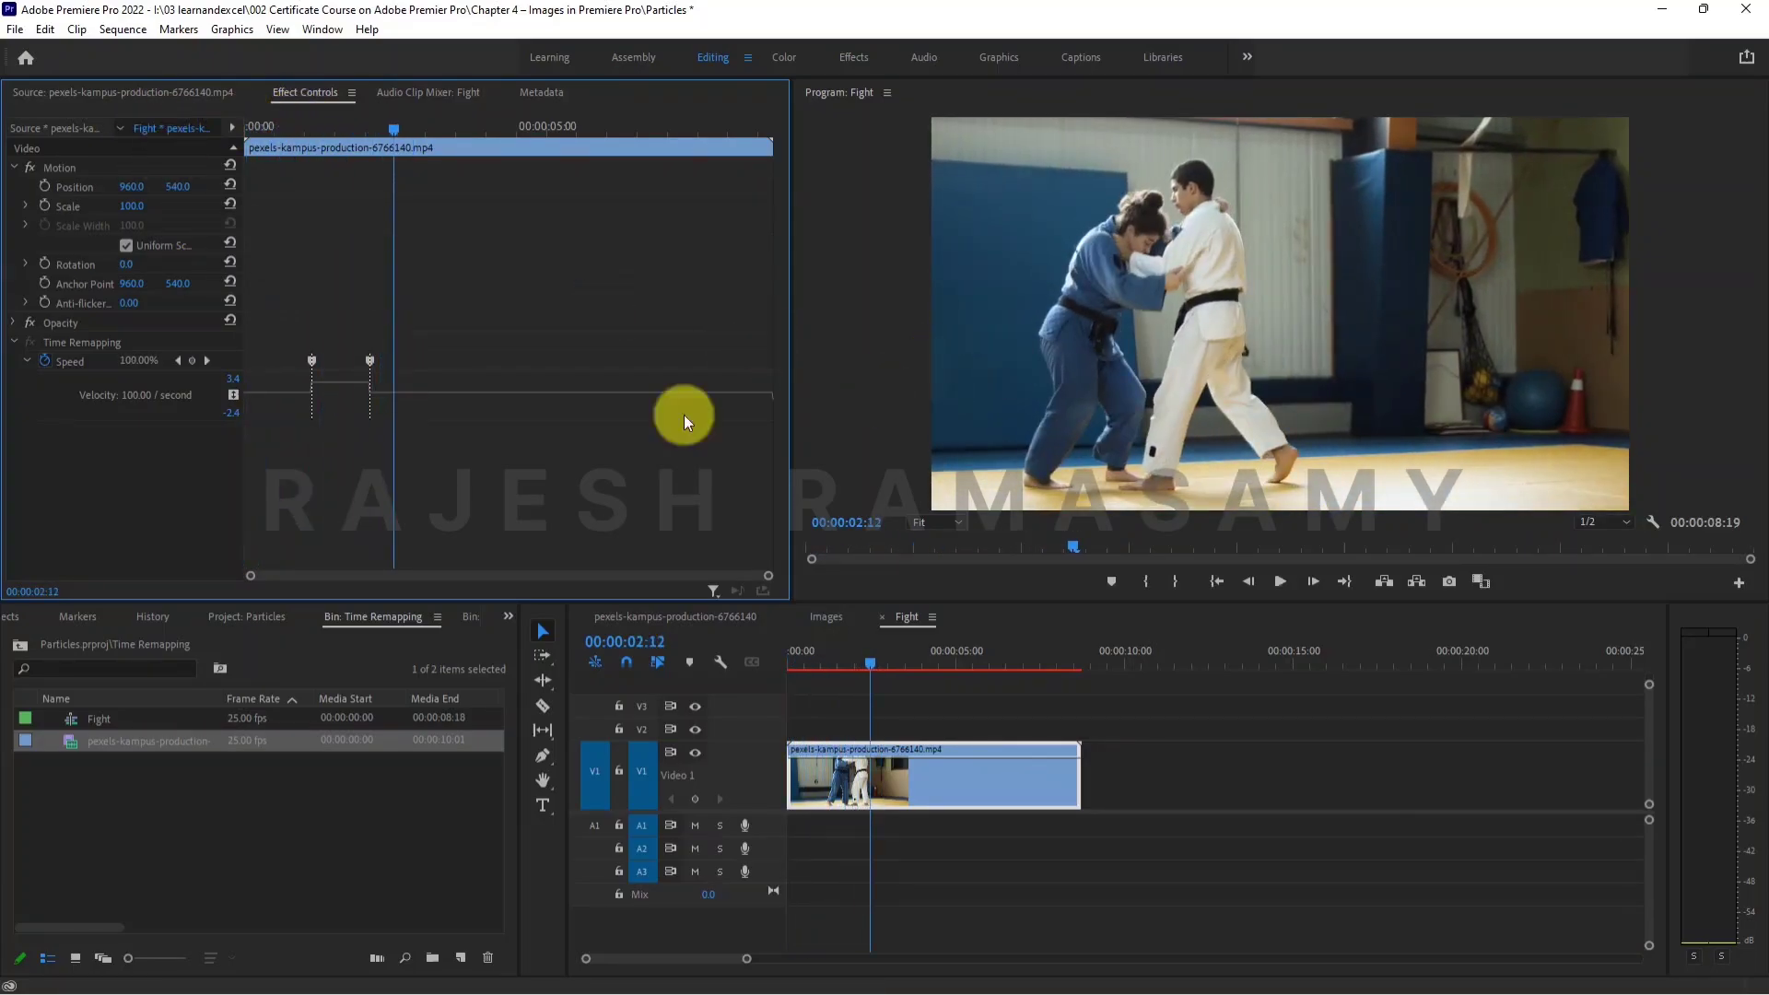
- Add a third Speed keyframe at 00:00:07:23 and bring the playhead back to 00:00:02:22
key(space)
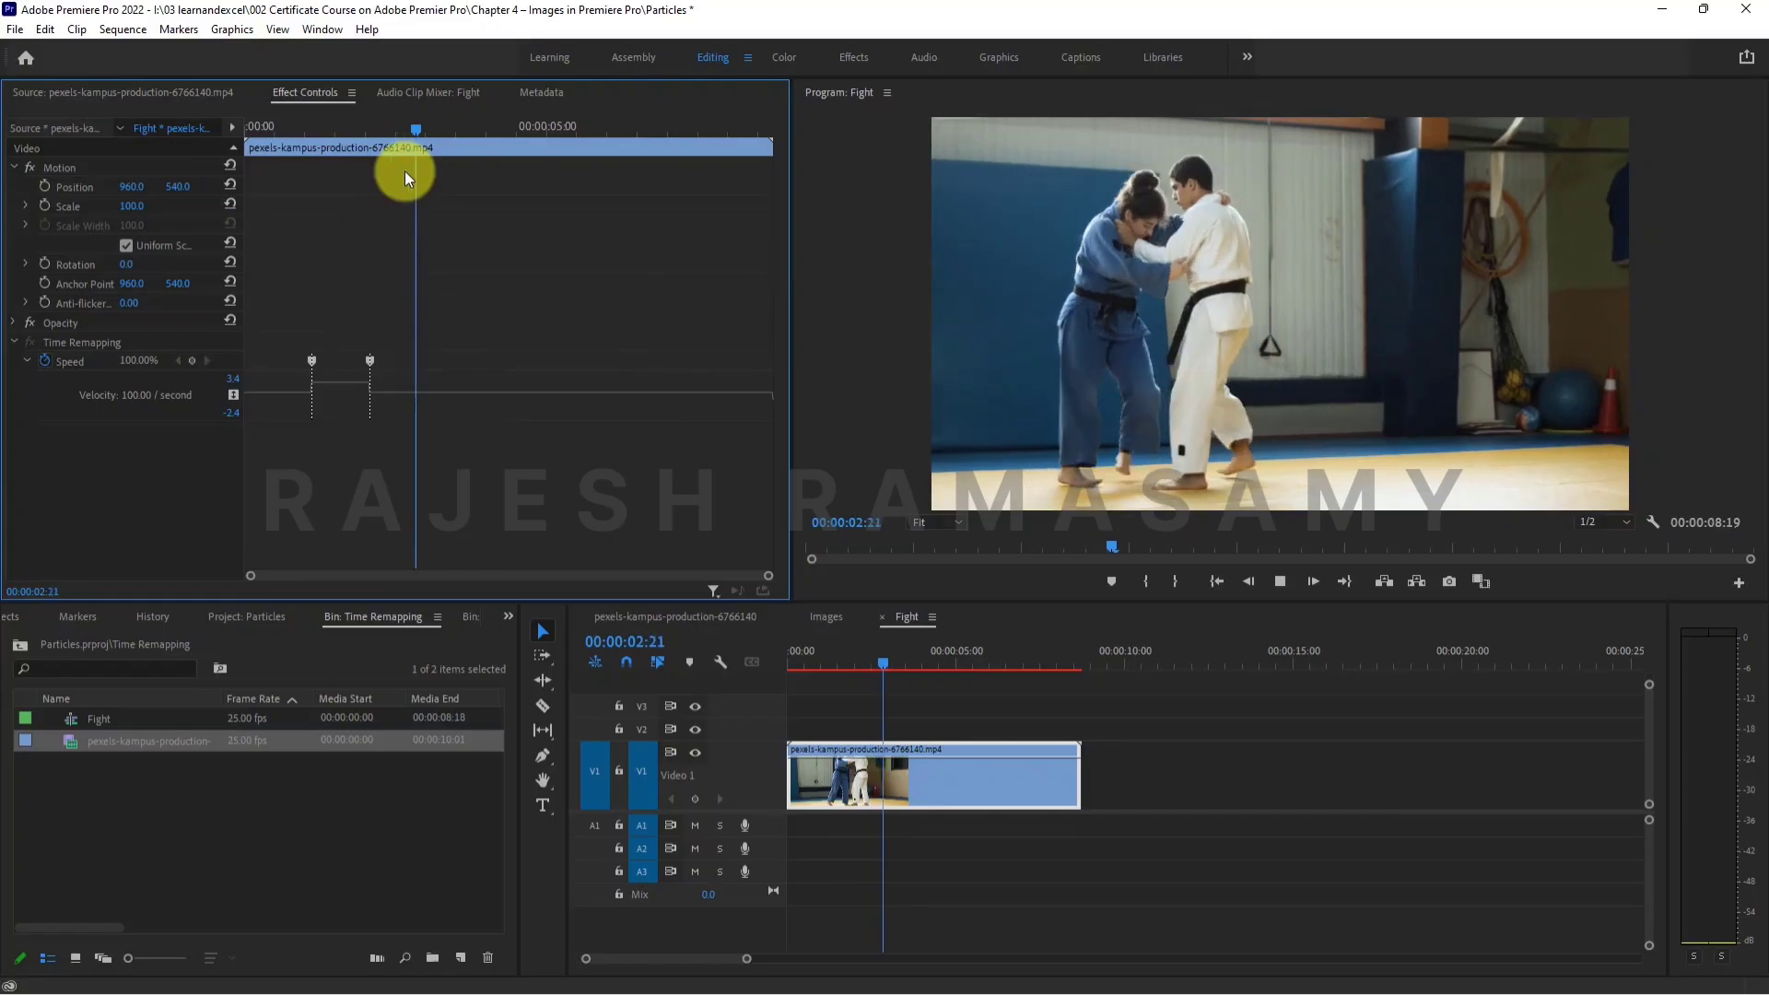
key(space)
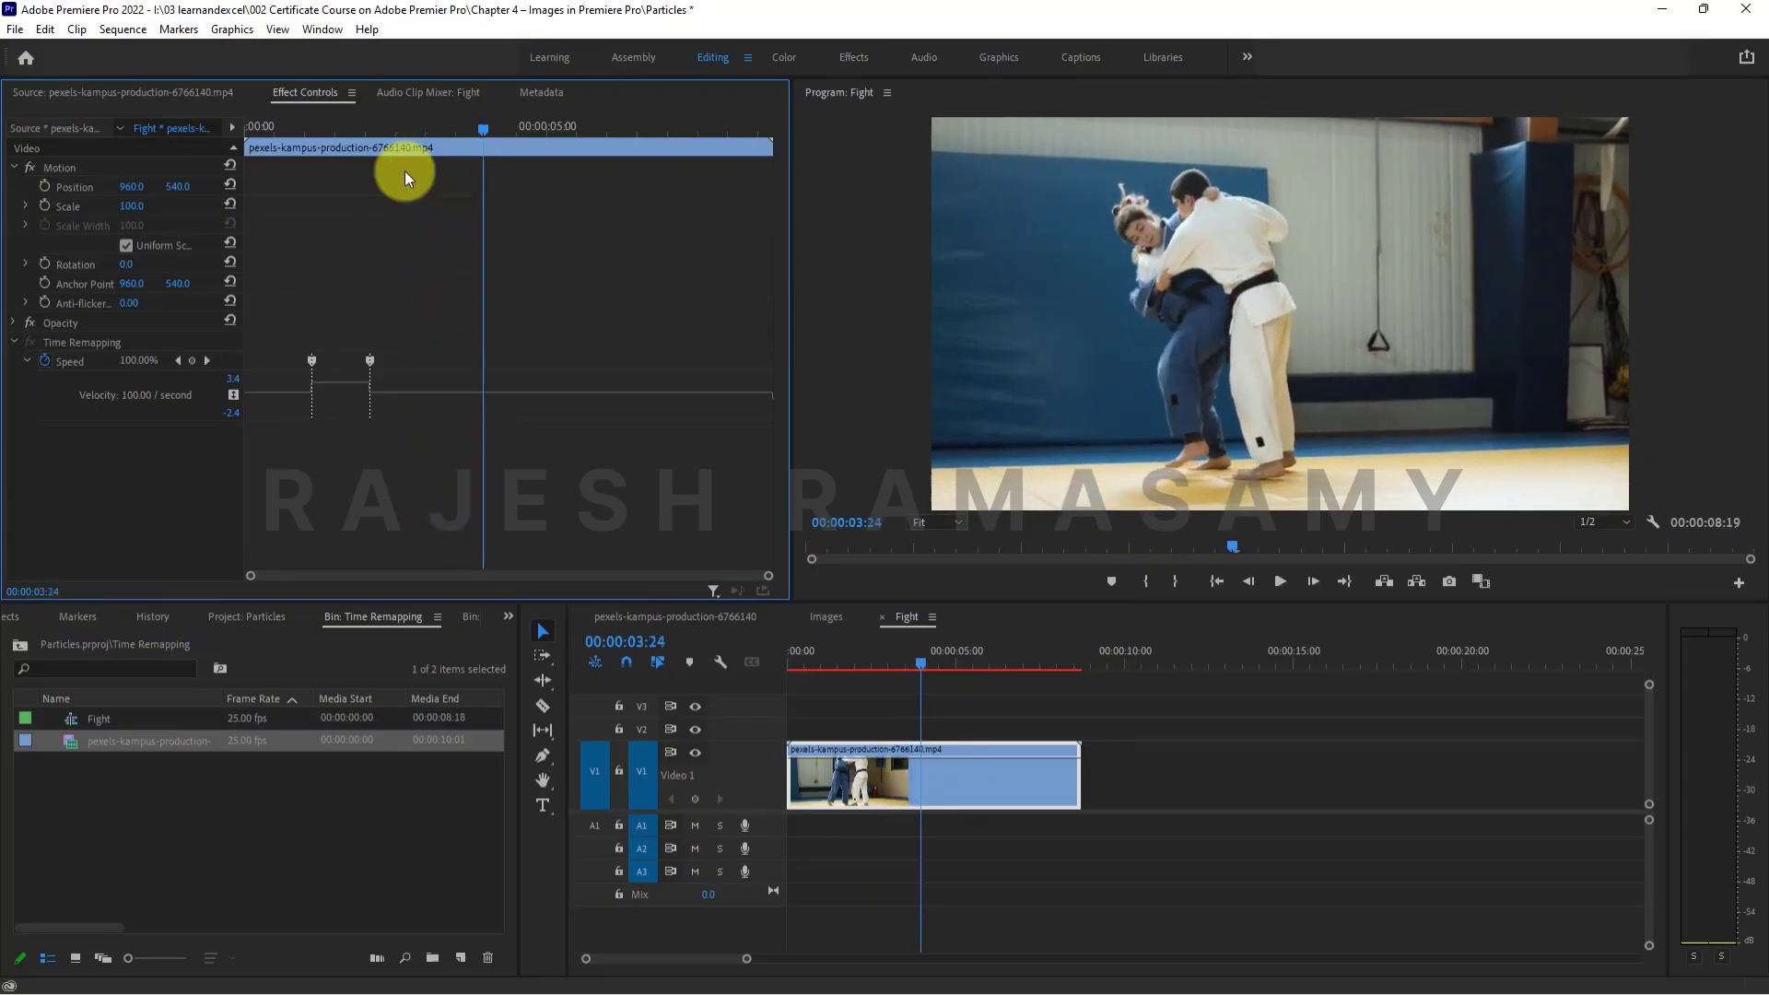
key(space)
key(space)
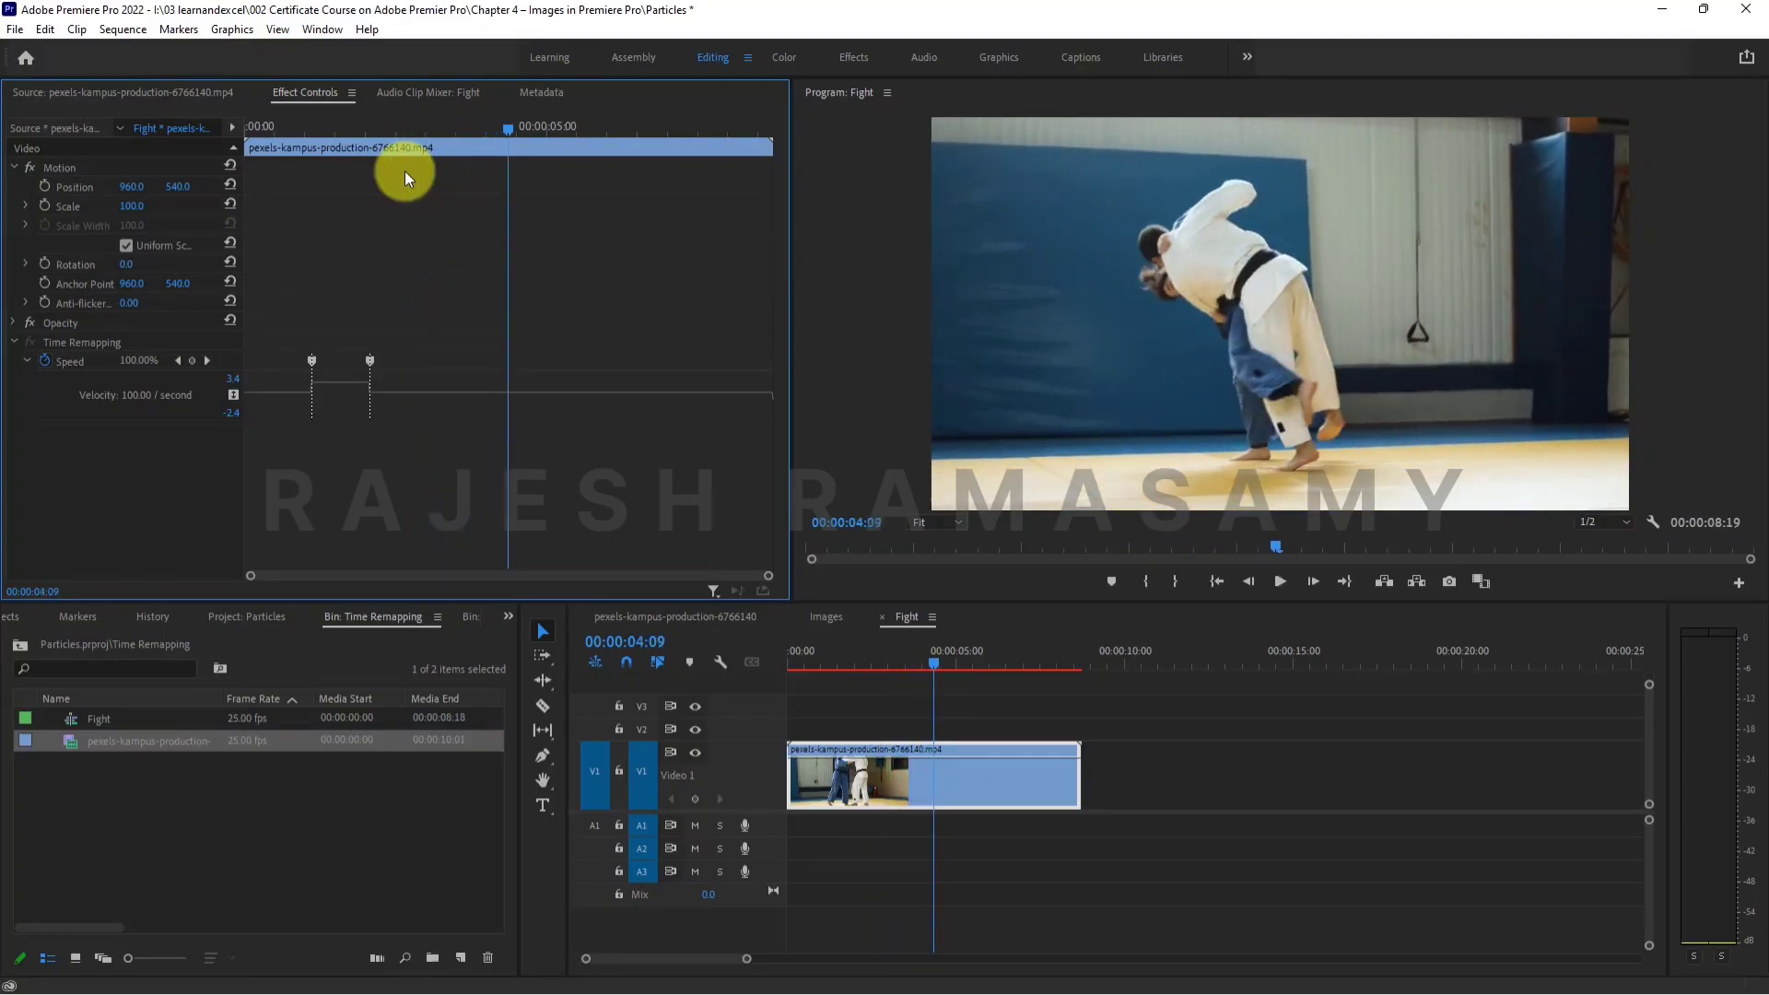
key(space)
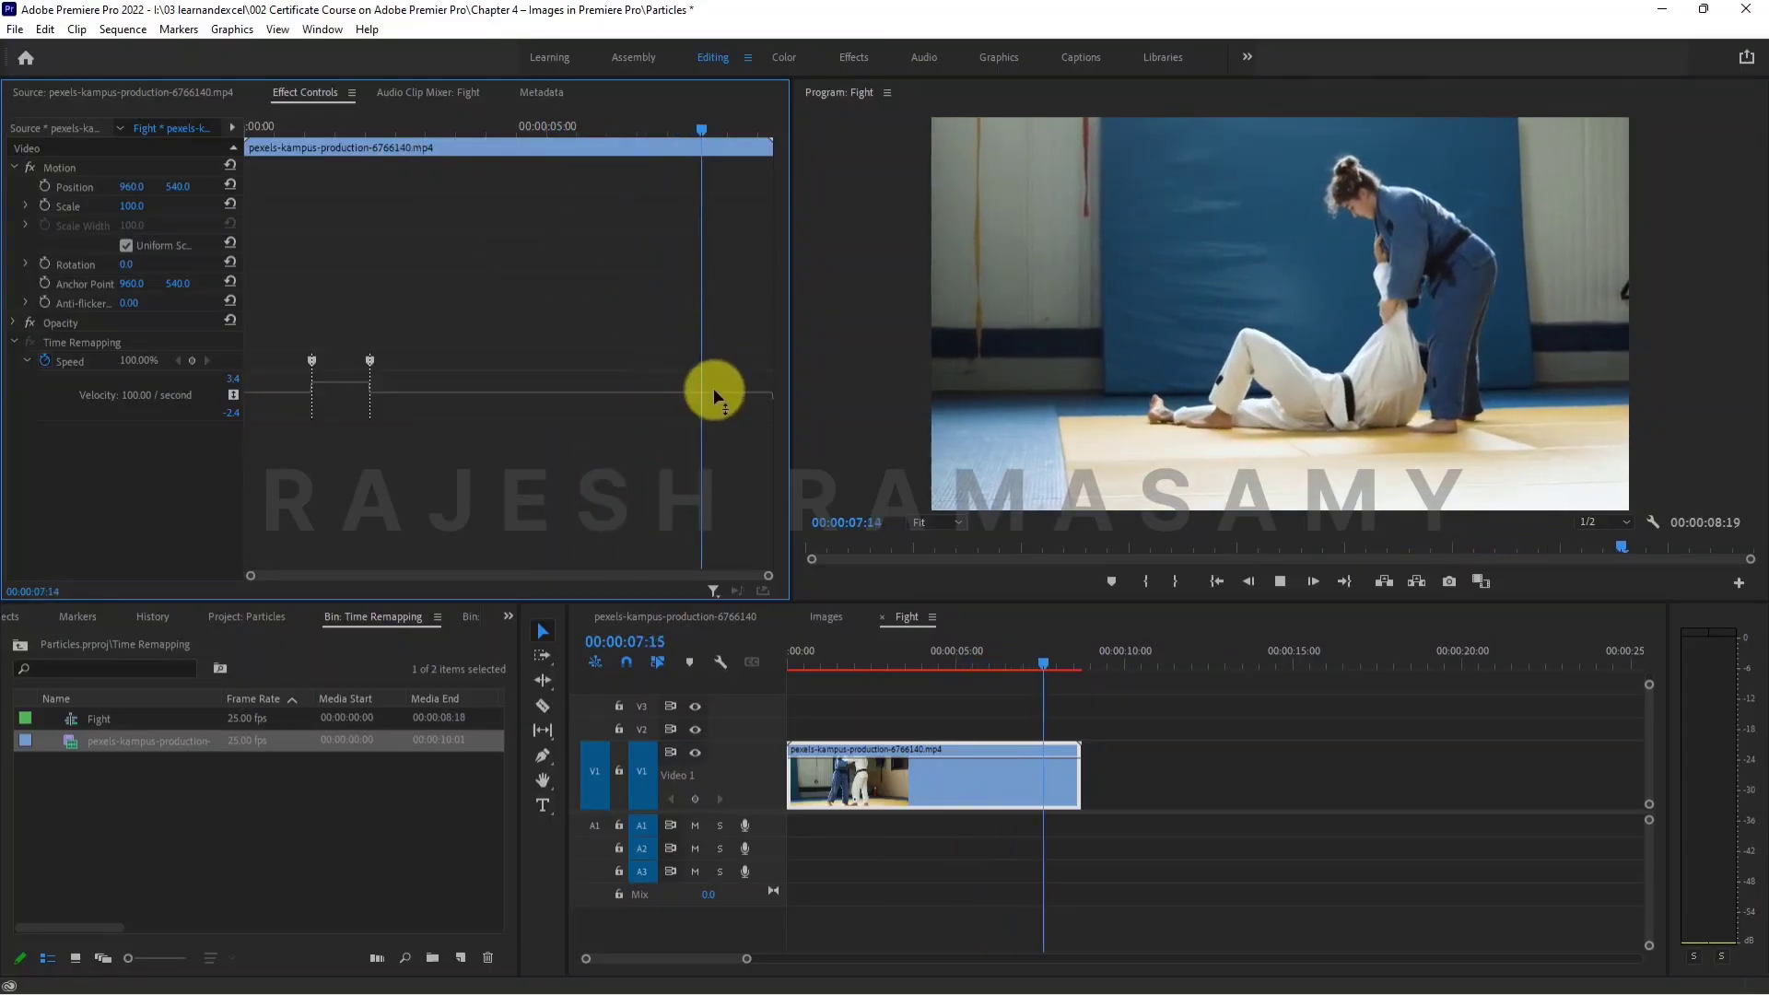
key(space)
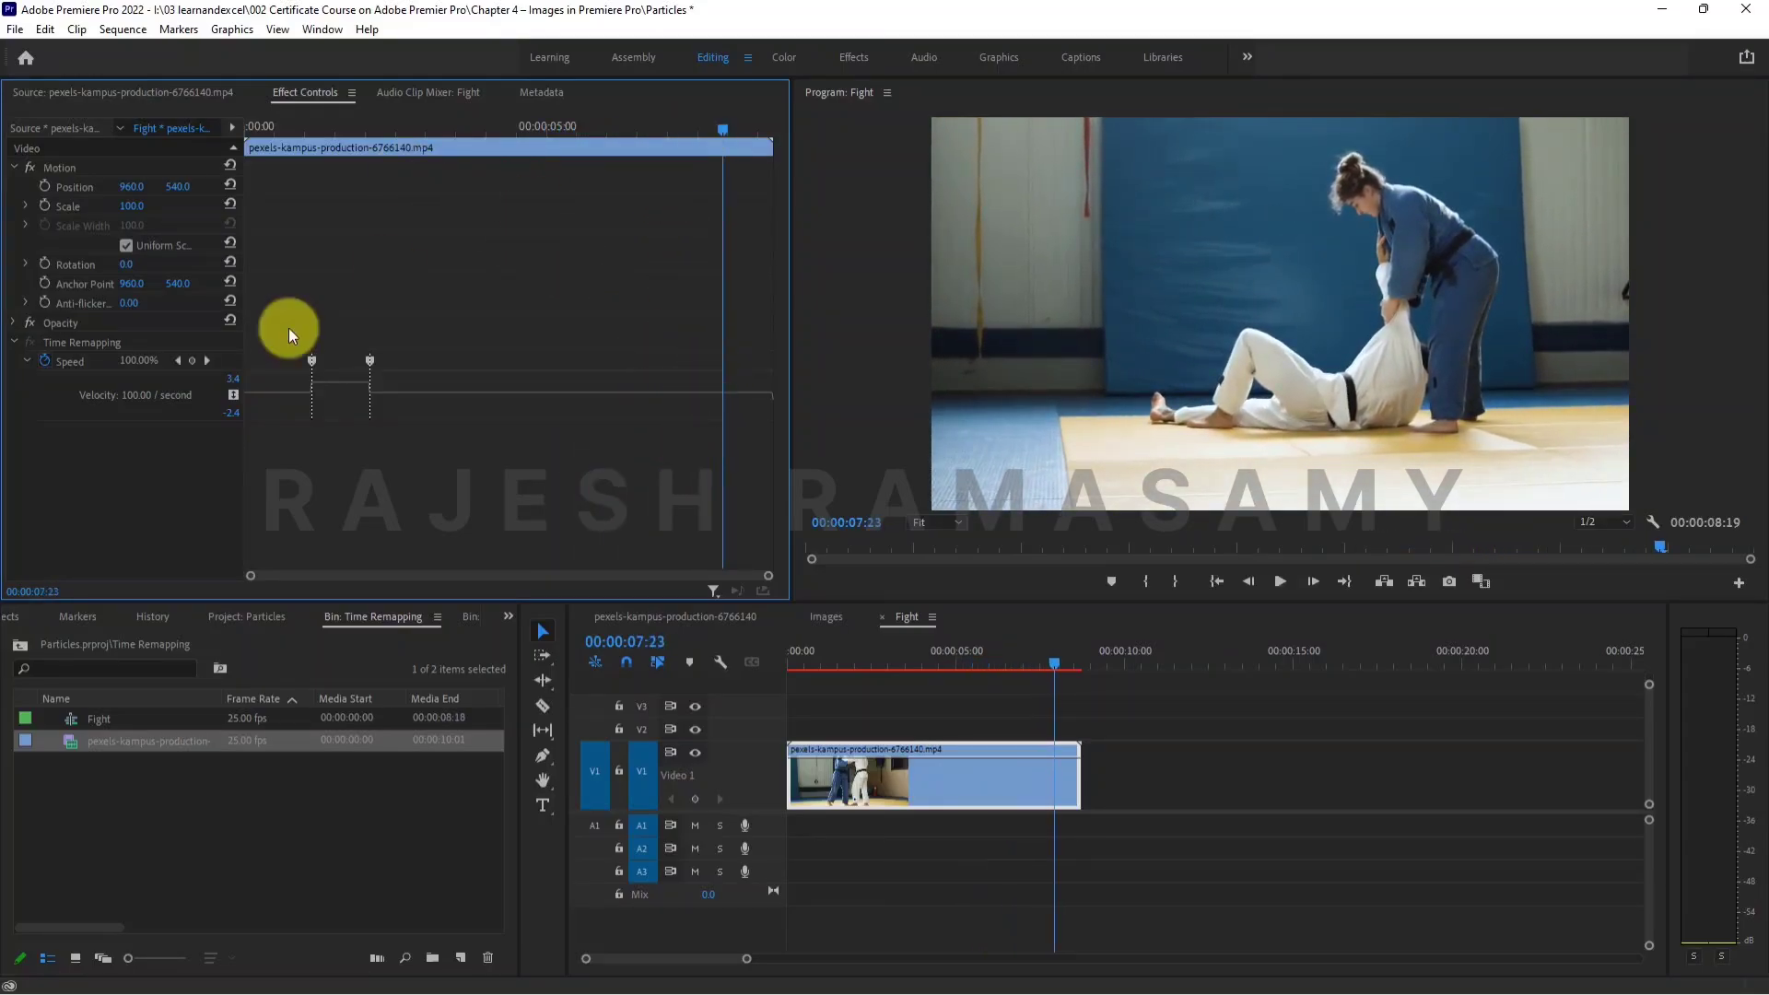
click(193, 361)
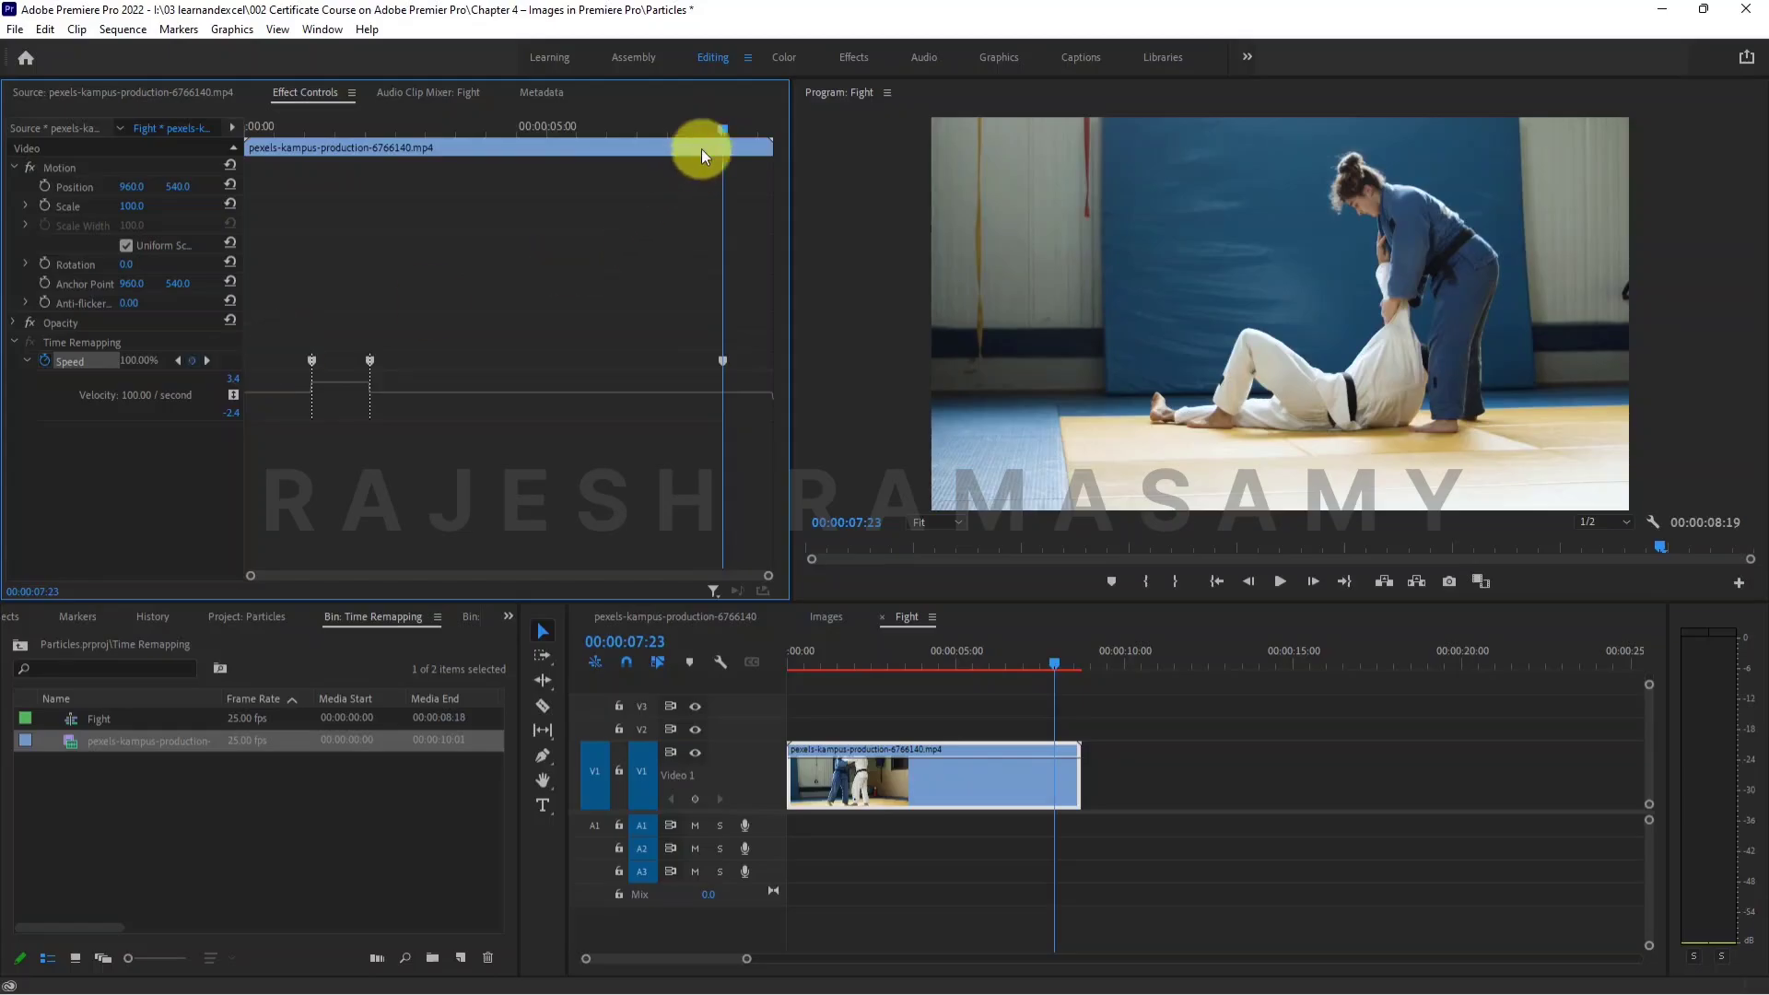
drag(722, 125, 419, 225)
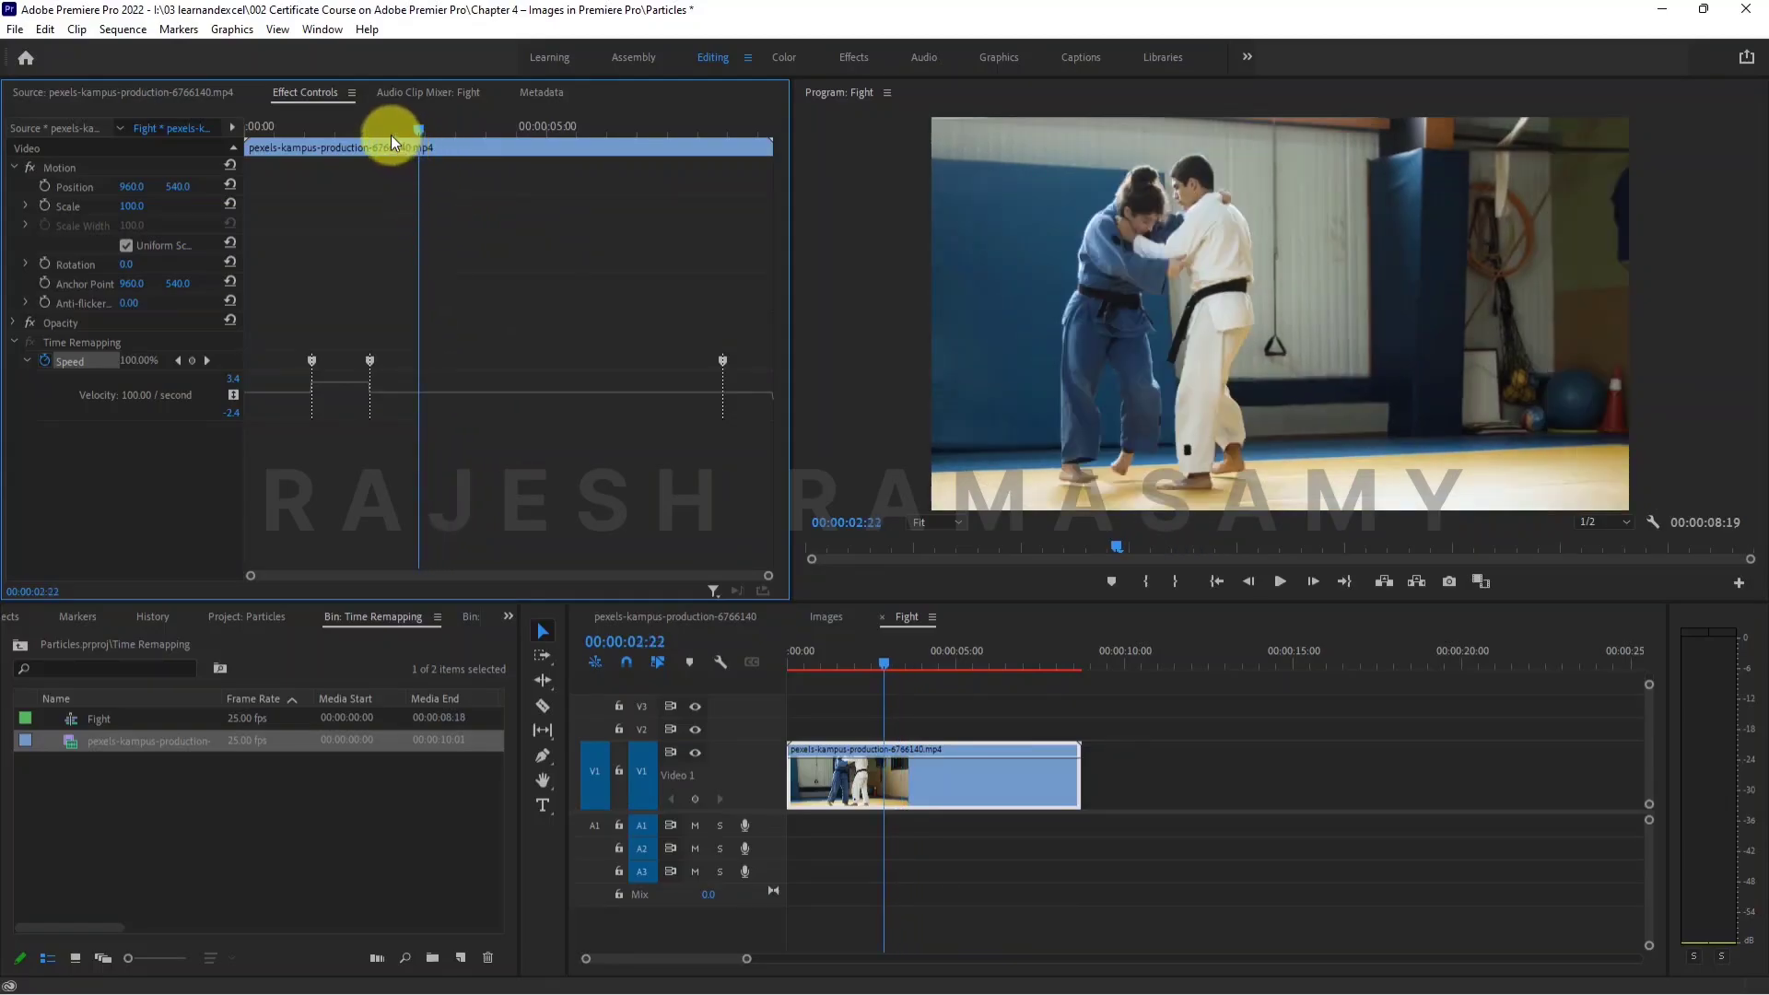
- Add a Speed keyframe at 00:00:04:02 and raise the speed between it and the last keyframe to 471%
key(space)
key(space)
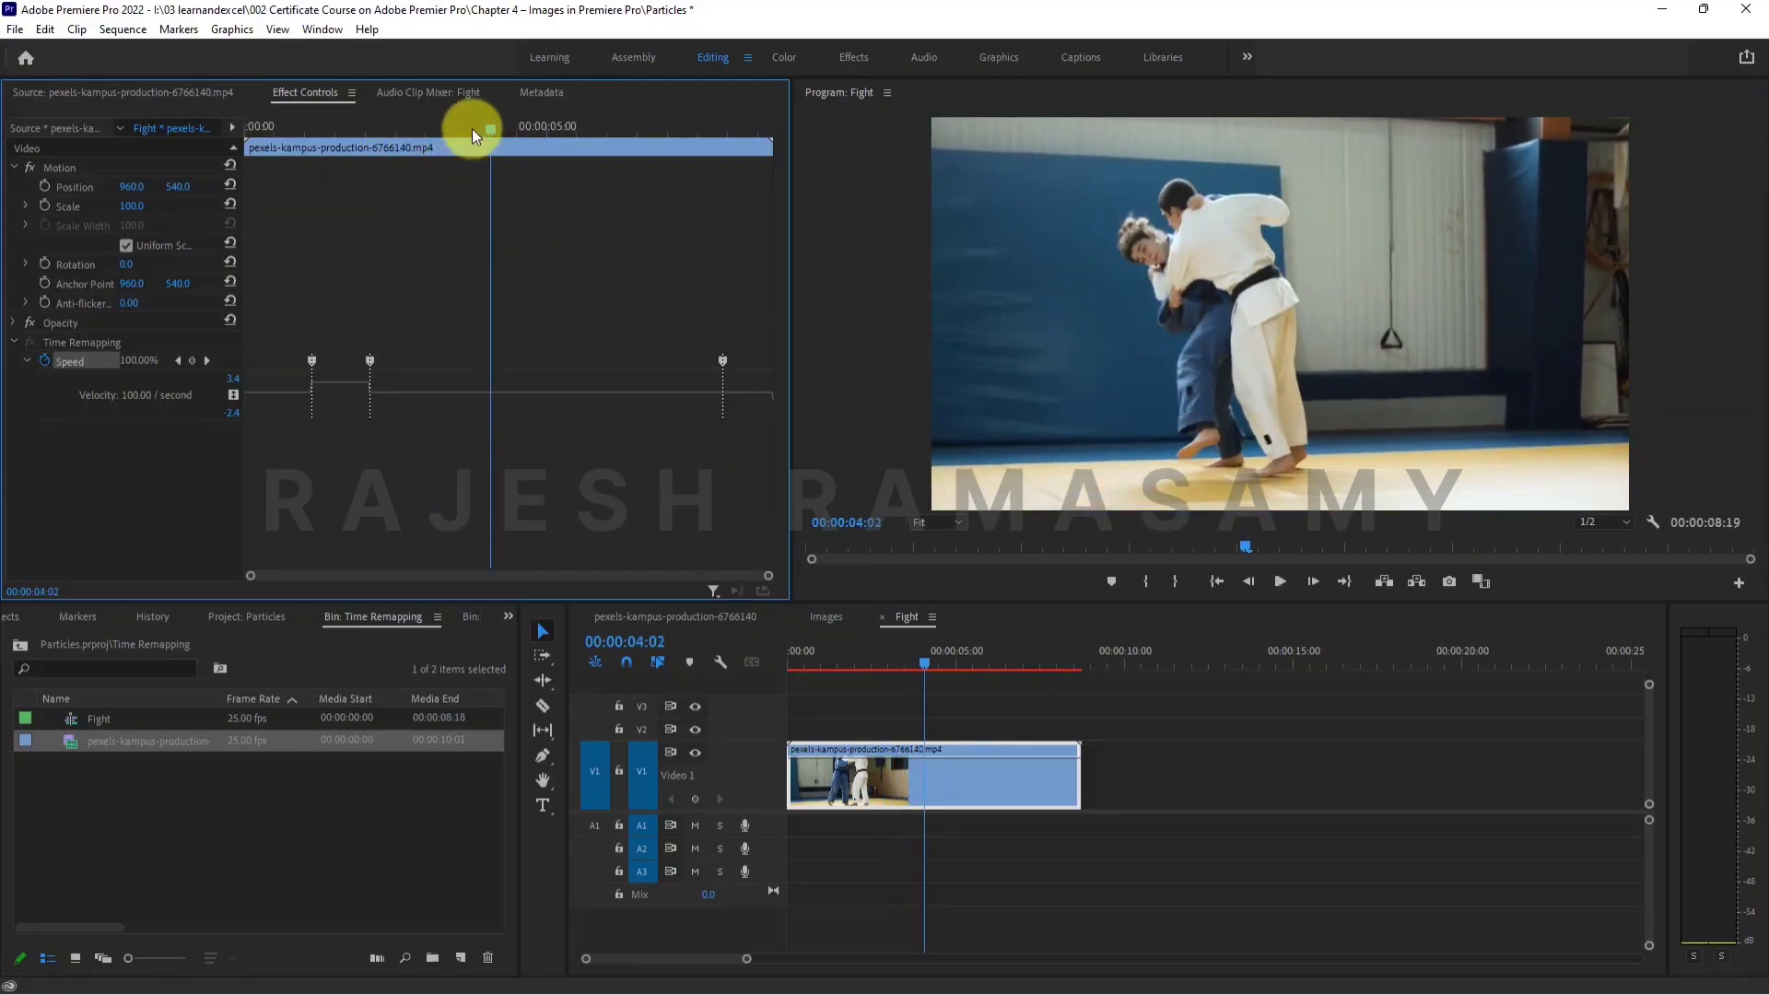
click(193, 360)
drag(598, 395, 622, 52)
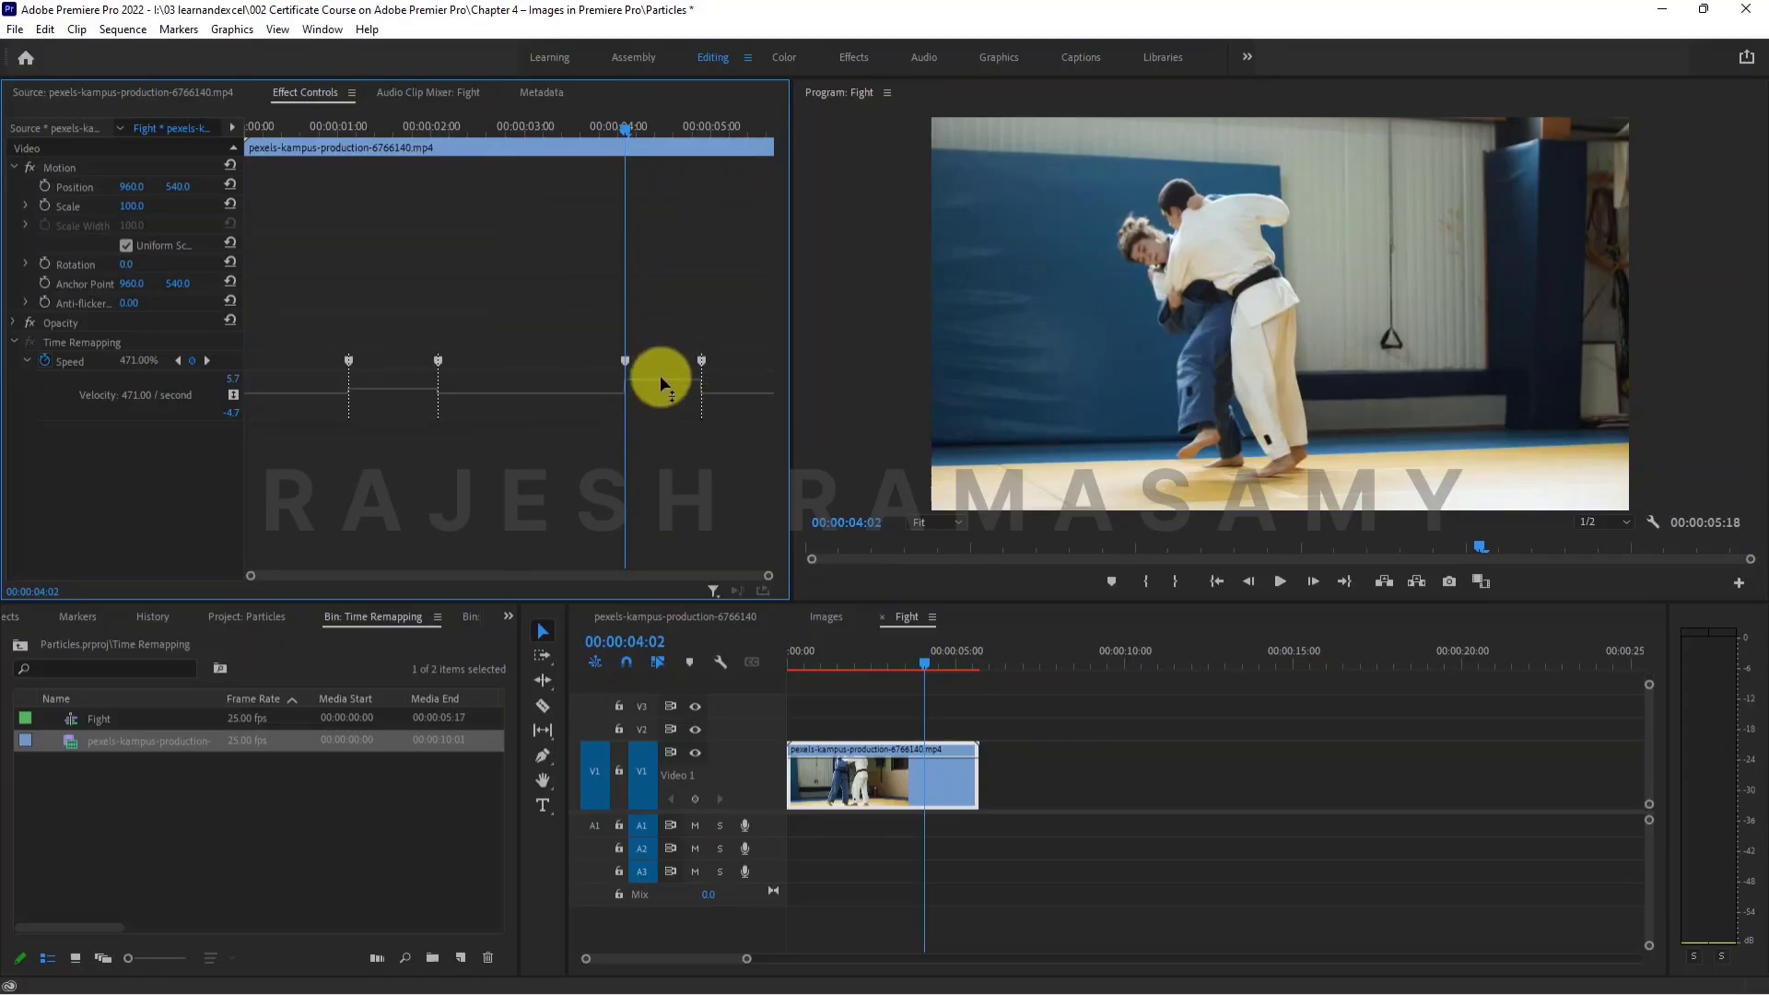
drag(660, 374, 628, 362)
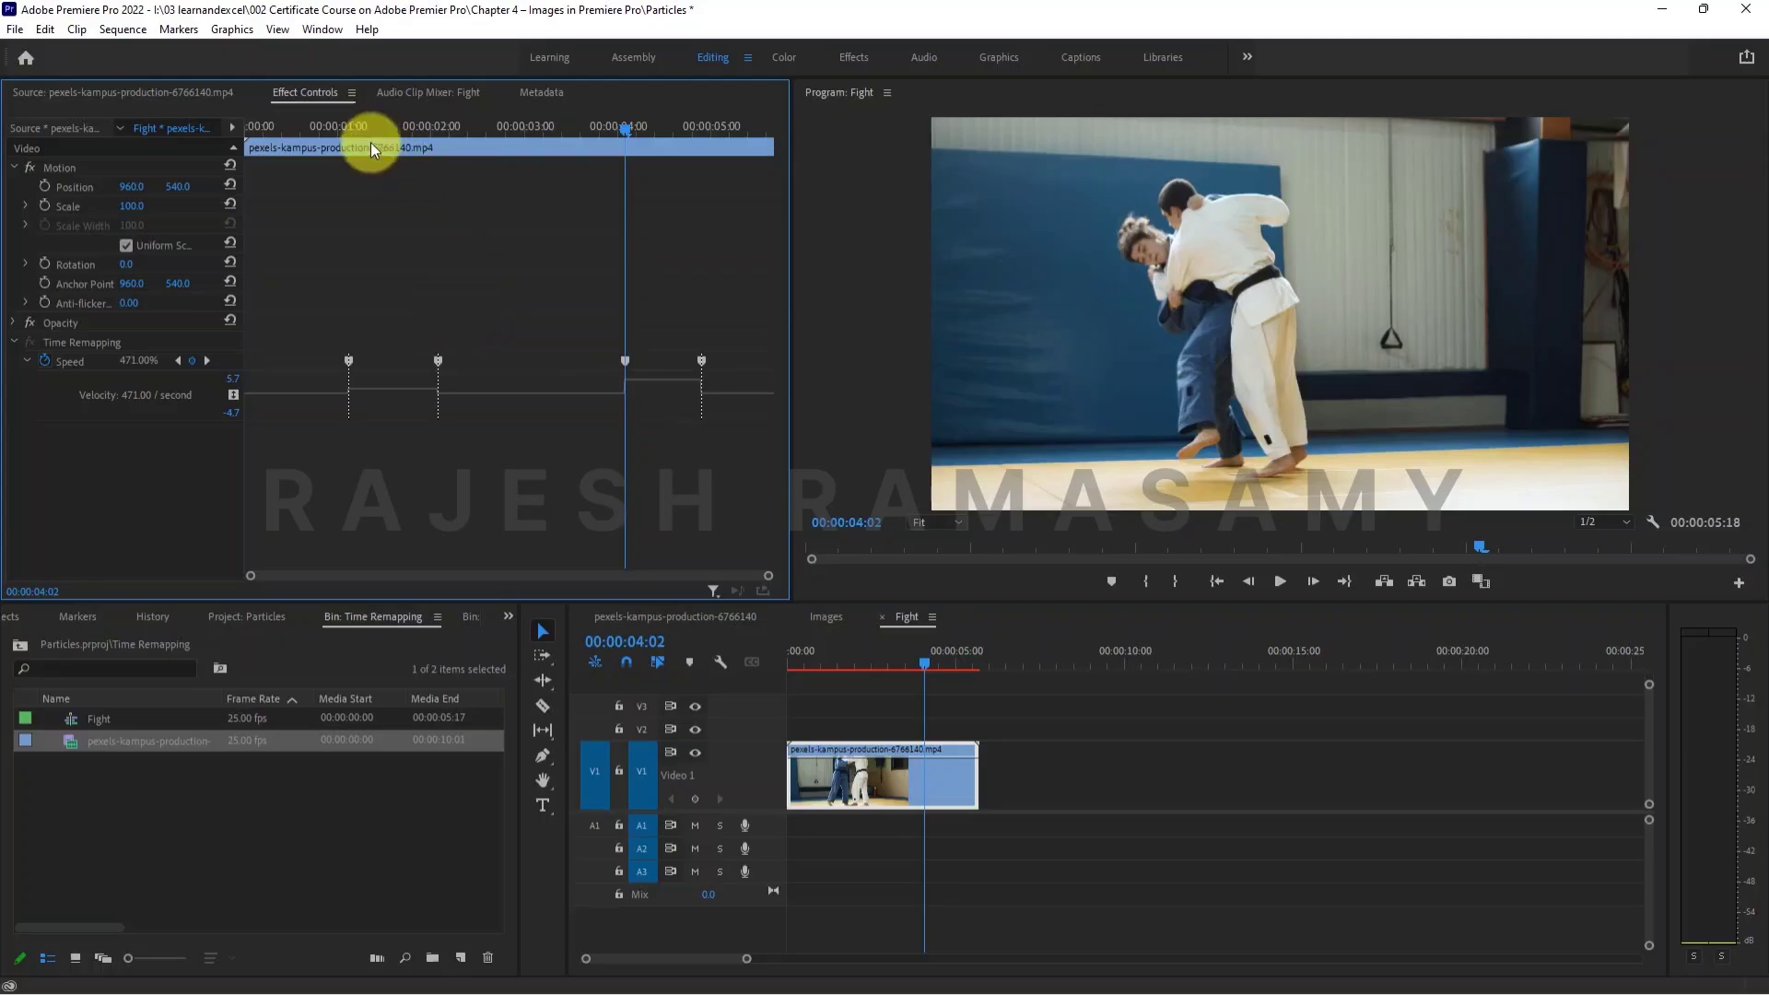
- Replay the Fight sequence from its start twice to check both sped-up sections
drag(336, 114, 195, 112)
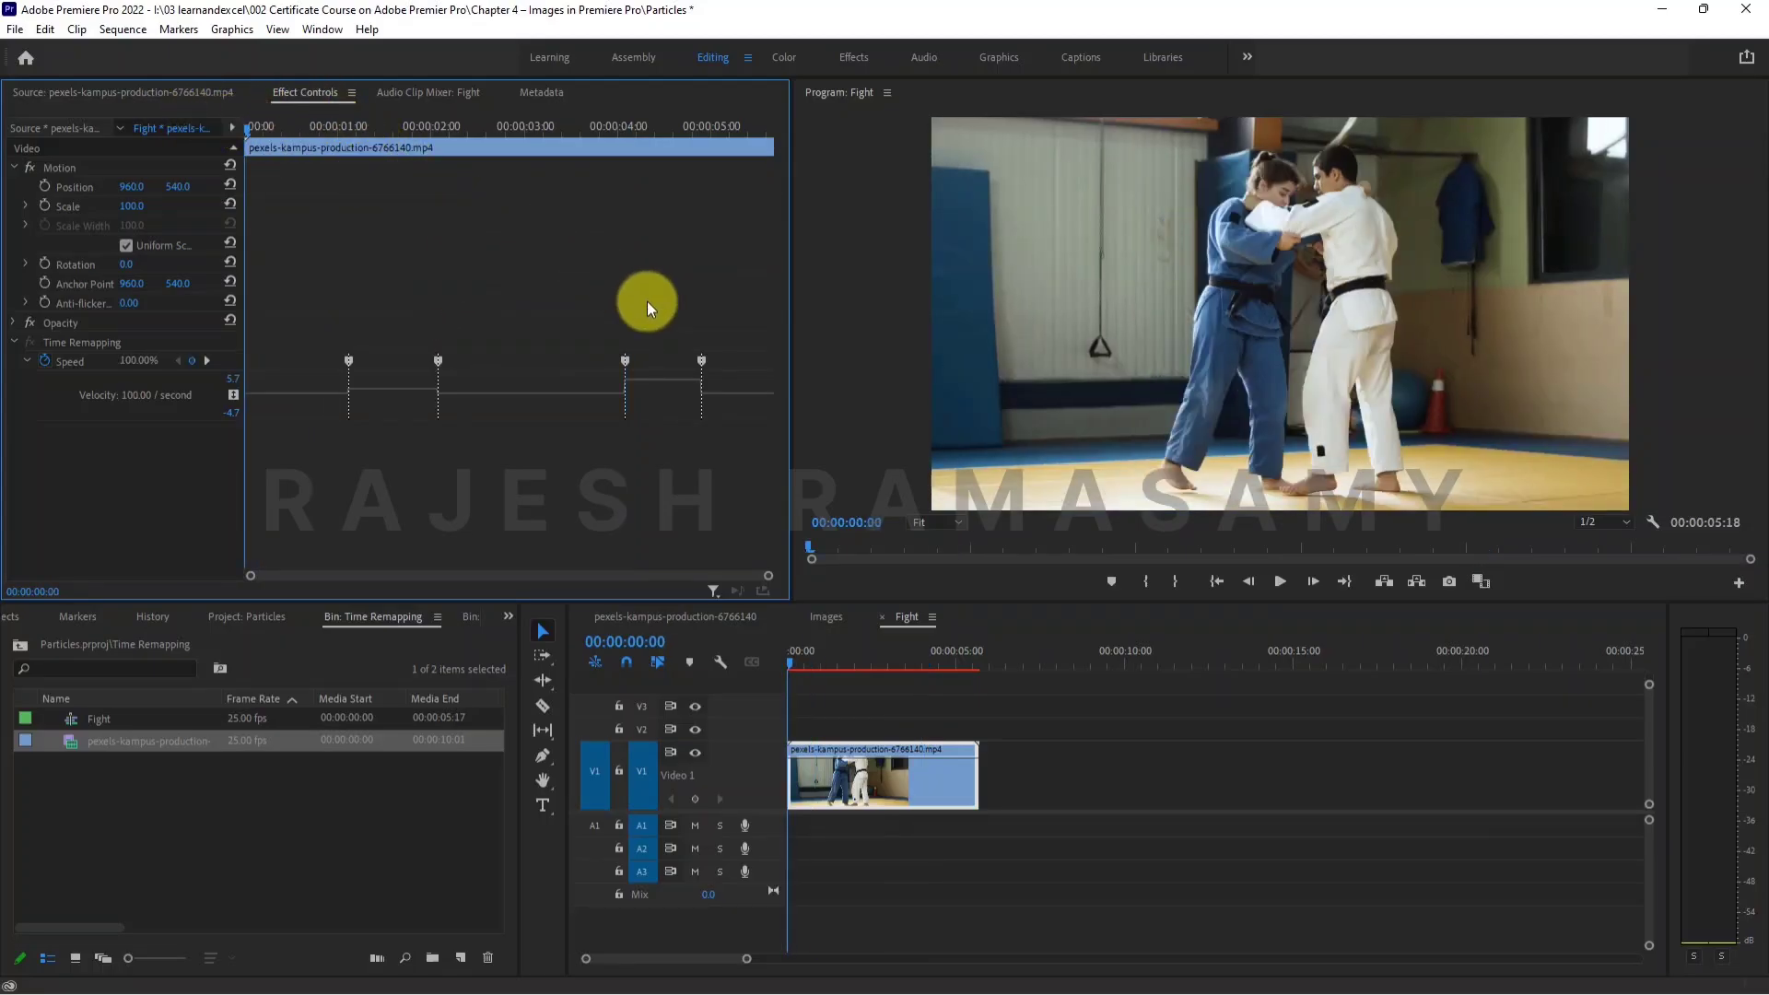
key(space)
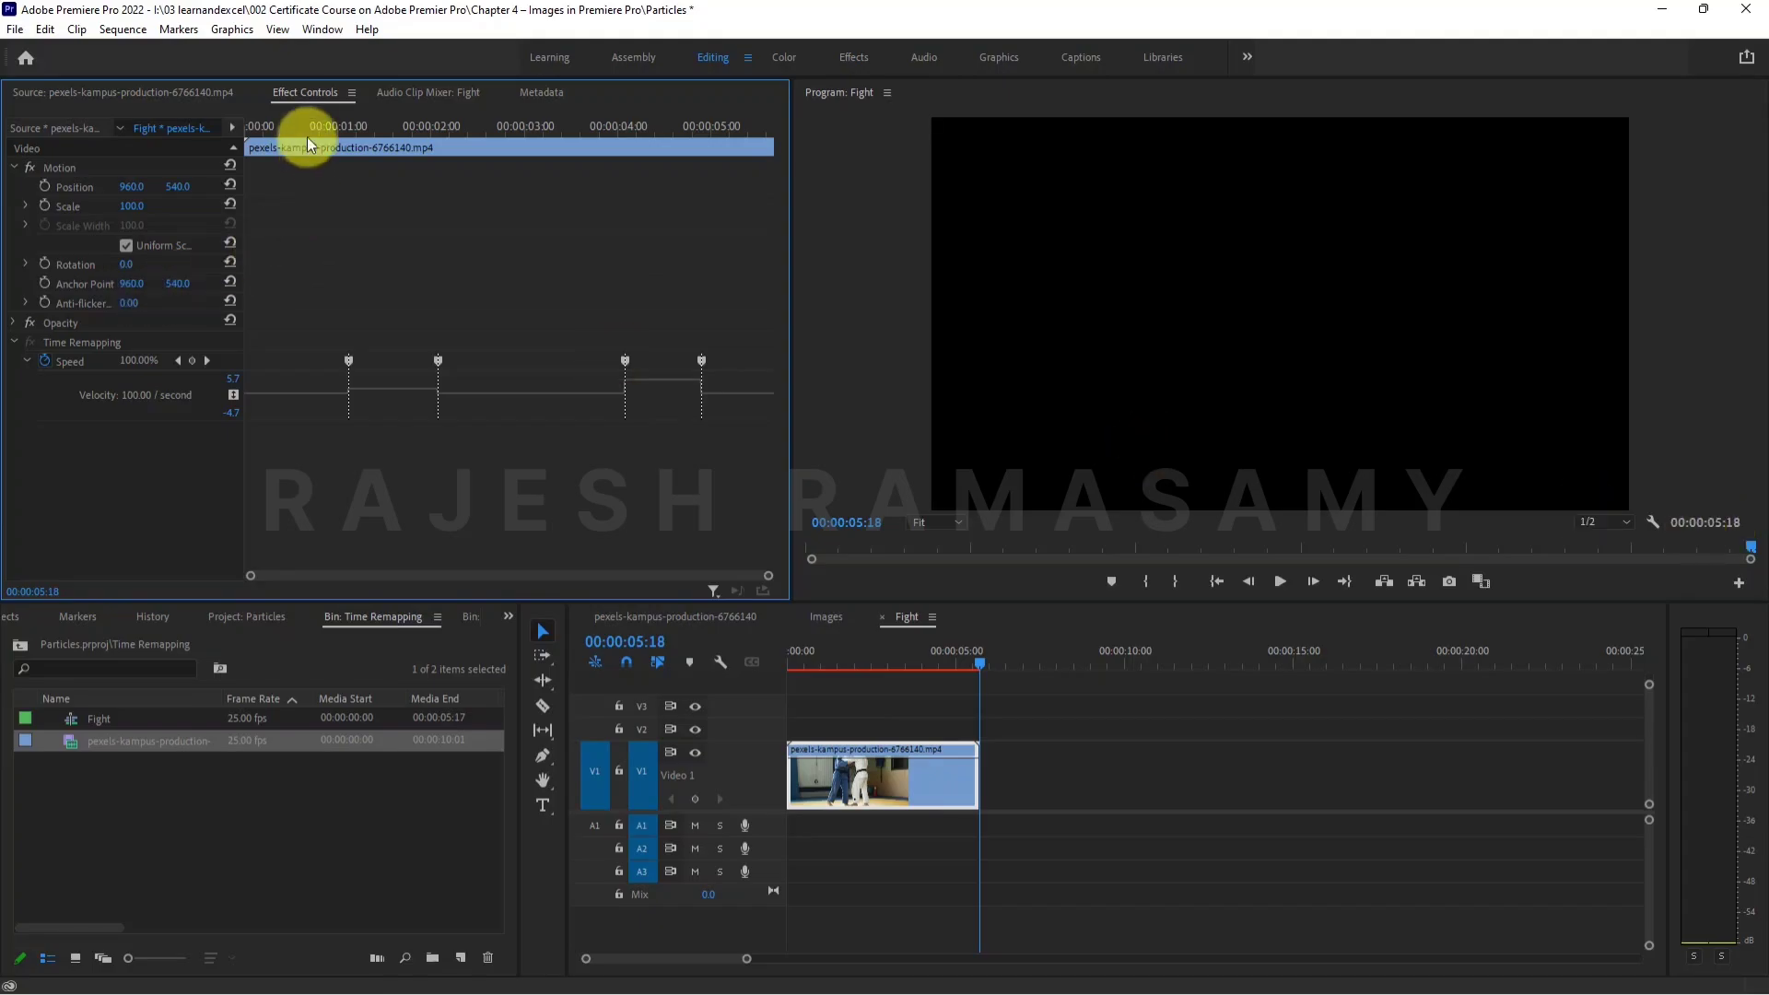
drag(293, 126, 191, 110)
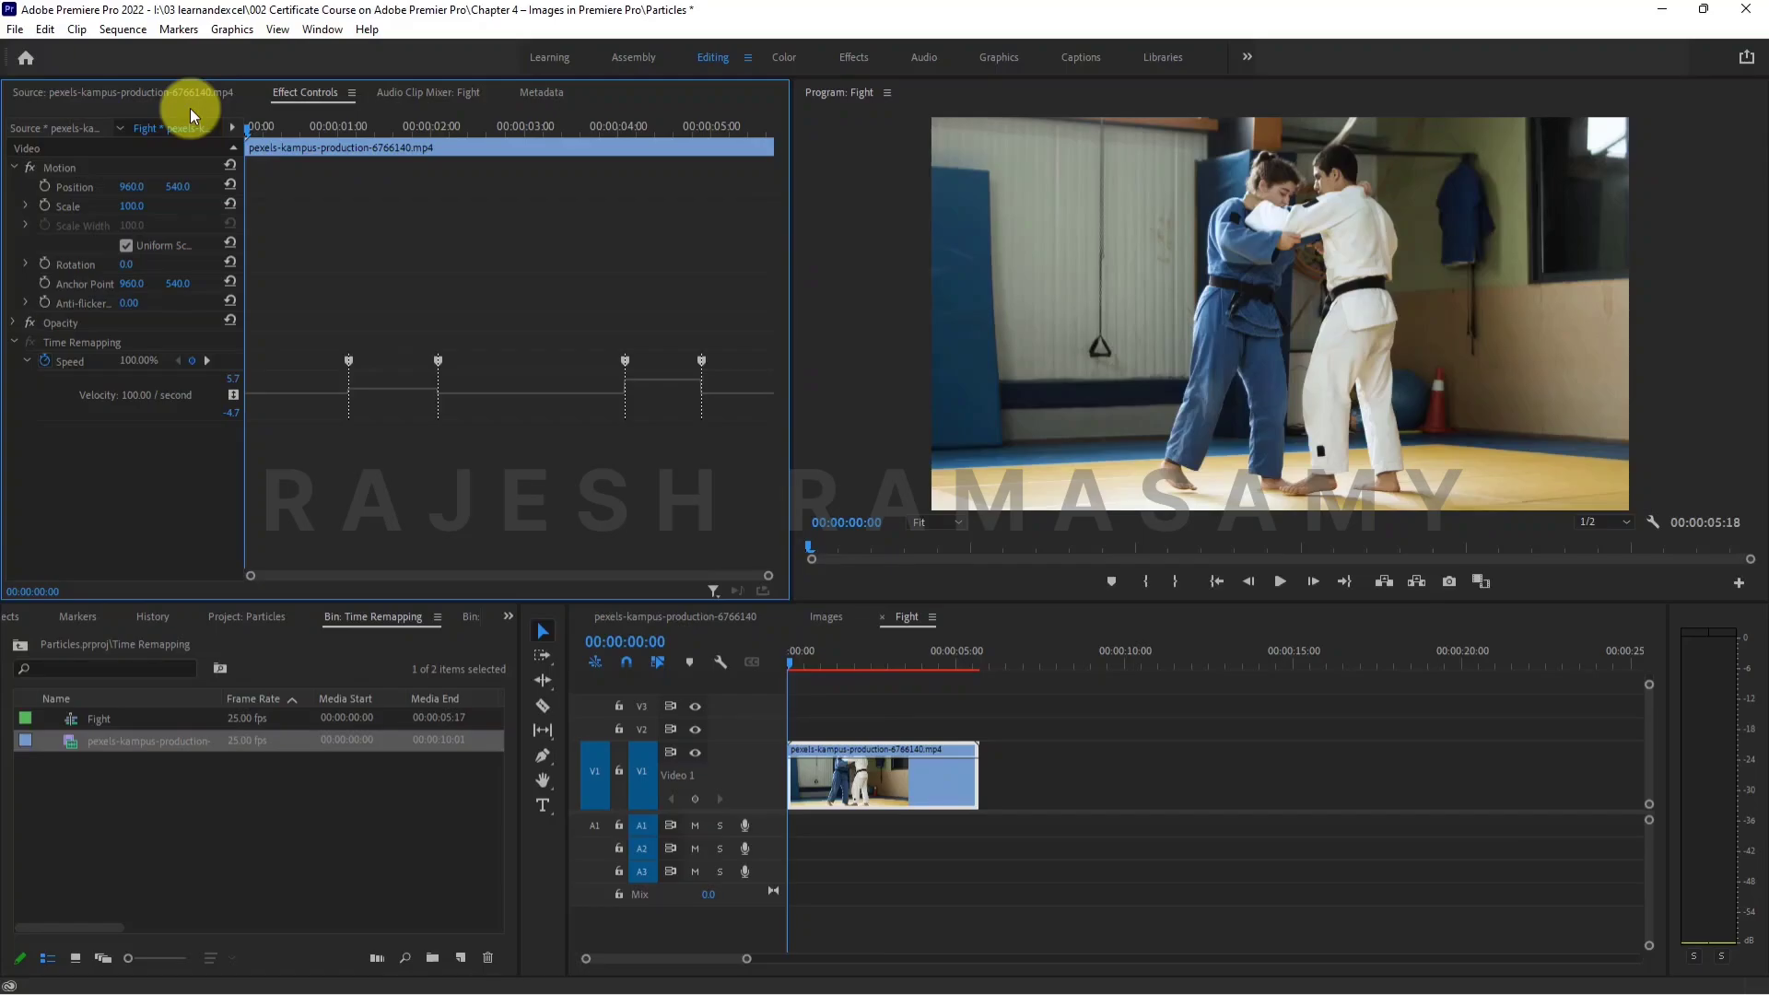
key(space)
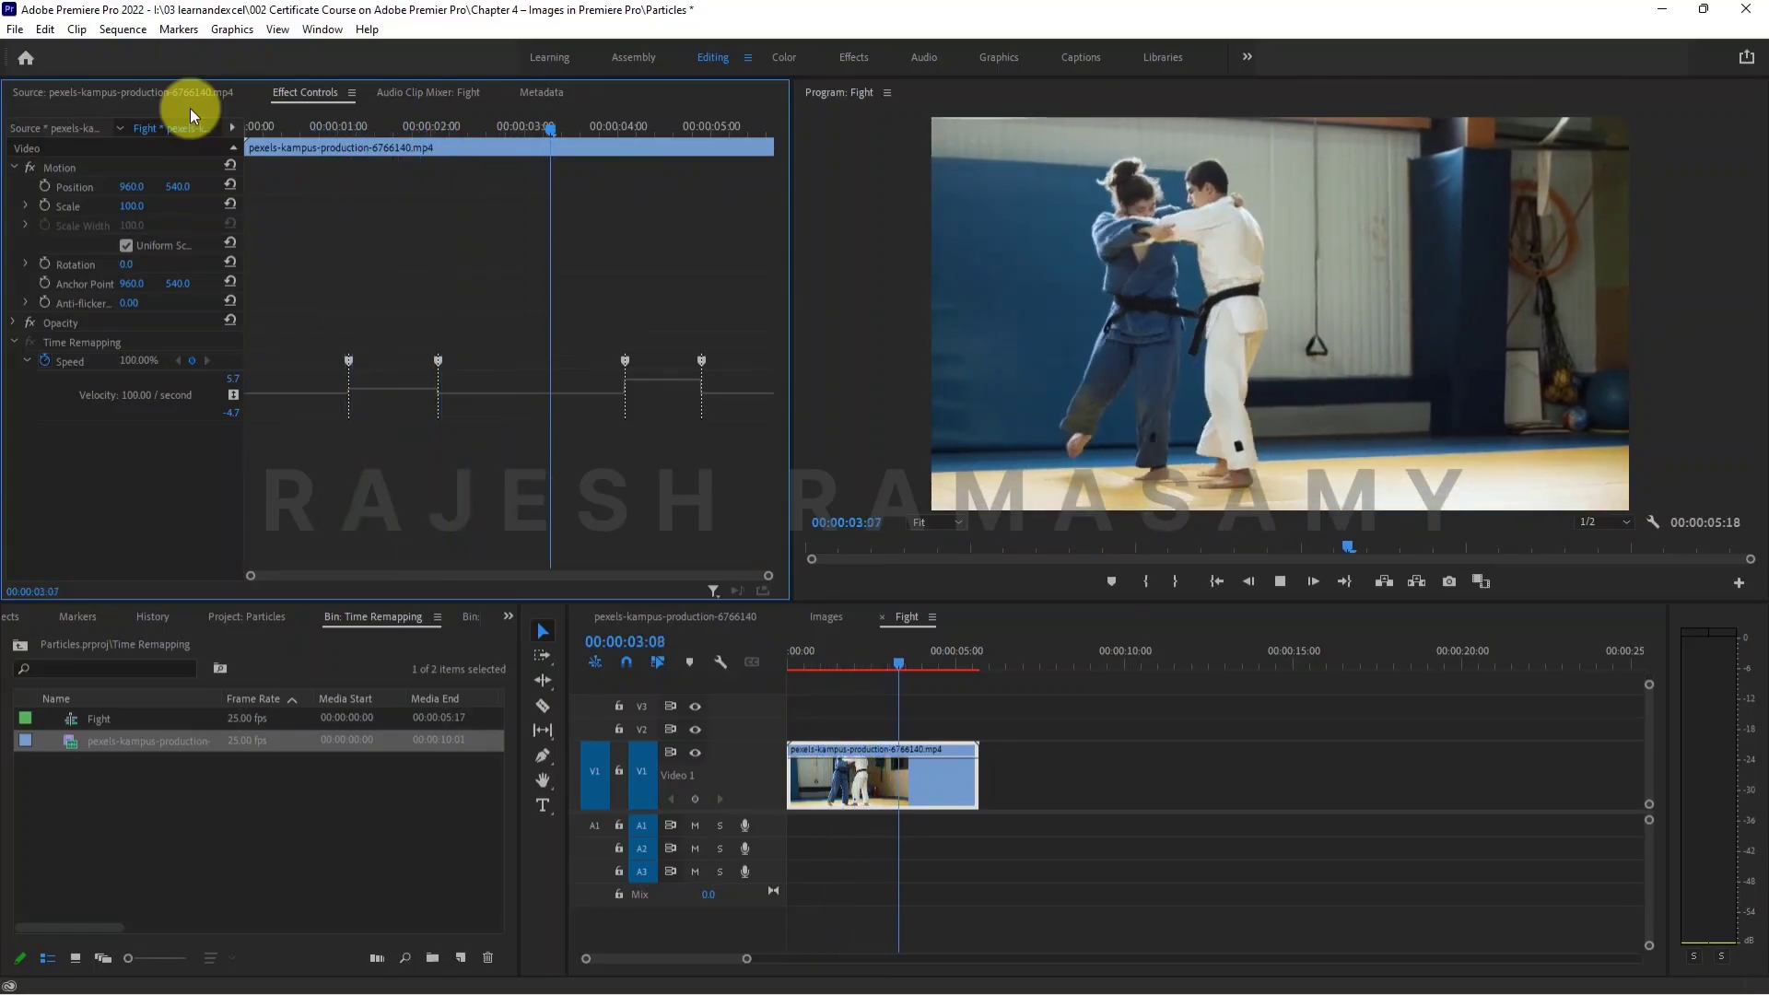
key(space)
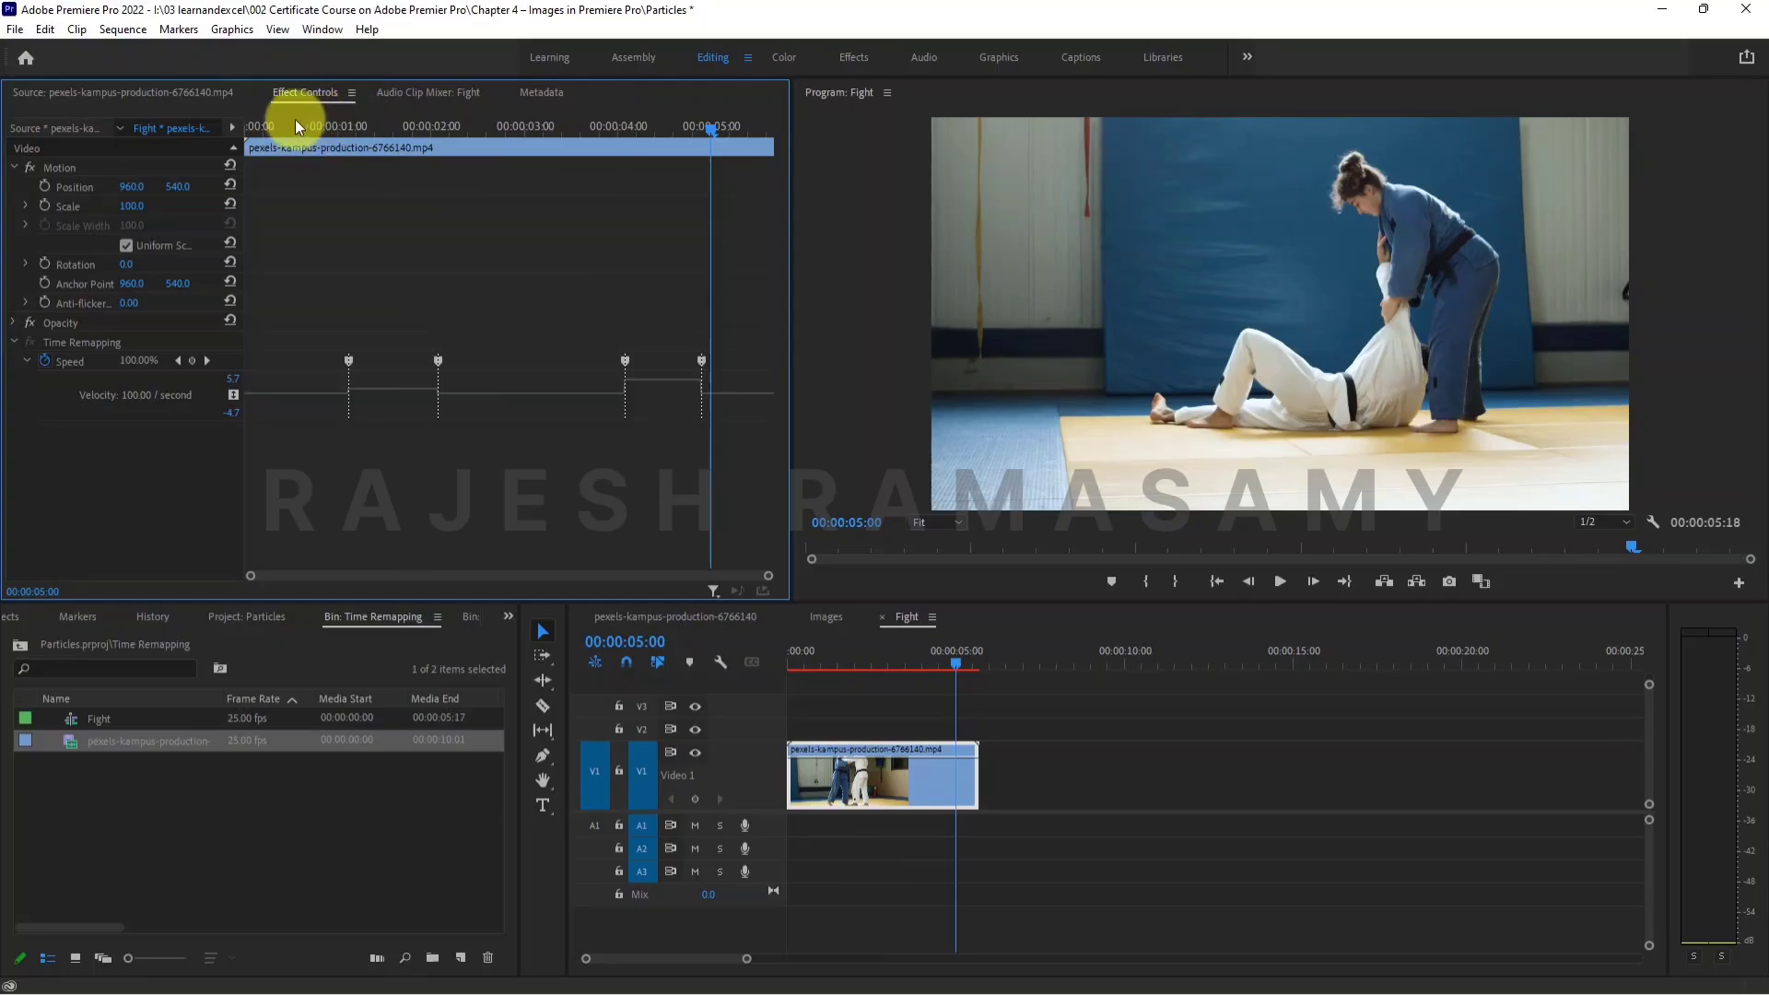
- Slow the opening section before the first Speed keyframe to 50% and further to 6%, and play it from the start
click(266, 127)
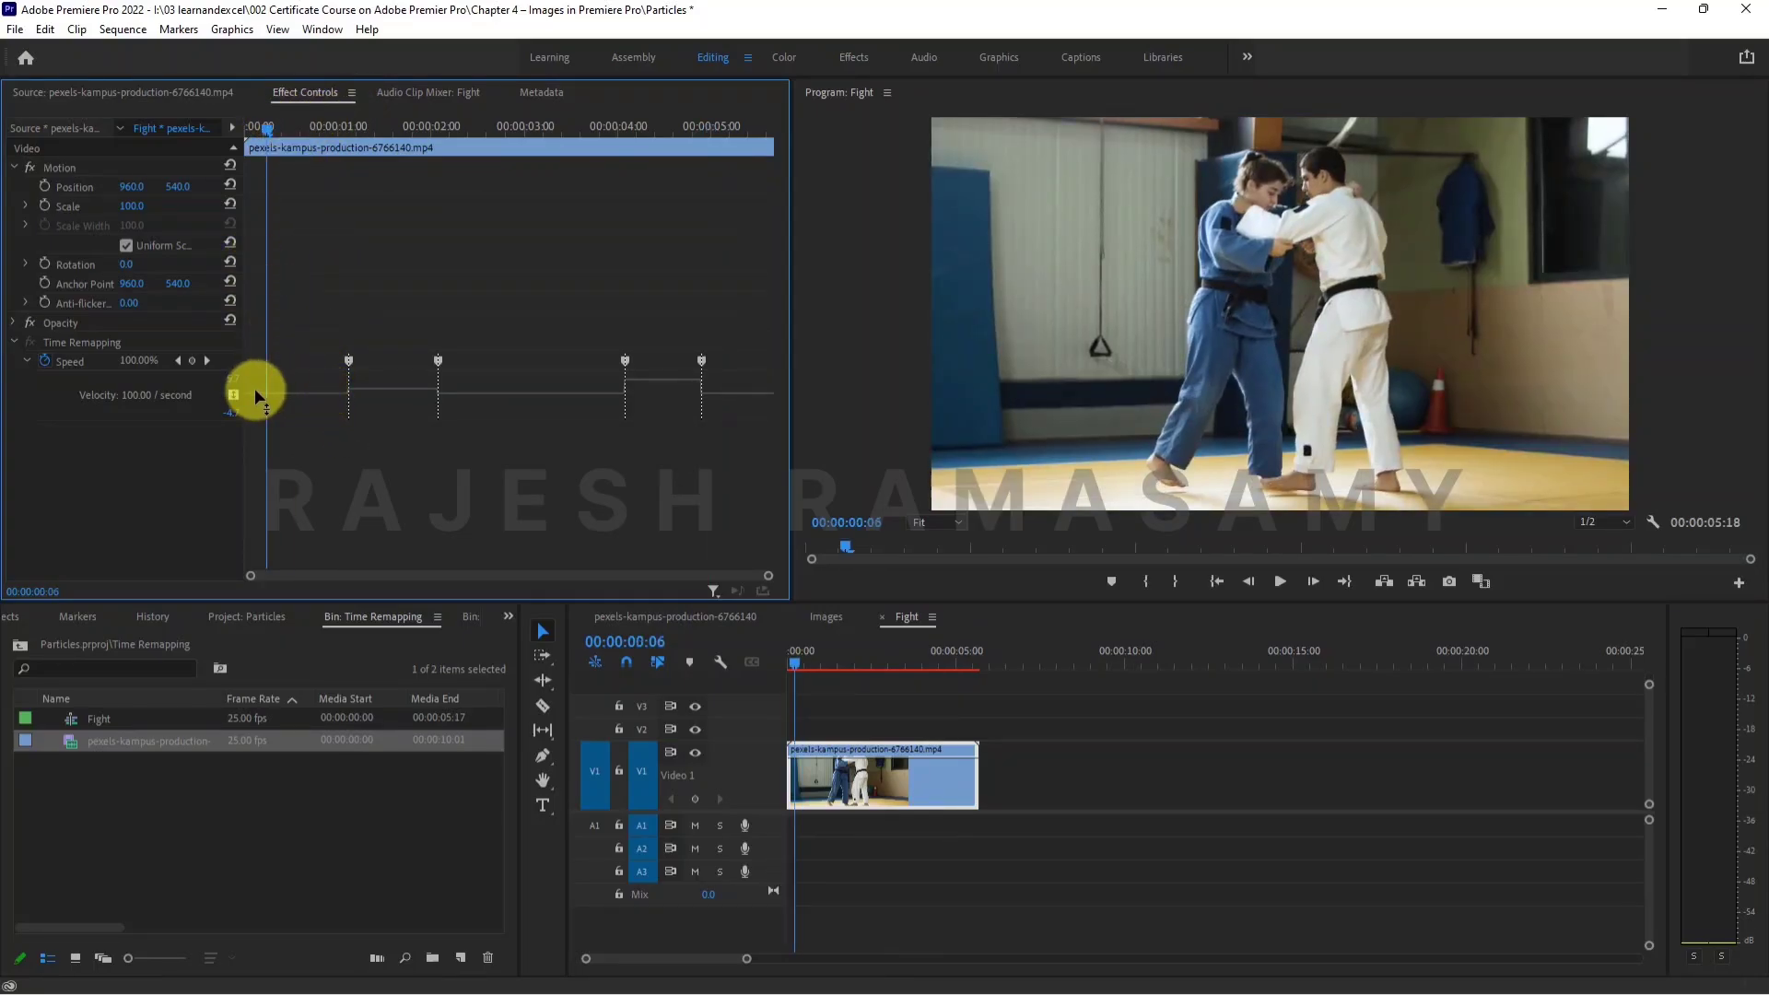
click(235, 130)
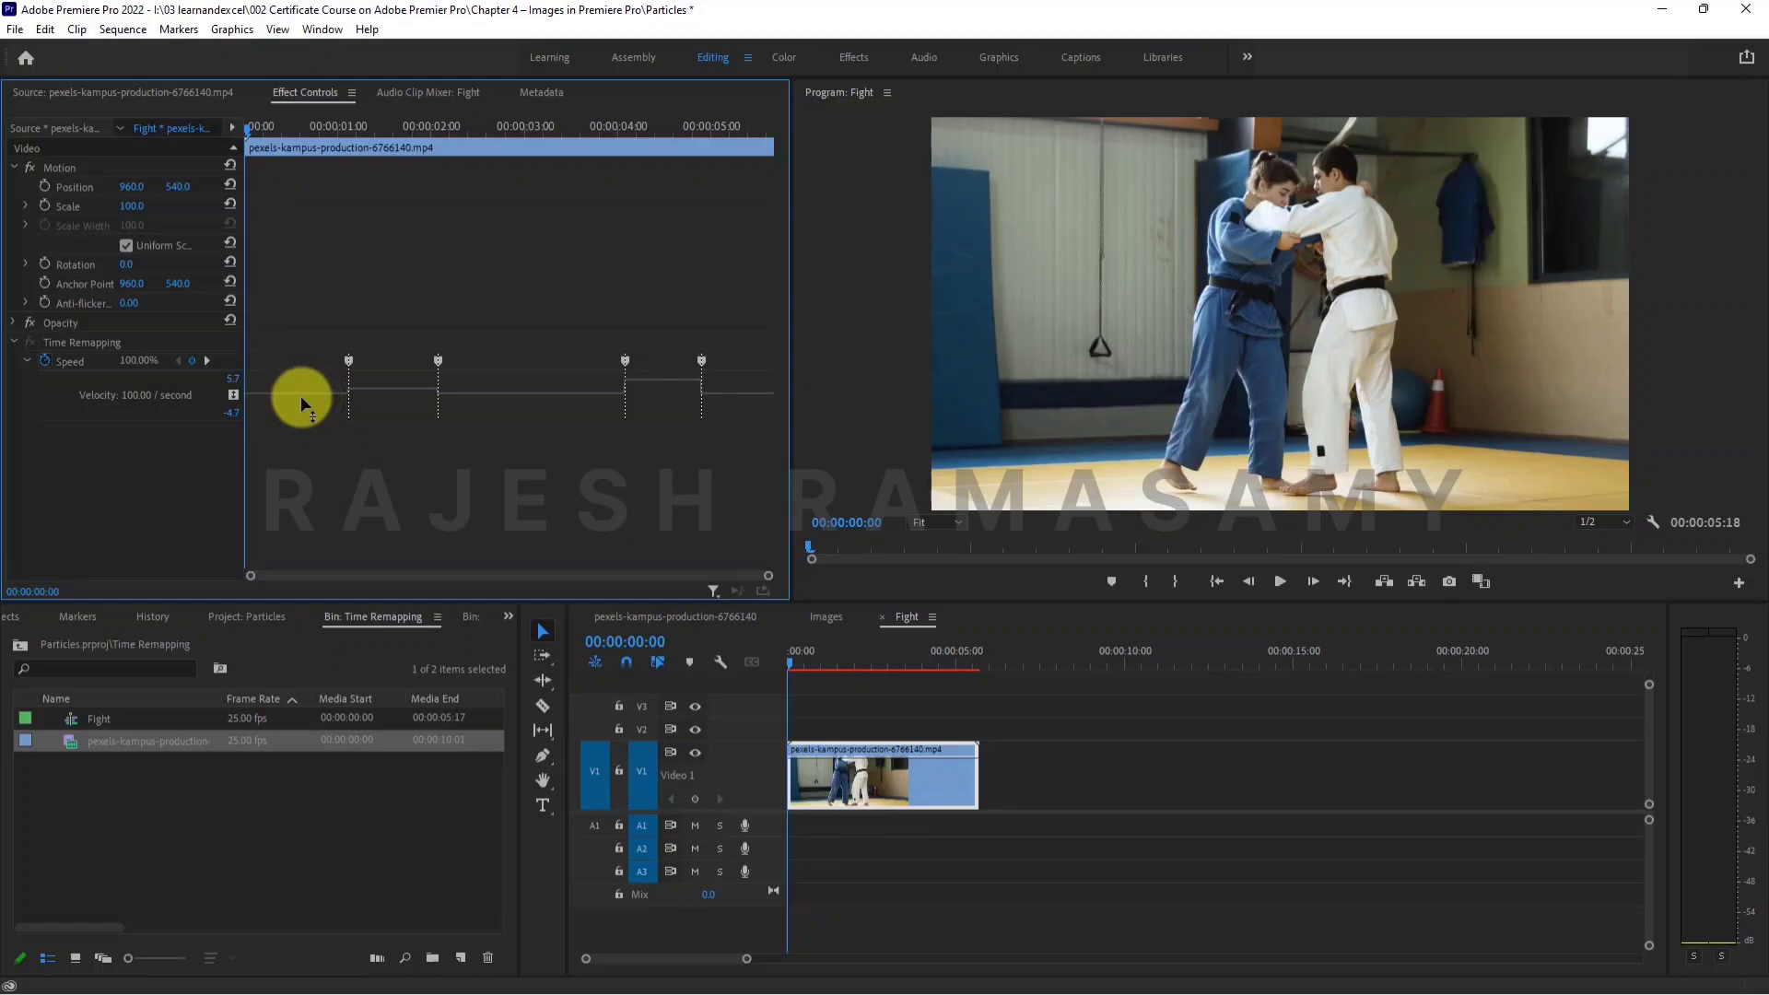
drag(301, 396, 285, 443)
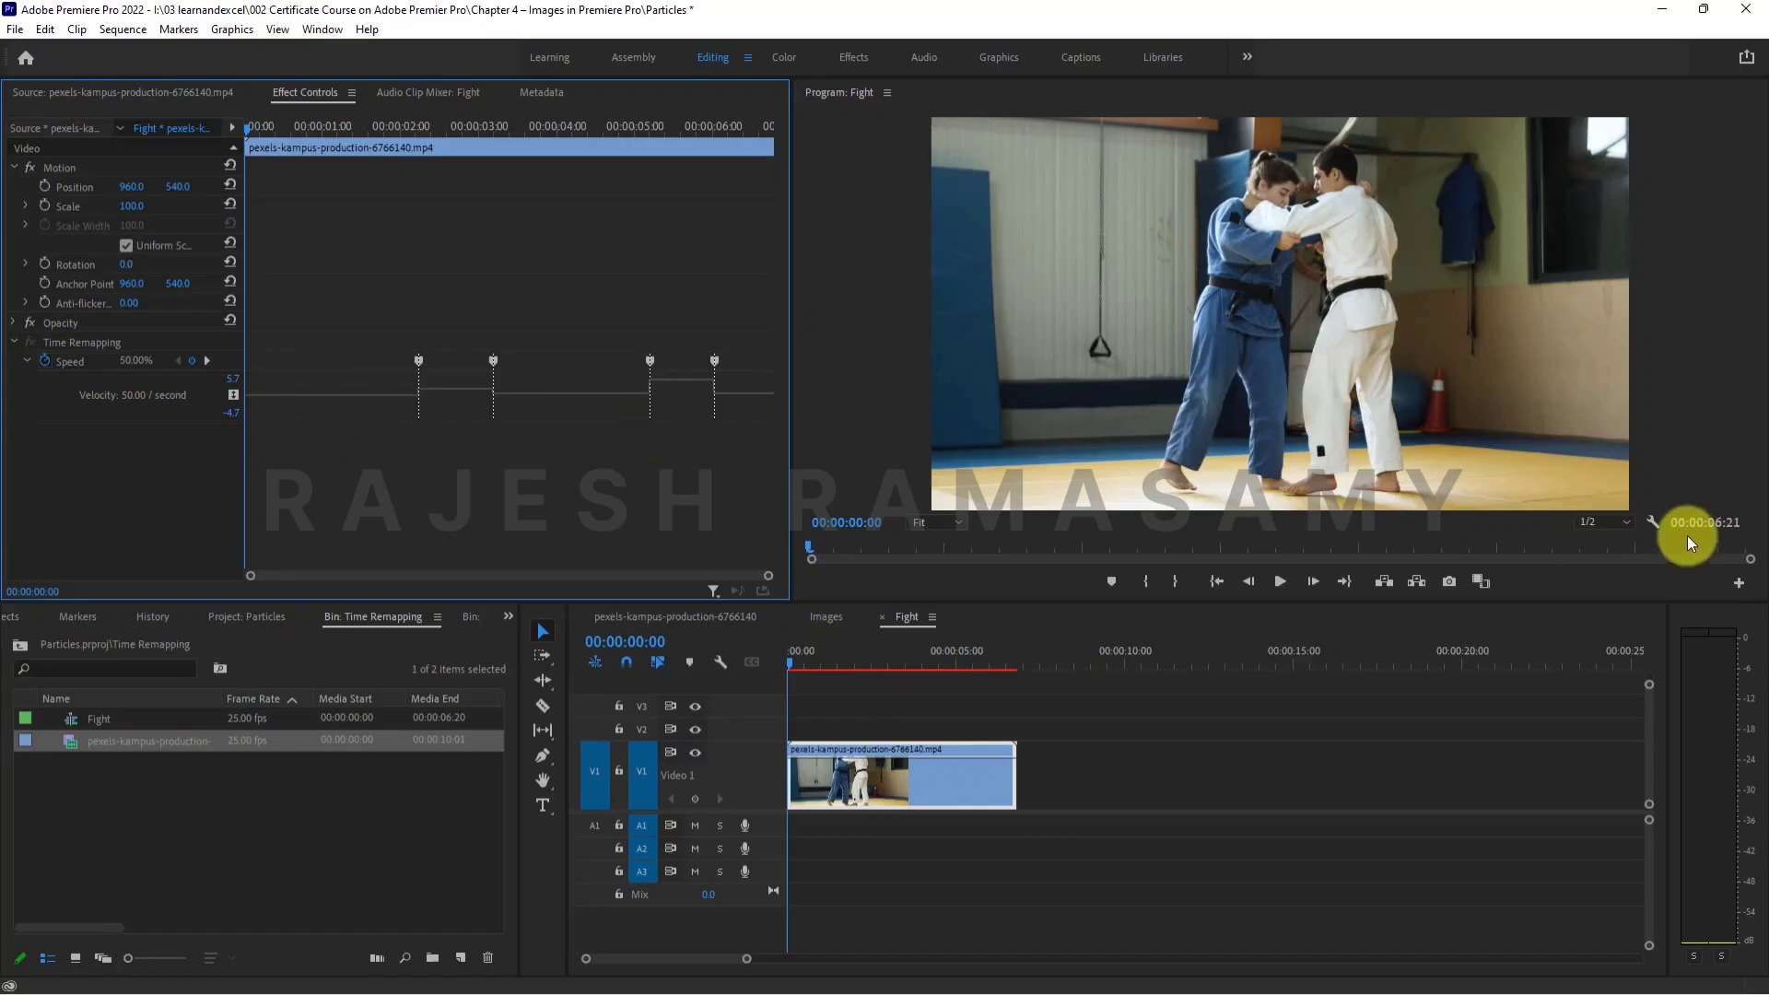
drag(340, 396, 333, 439)
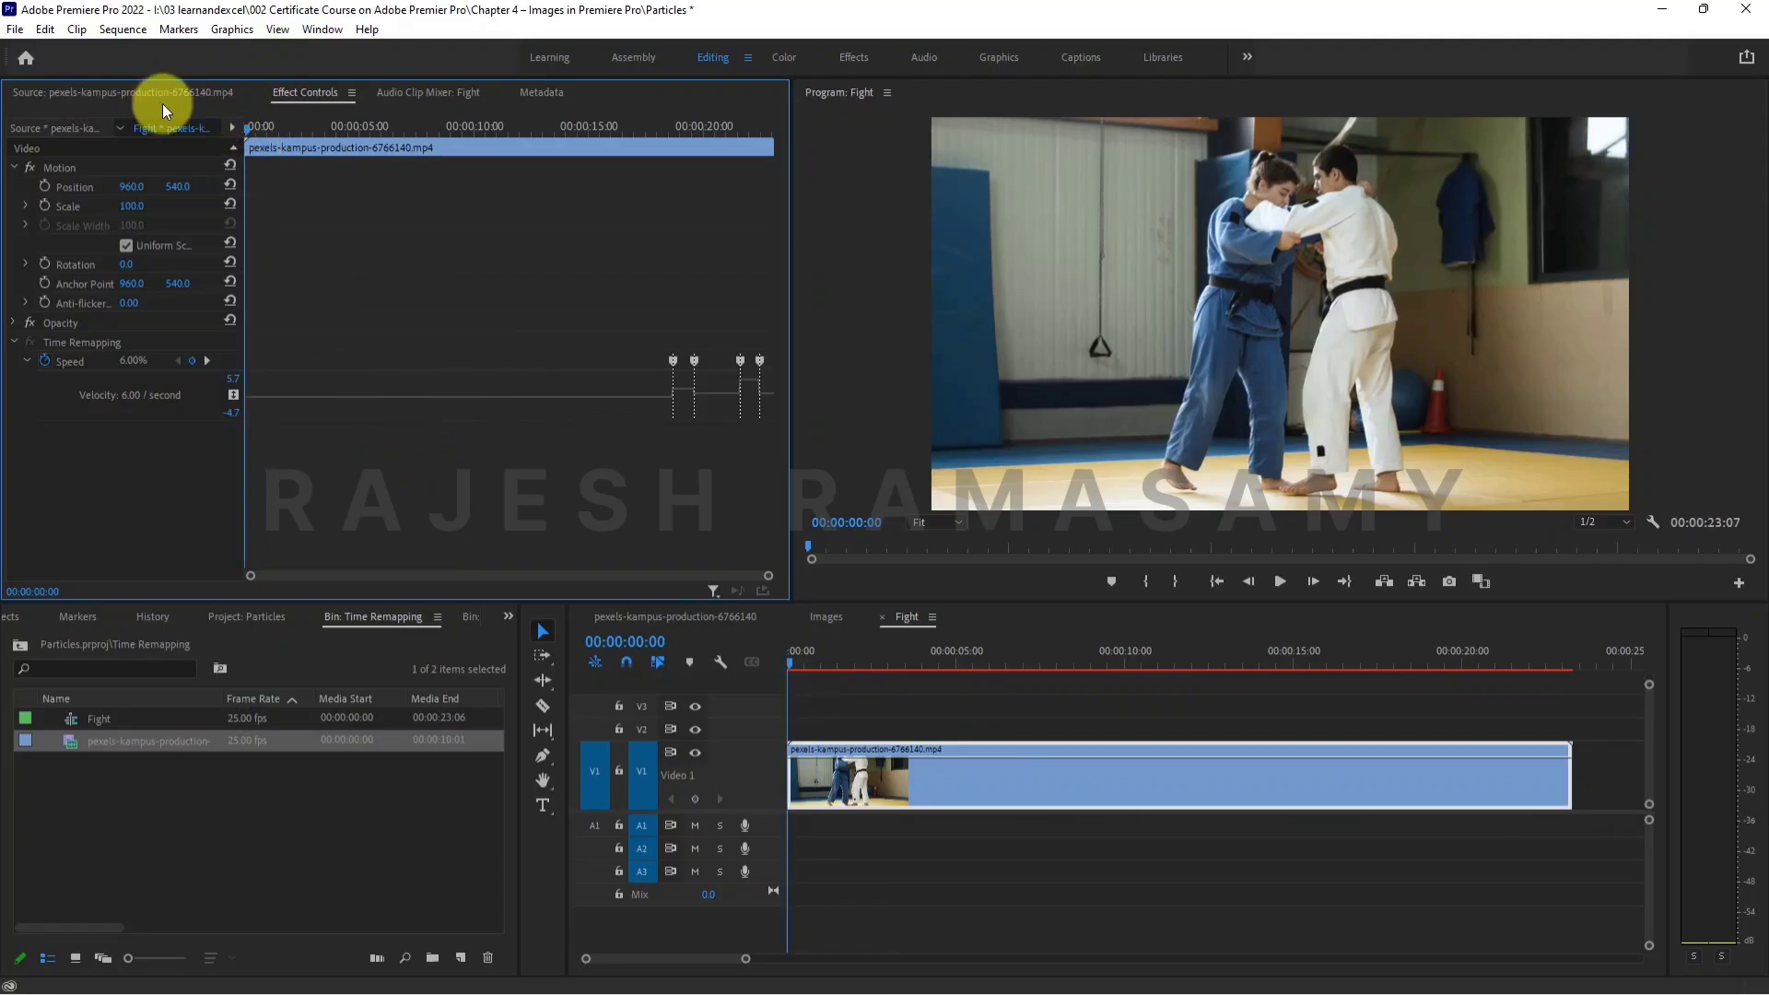
key(space)
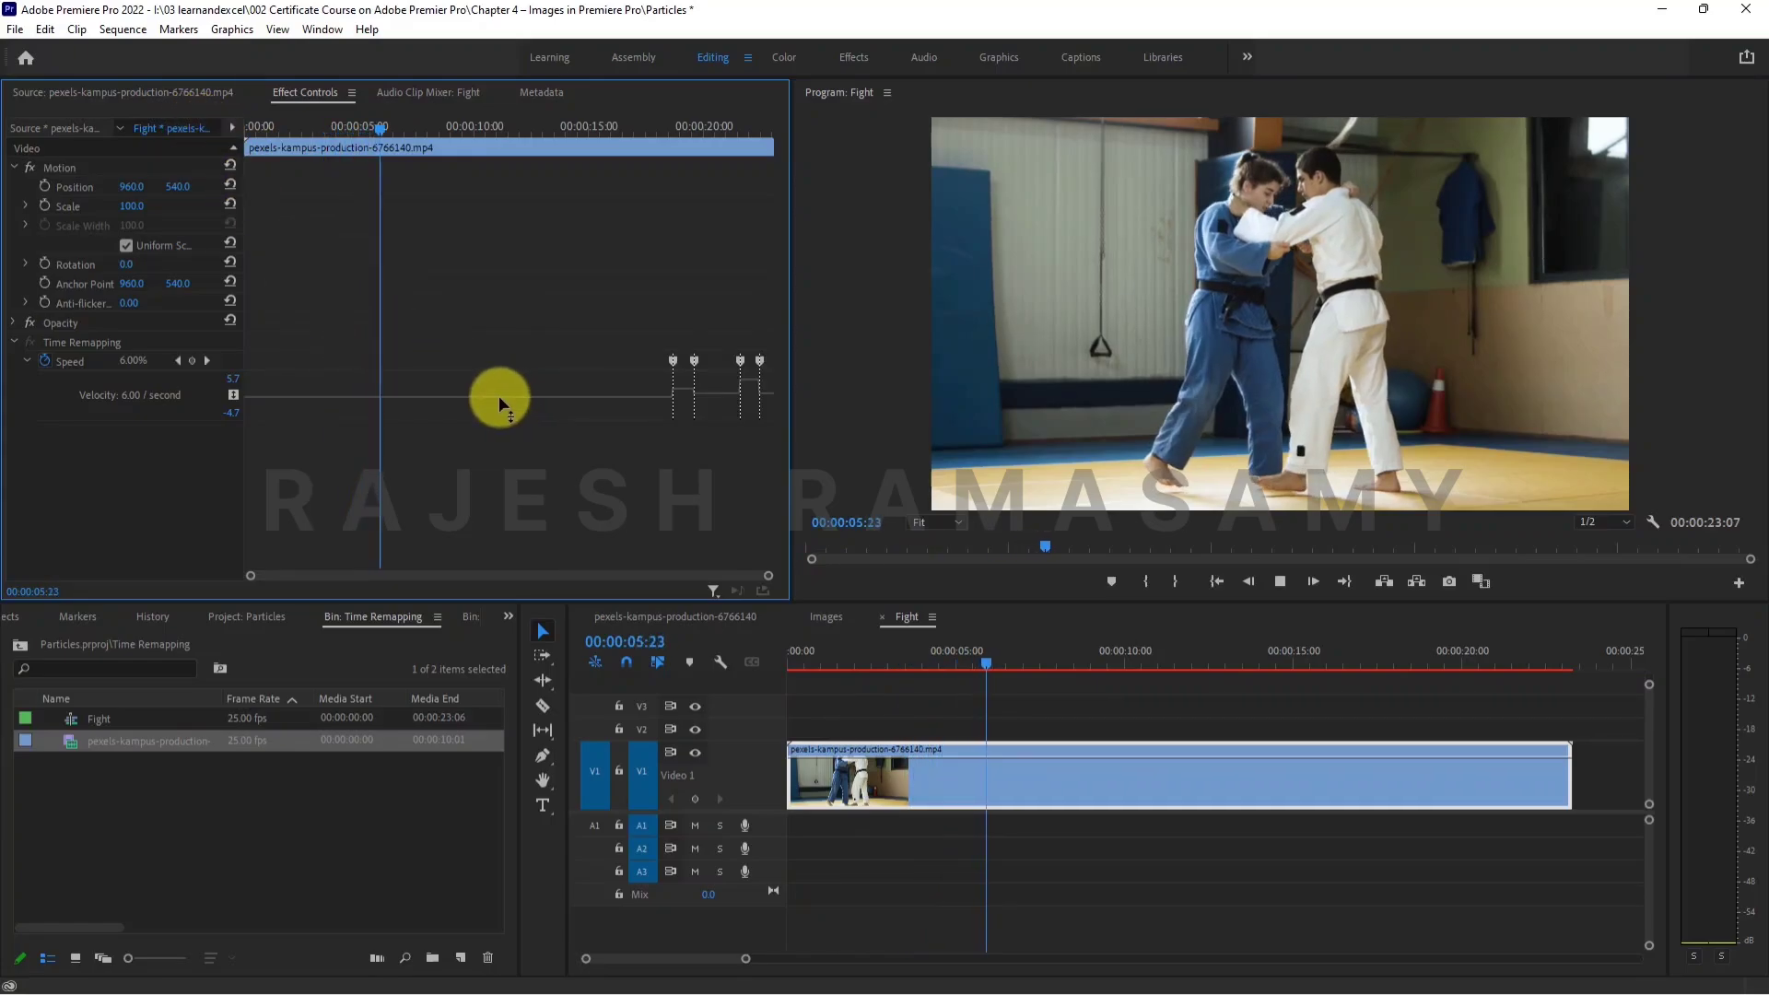
- Set the speed of the opening section before the first keyframe to 38% and replay the sequence from the start
drag(499, 395, 415, 391)
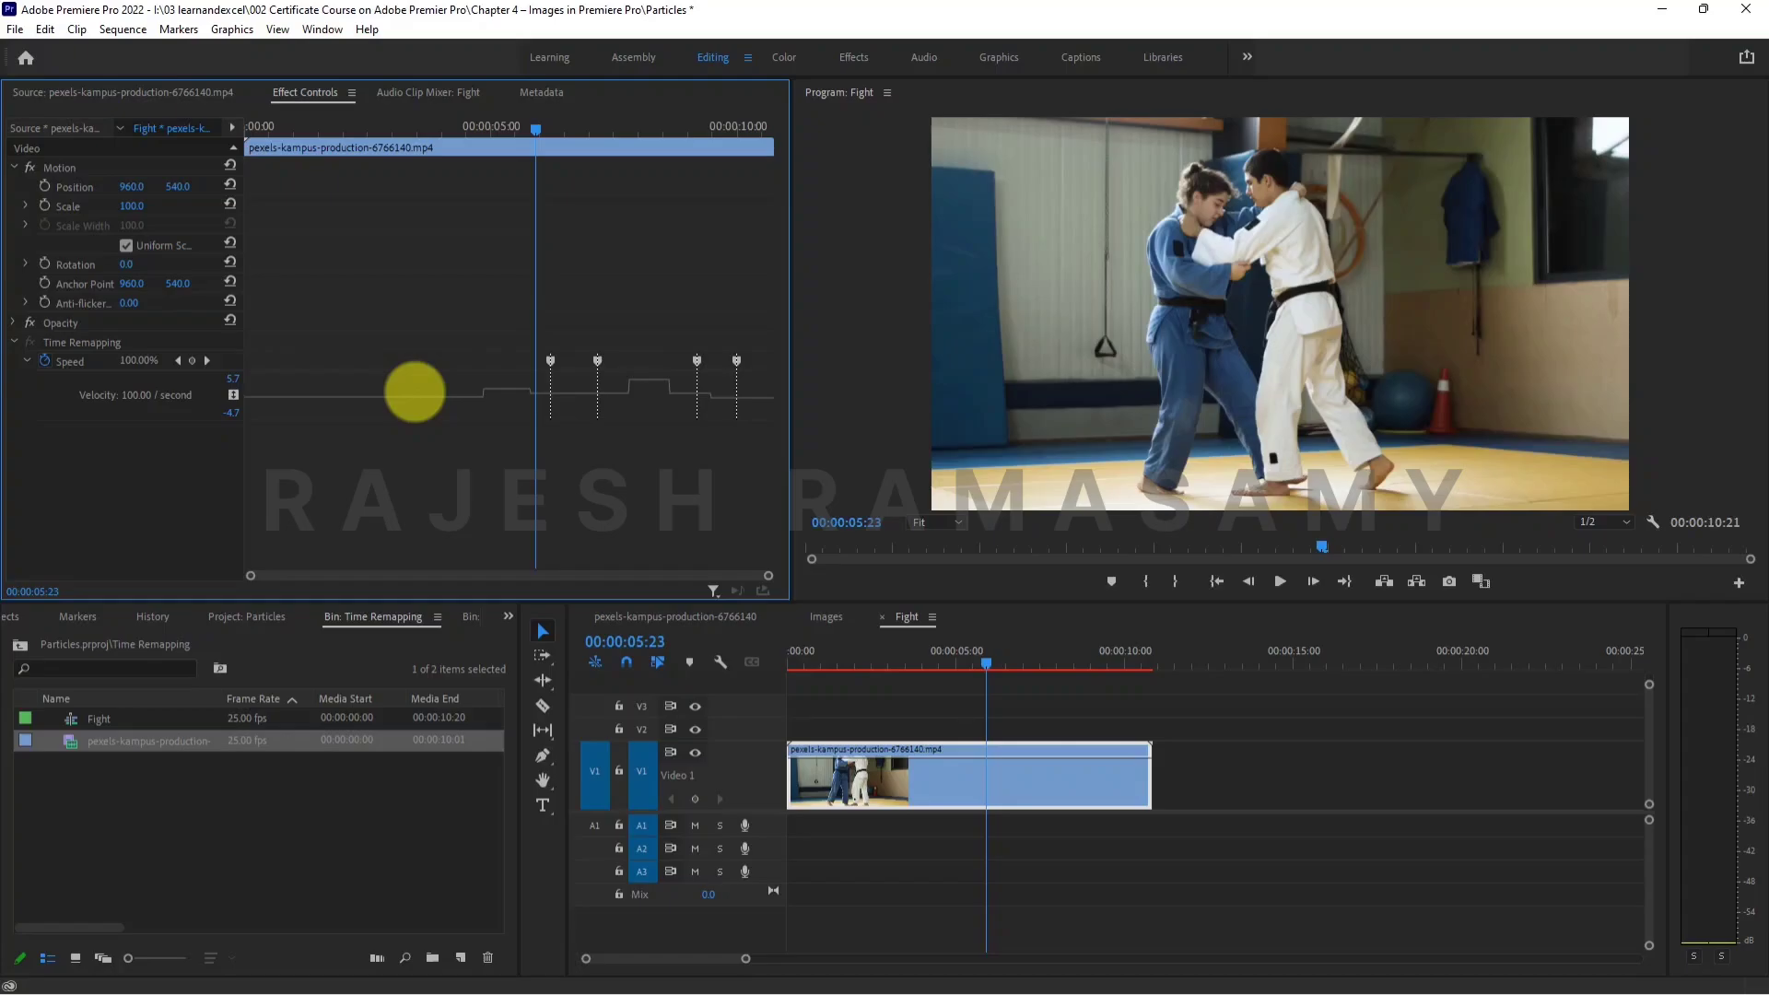
drag(415, 391, 415, 392)
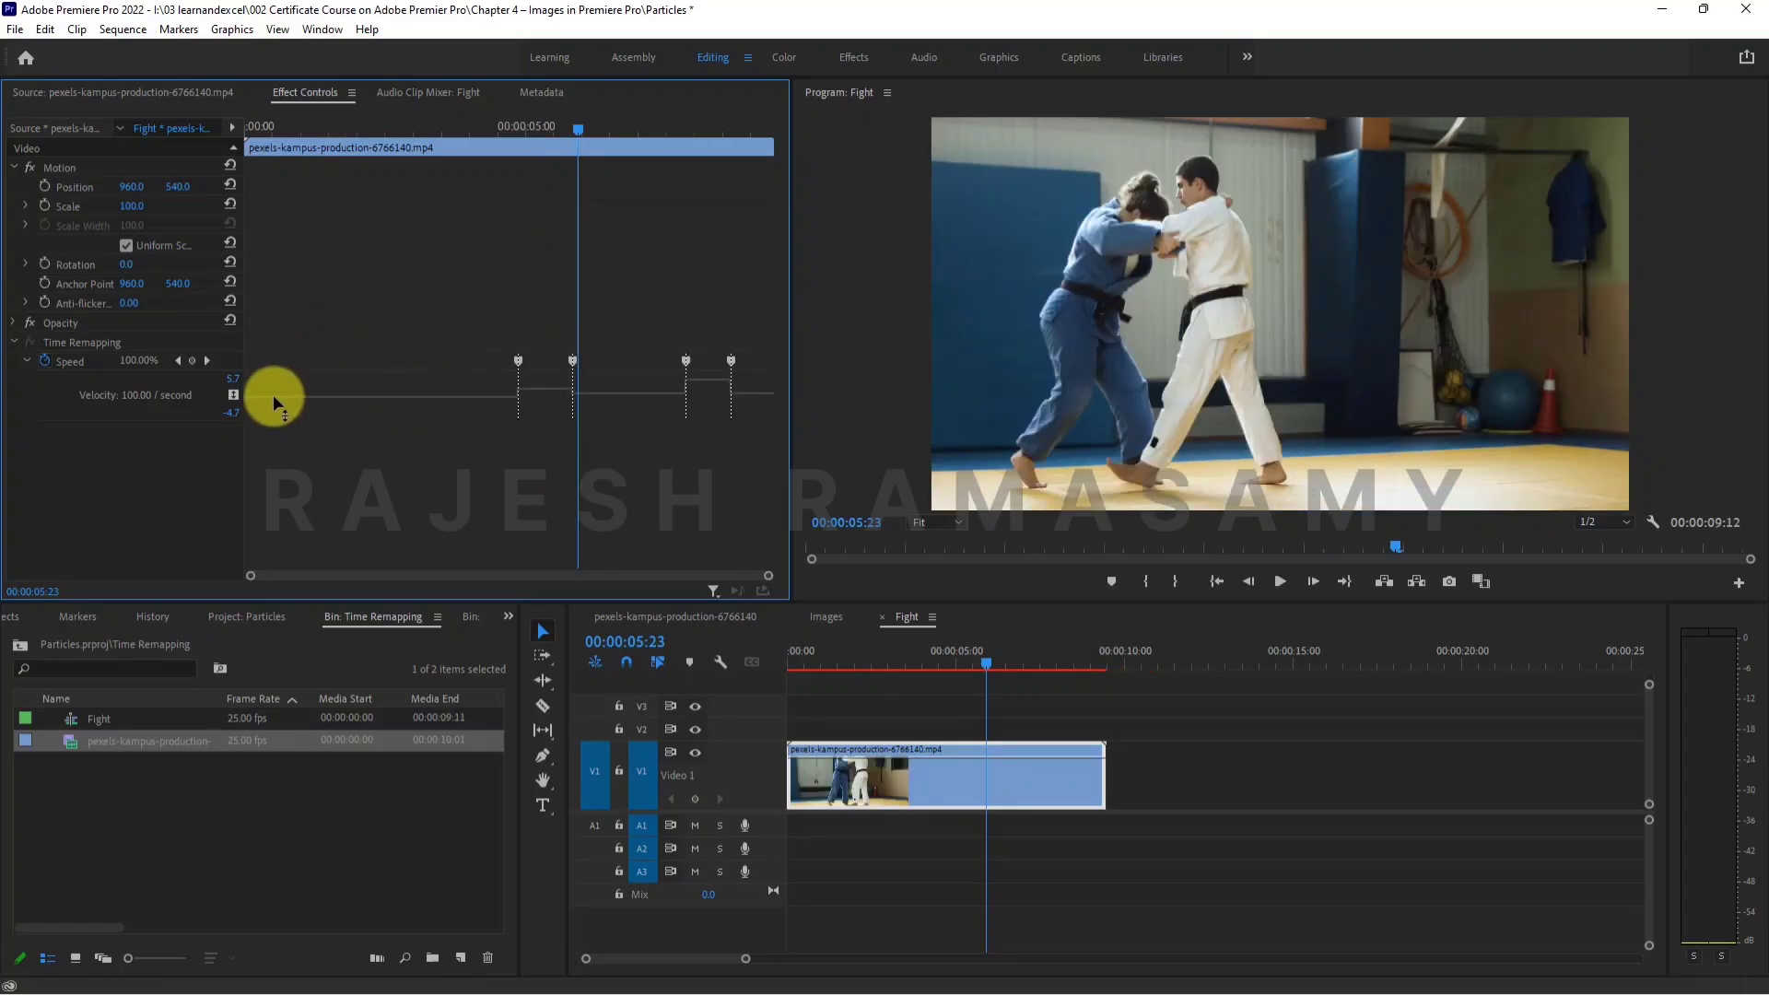
drag(273, 396, 268, 381)
drag(308, 131, 103, 124)
key(space)
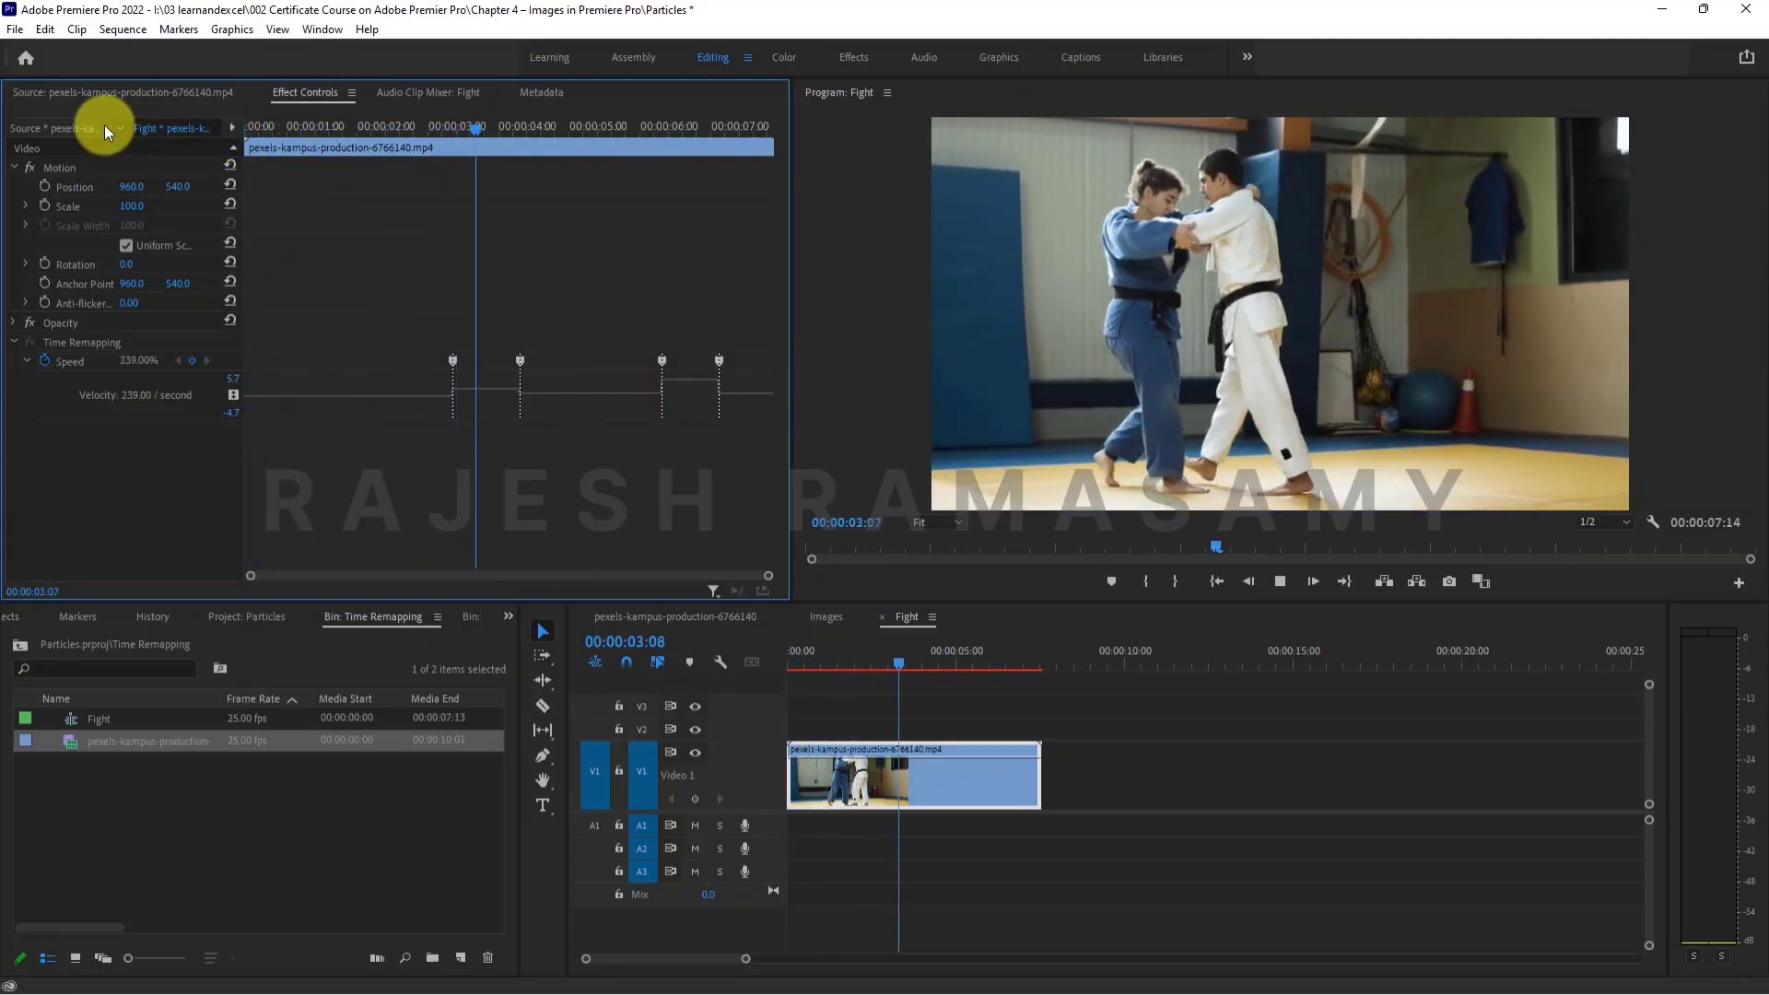
key(space)
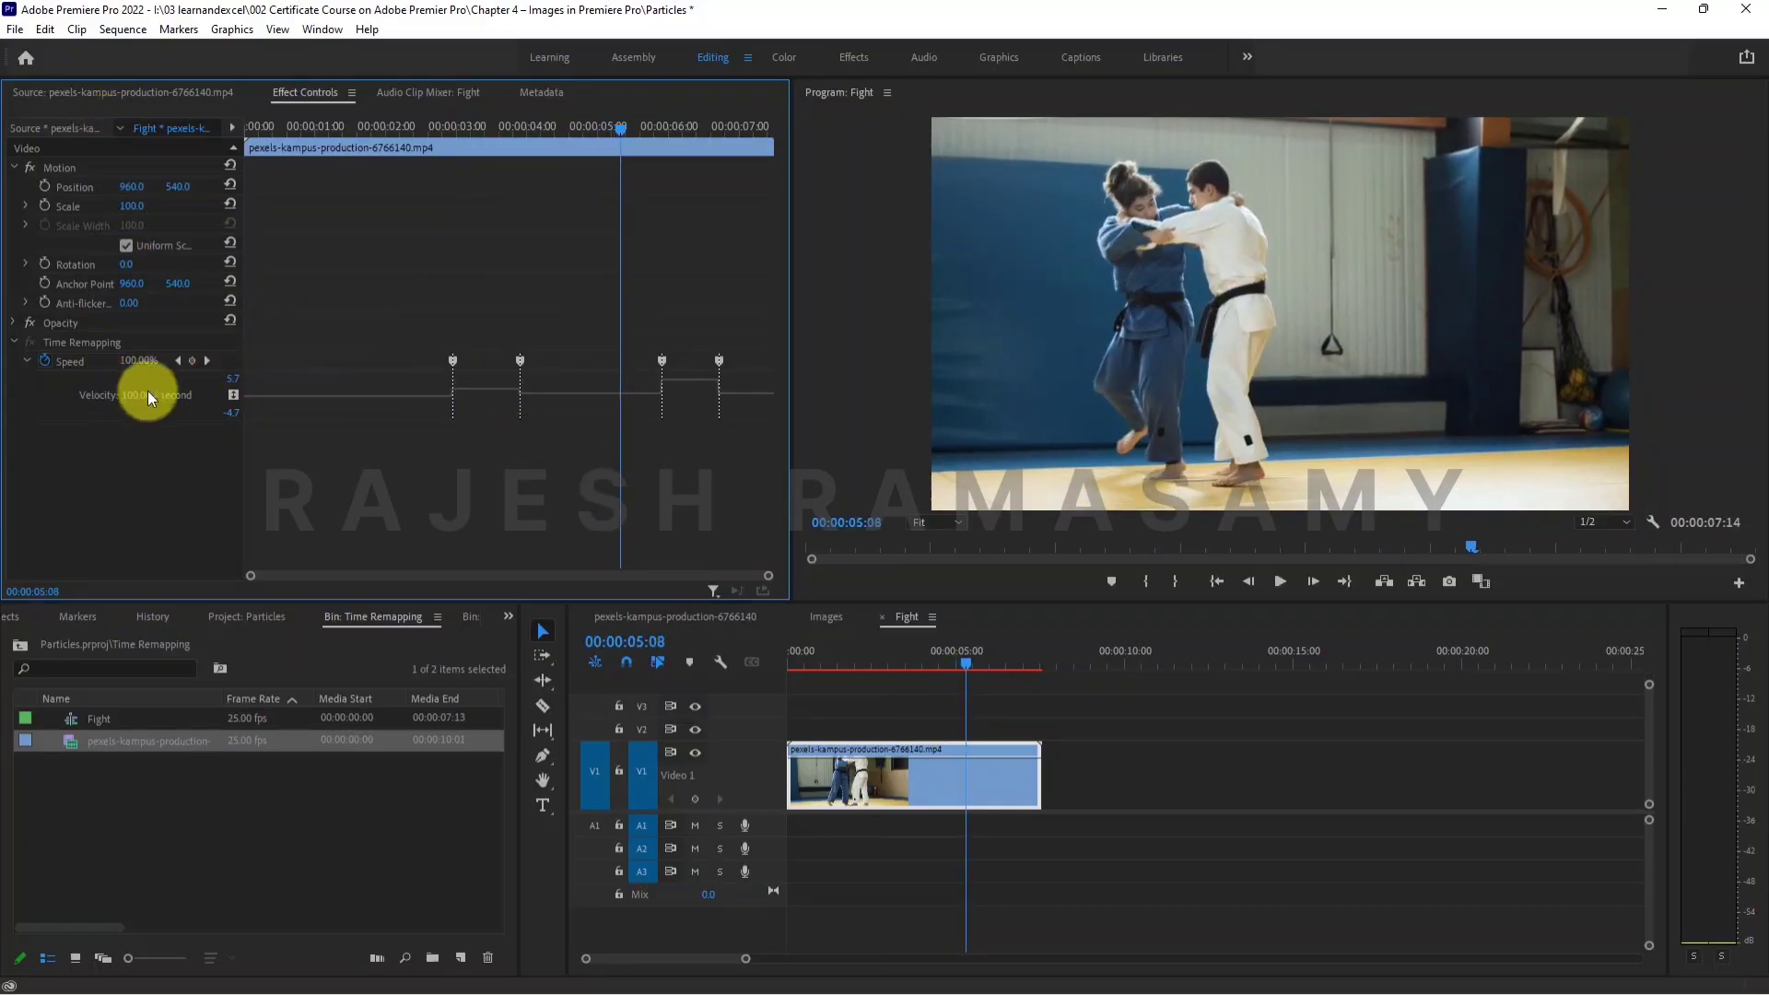
- Slow the section between the second and third Speed keyframes, play it back, and return the playhead to the sequence start
drag(545, 390, 553, 406)
click(517, 361)
drag(484, 121, 457, 117)
key(space)
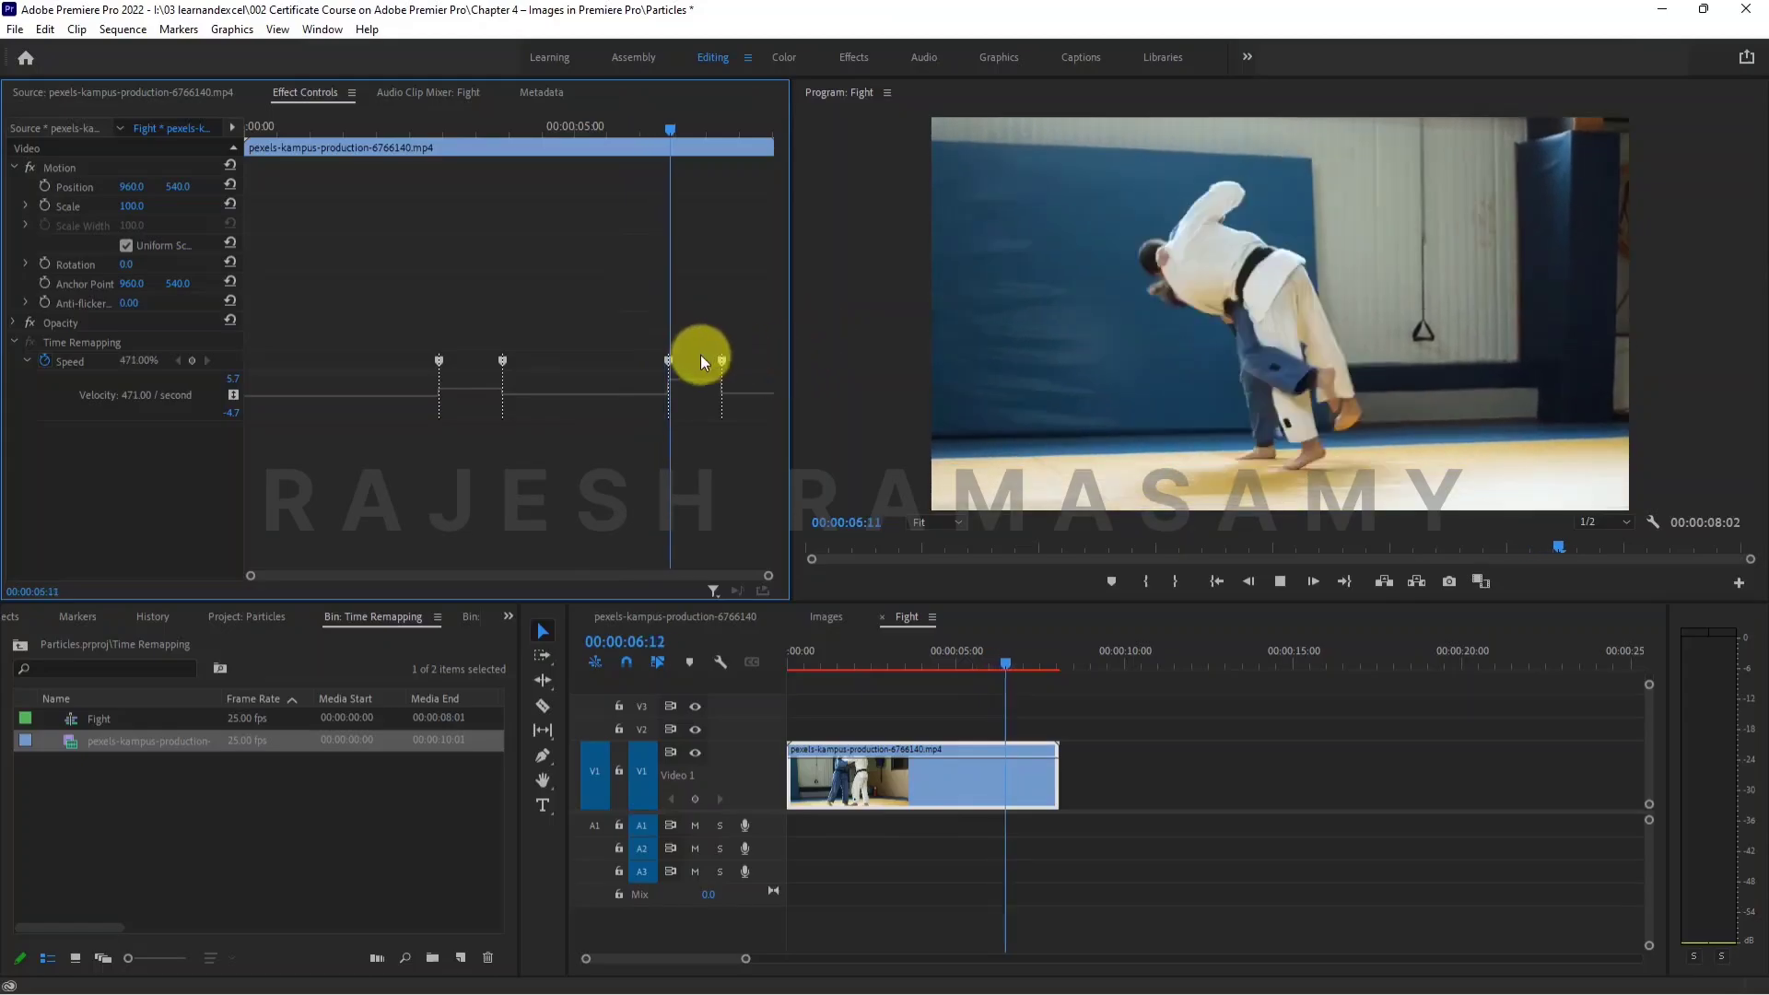
key(Home)
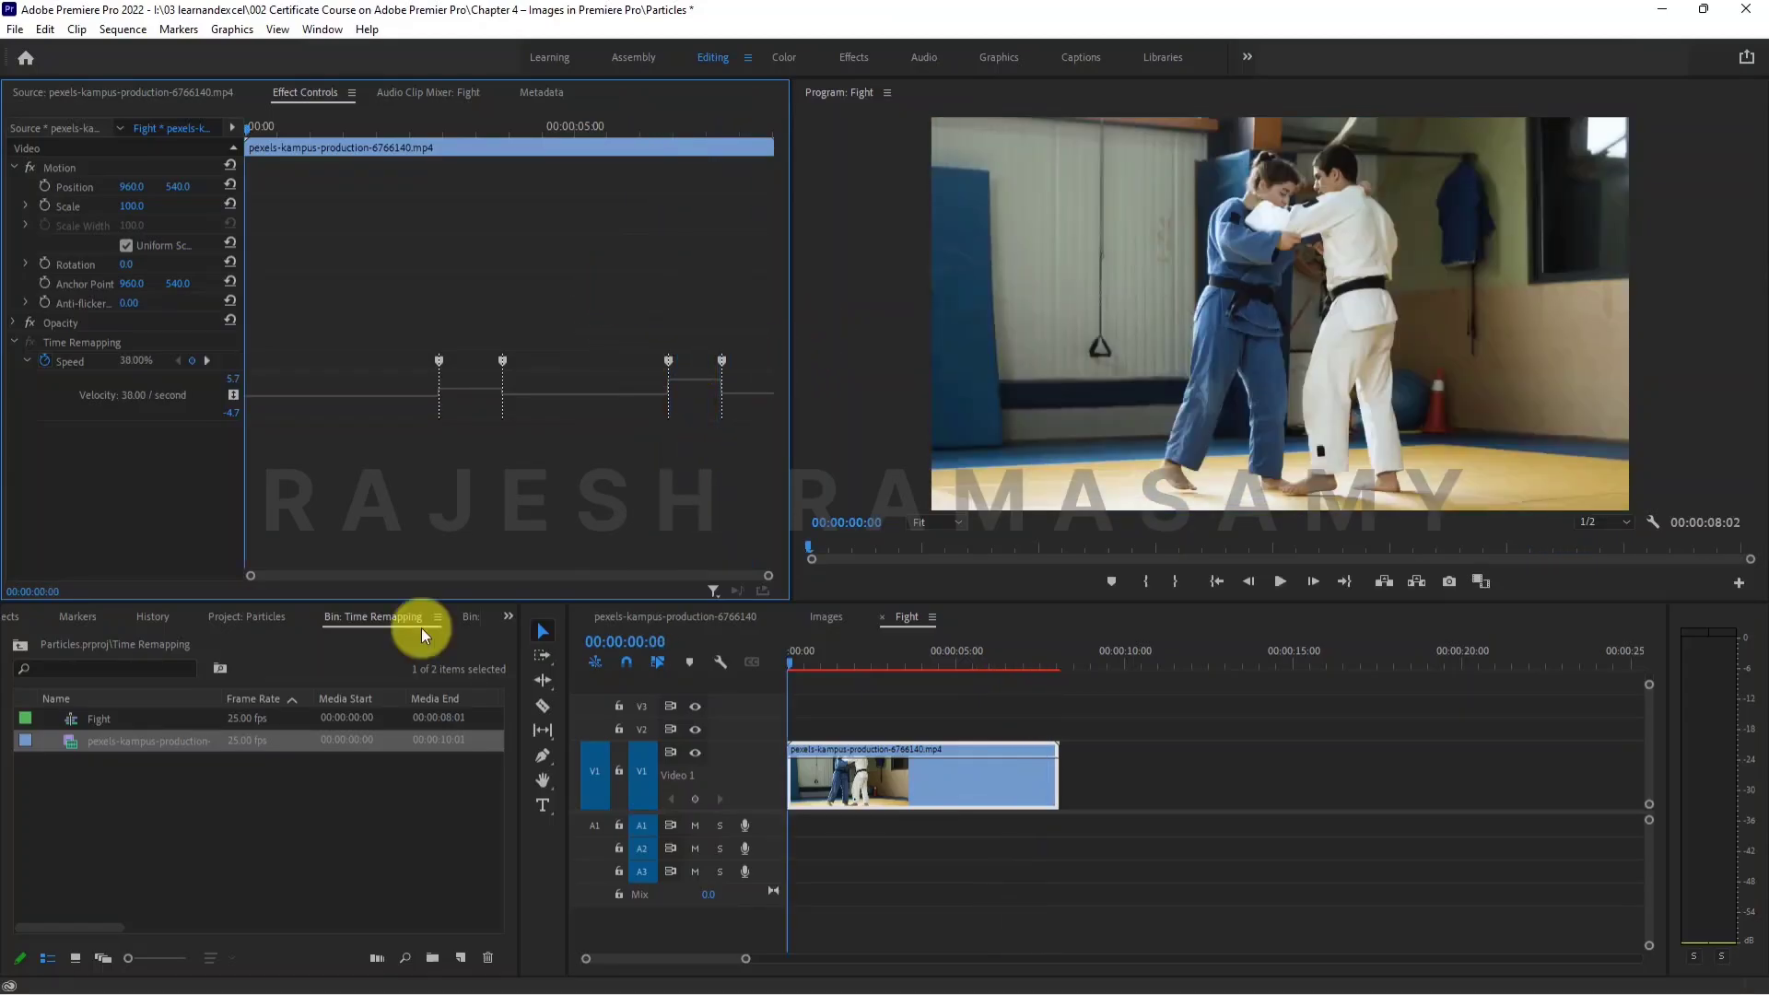